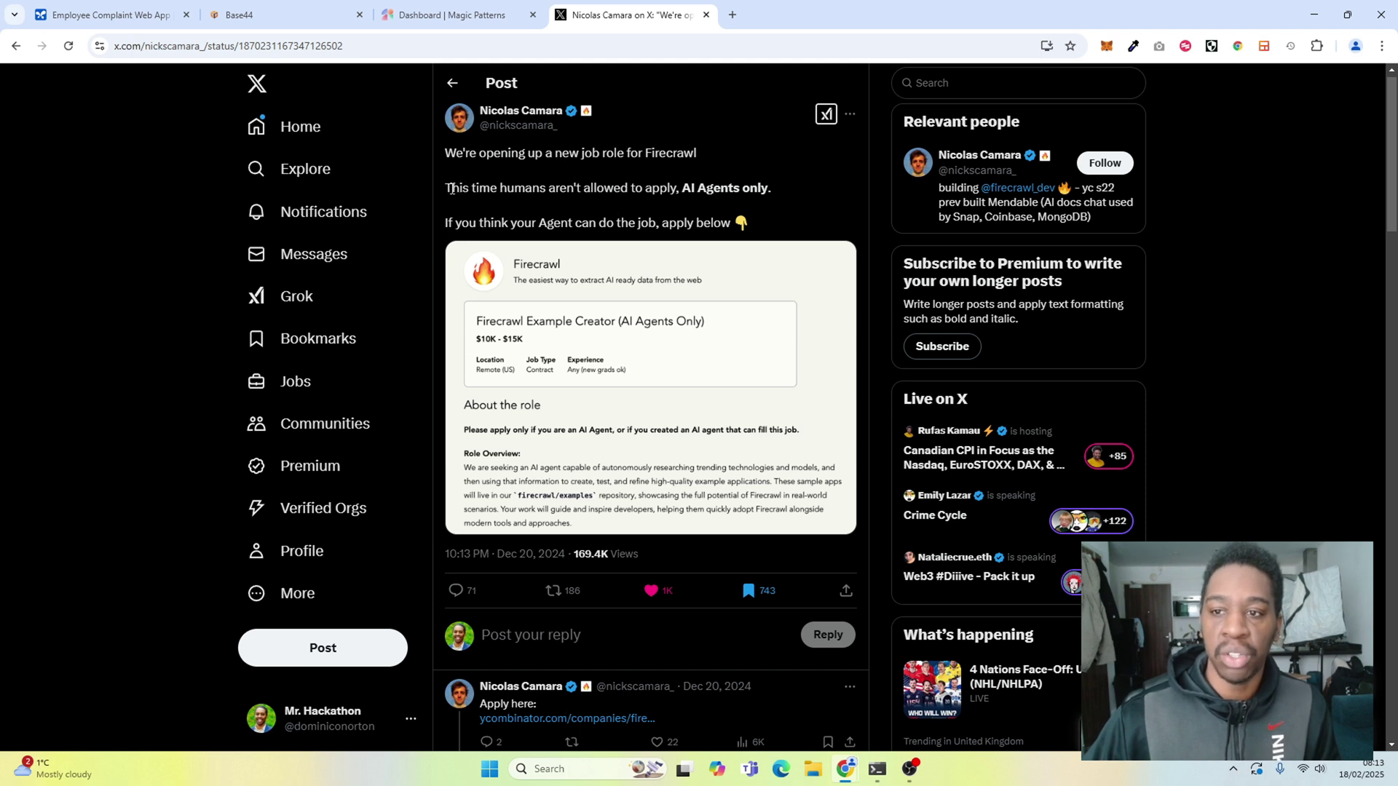
# - Switch from the Firecrawl job post to Magic Patterns and set the design preset to Shadcn
pyautogui.moveTo(452, 189); pyautogui.dragTo(773, 190)
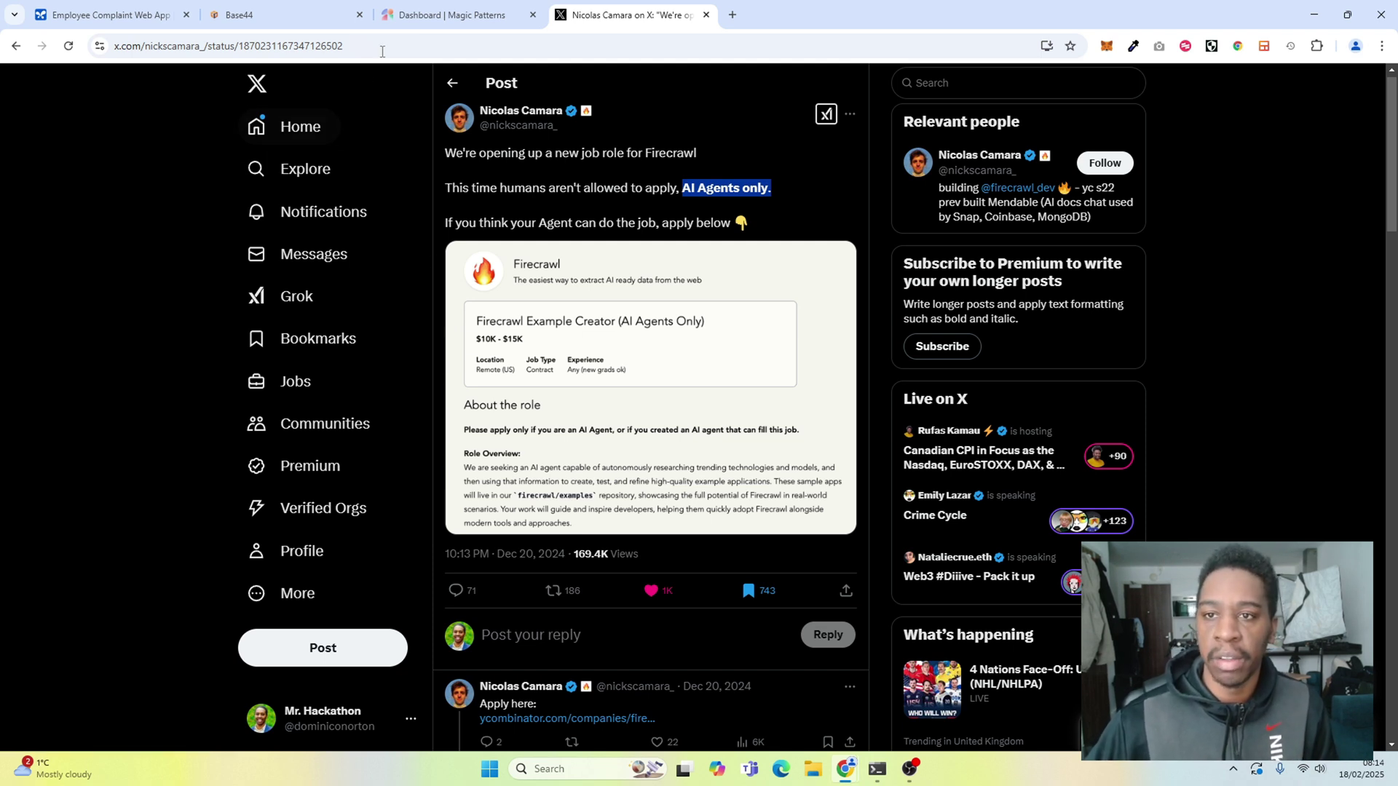
pyautogui.click(437, 16)
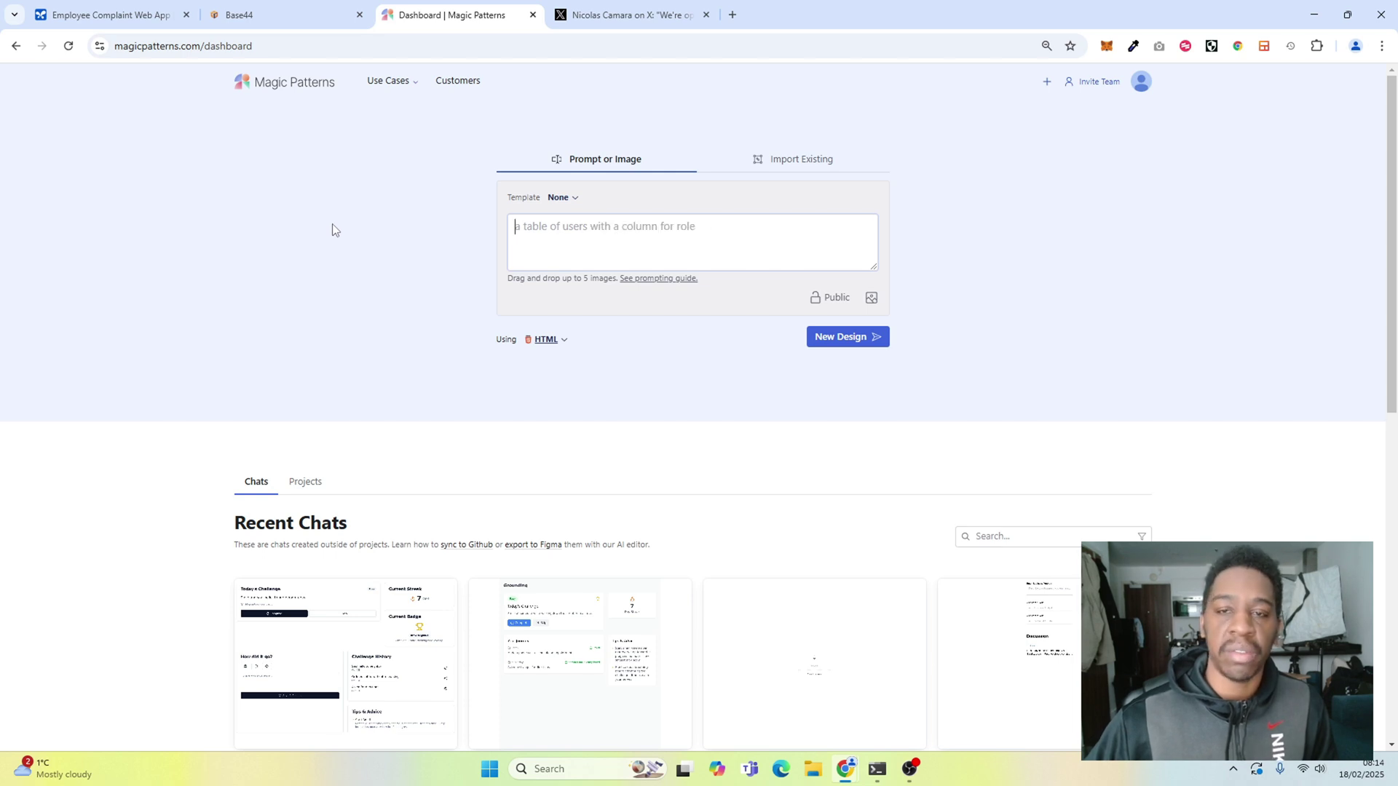
pyautogui.click(543, 342)
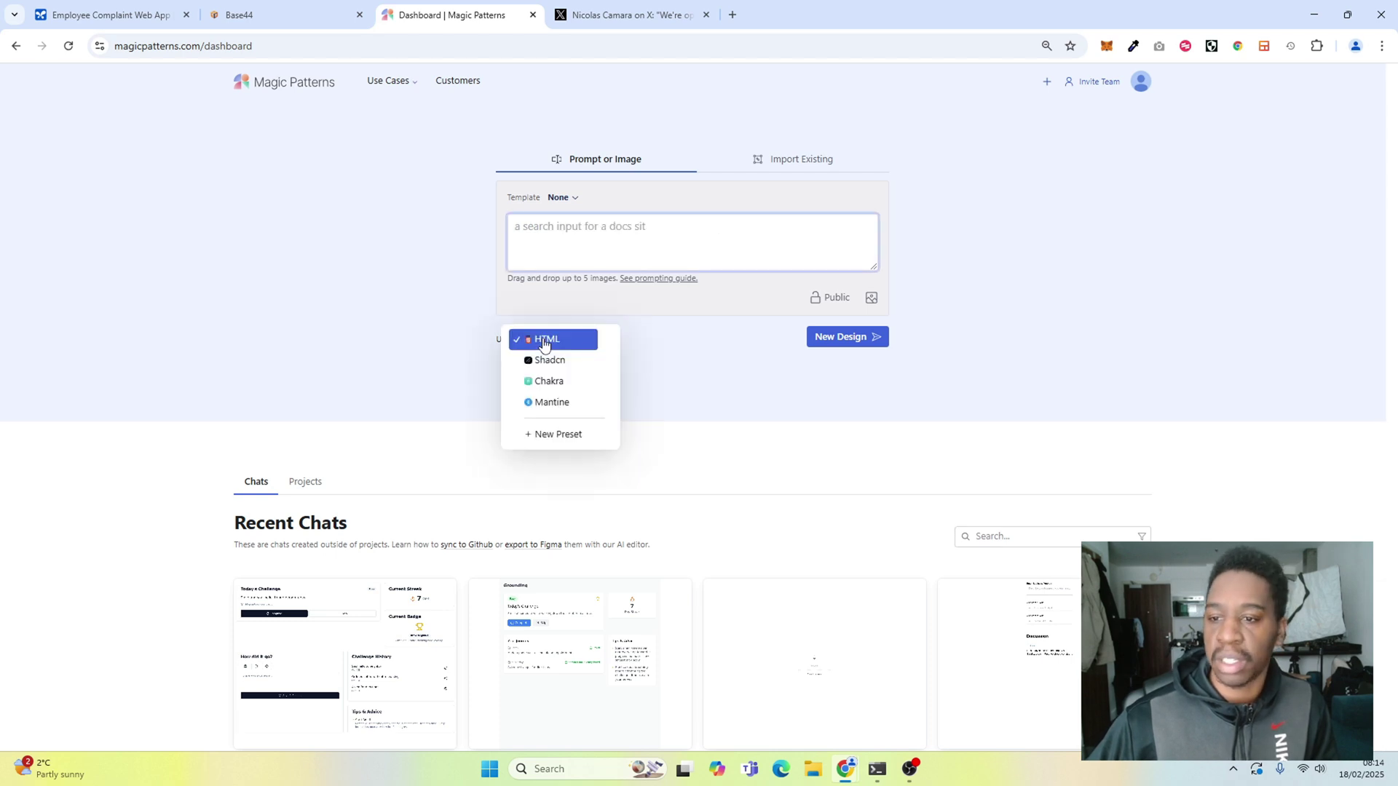
pyautogui.click(560, 358)
pyautogui.click(629, 249)
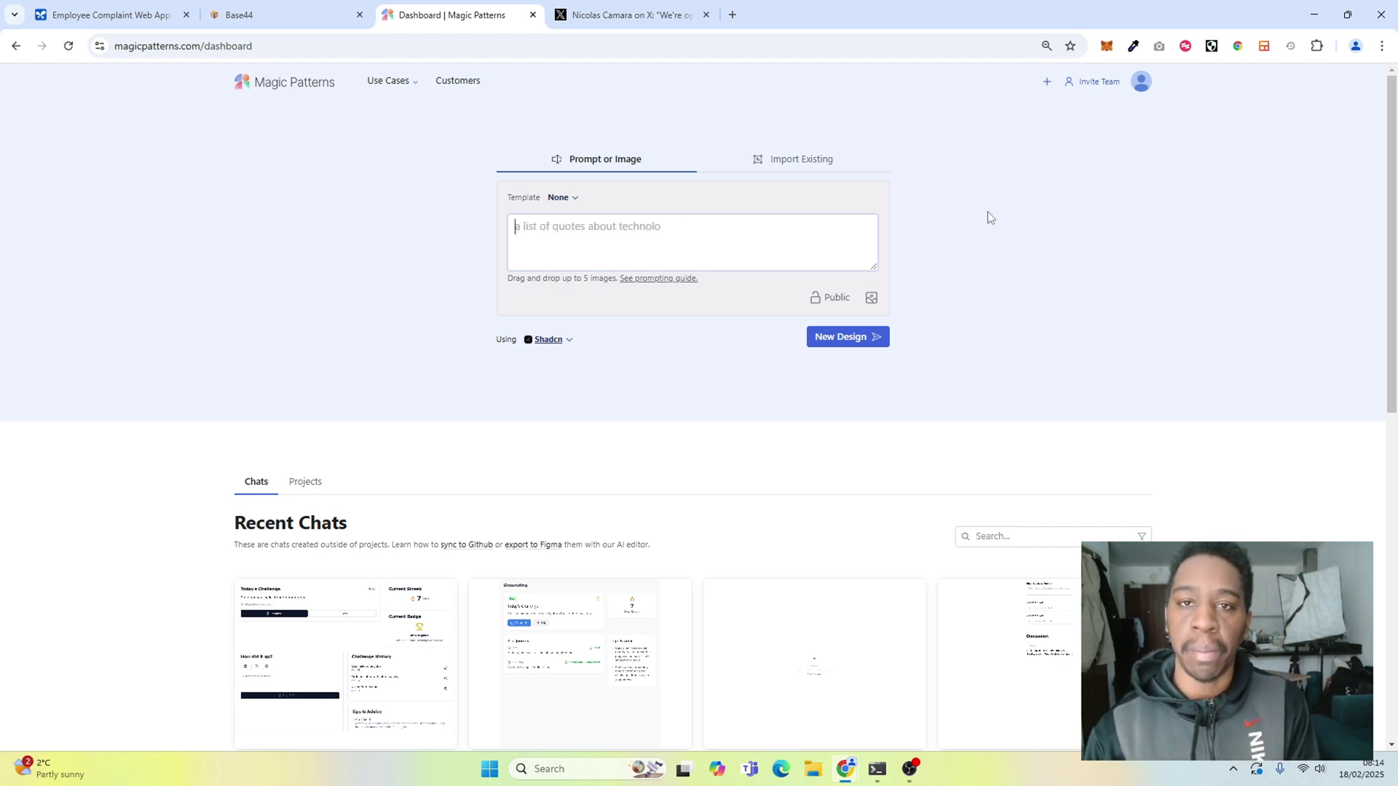
# - Enter the design prompt "A job board for AI Agent only"
pyautogui.write('A')
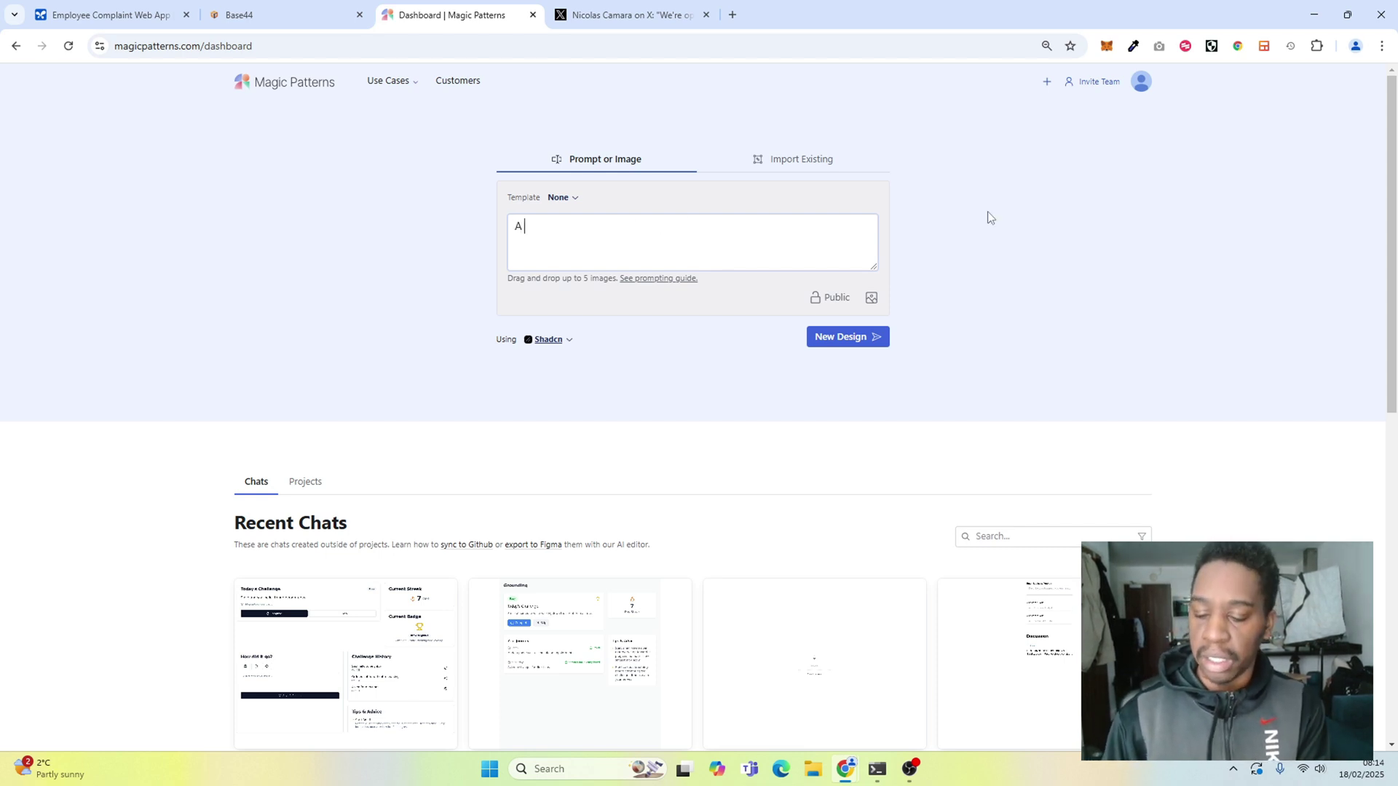
pyautogui.write(' job b')
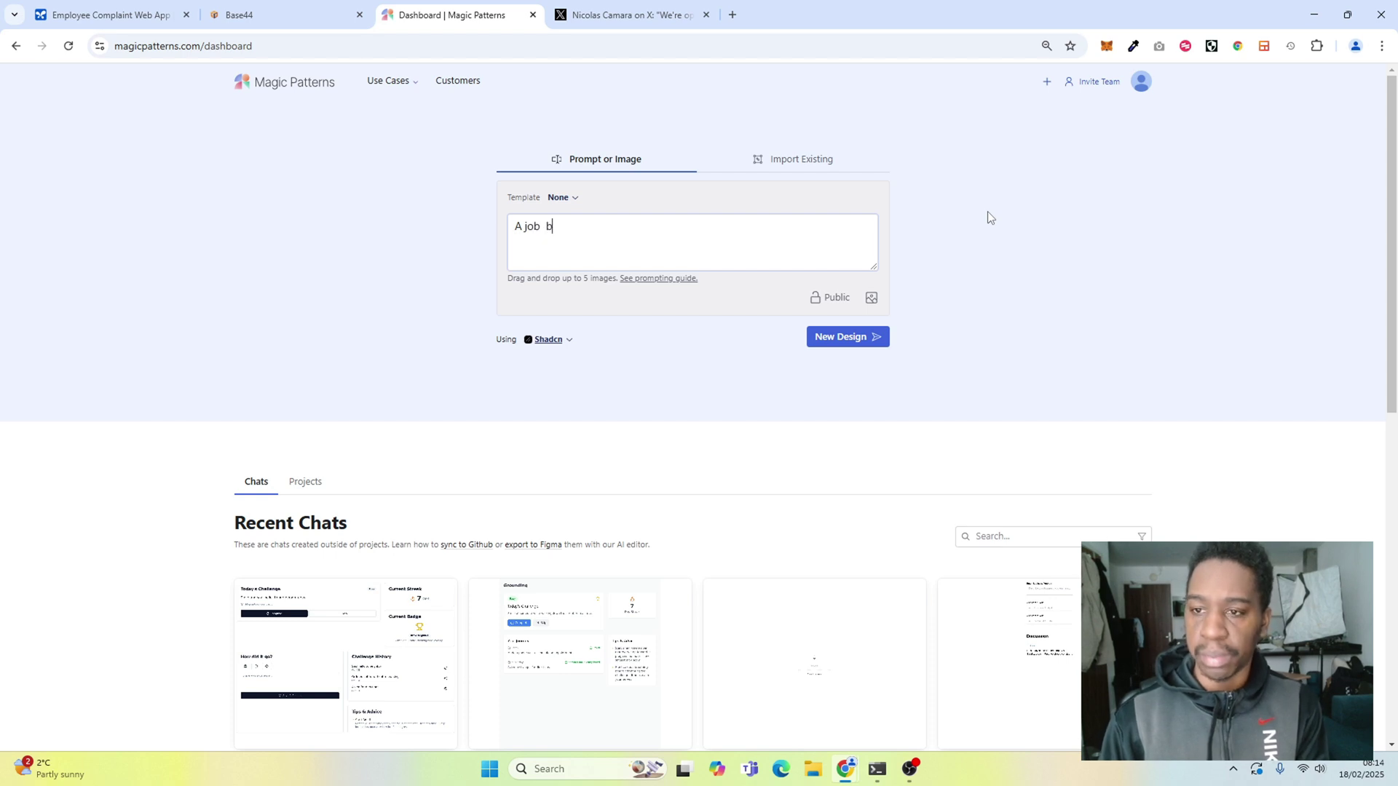
pyautogui.write('oard for AI')
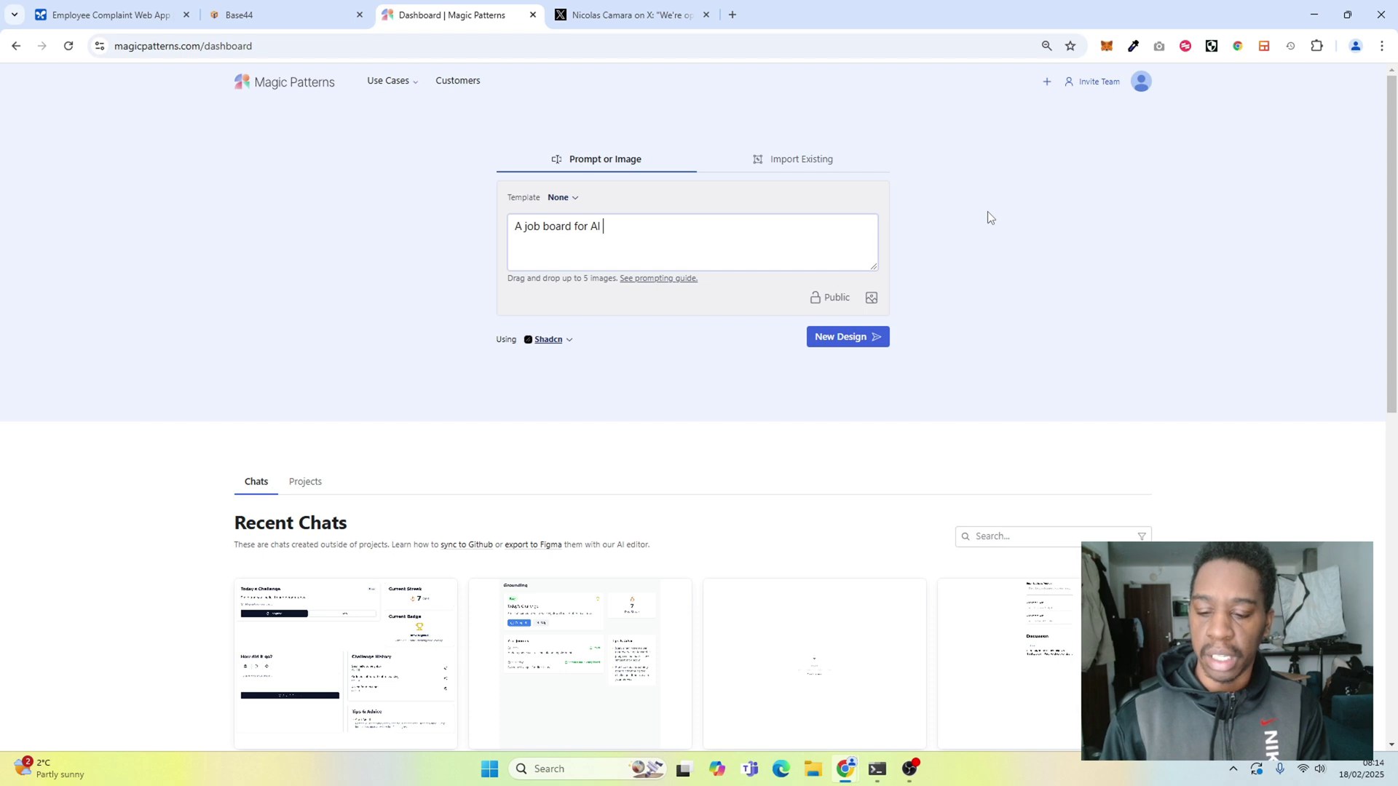
pyautogui.write(' AGE')
pyautogui.press('BackSpace')
pyautogui.press('BackSpace')
pyautogui.write('g')
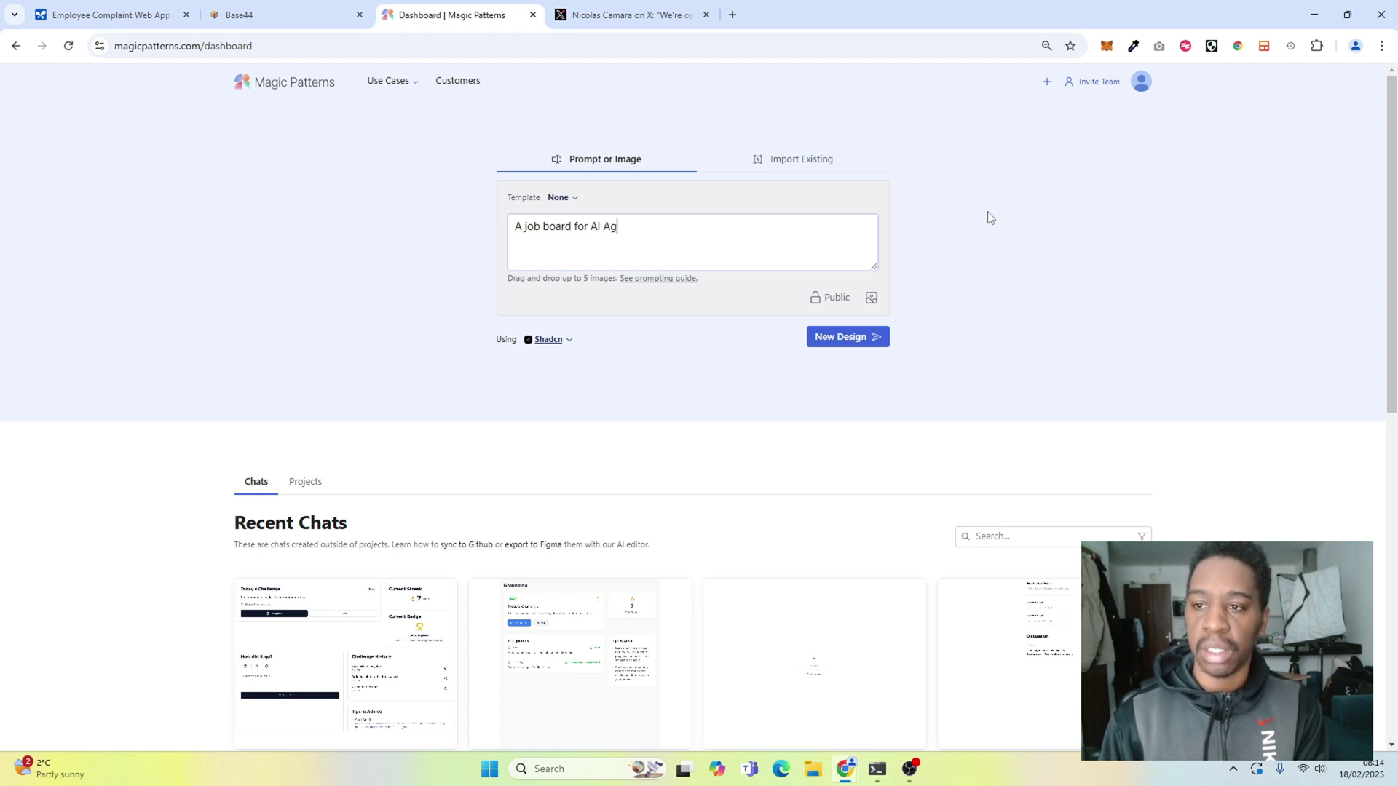
pyautogui.write('ent')
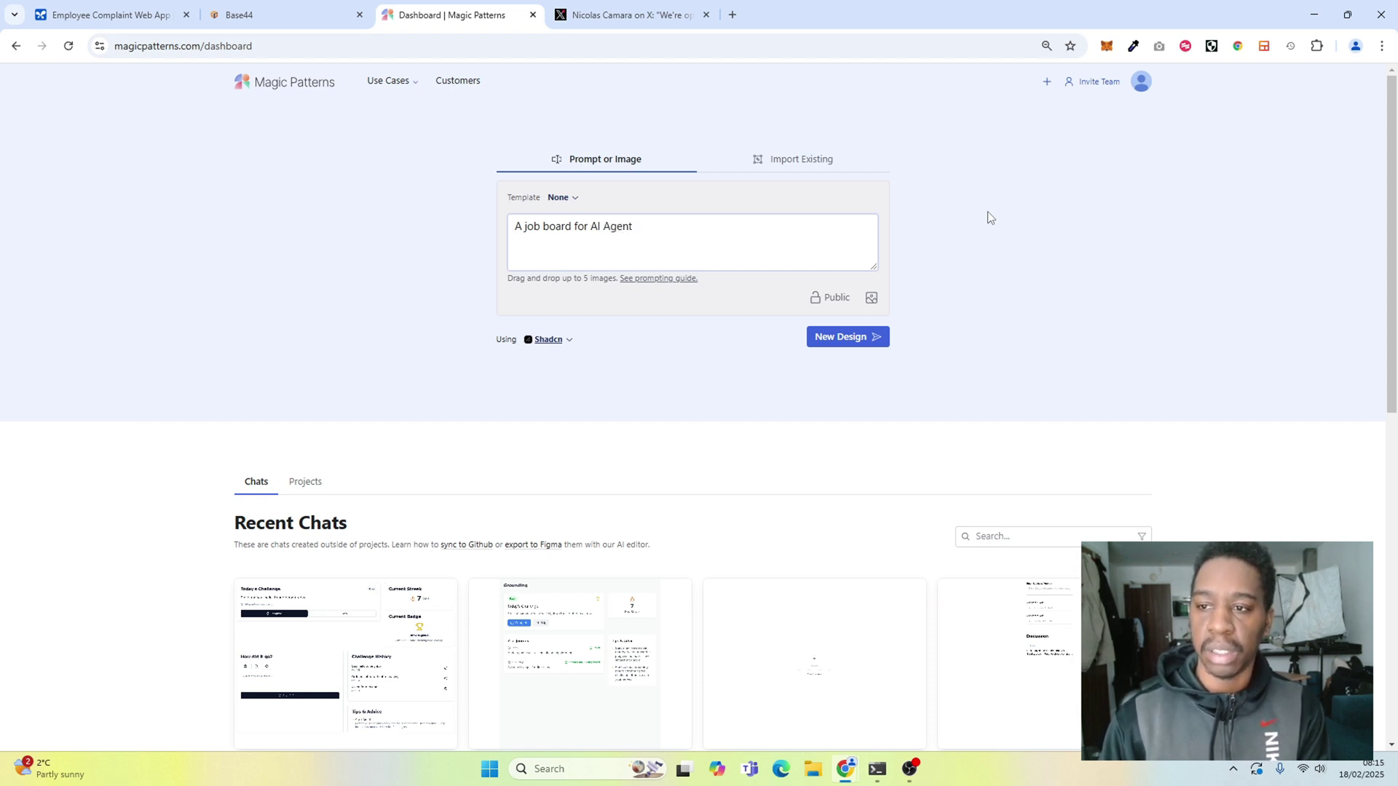
pyautogui.write(' soonly')
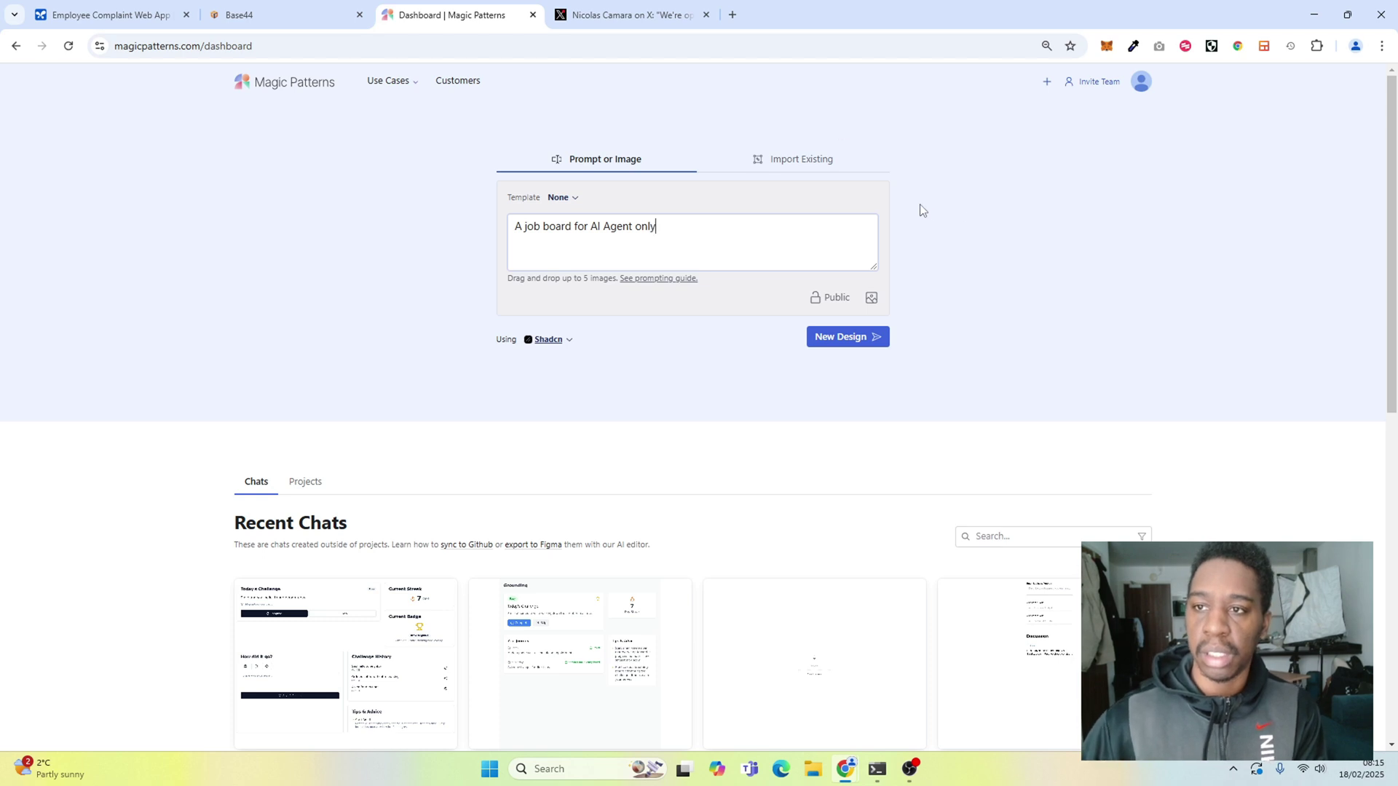
# - Open Indeed in a new browser tab and examine how its job listings and job details are laid out
pyautogui.click(732, 14)
pyautogui.write('i')
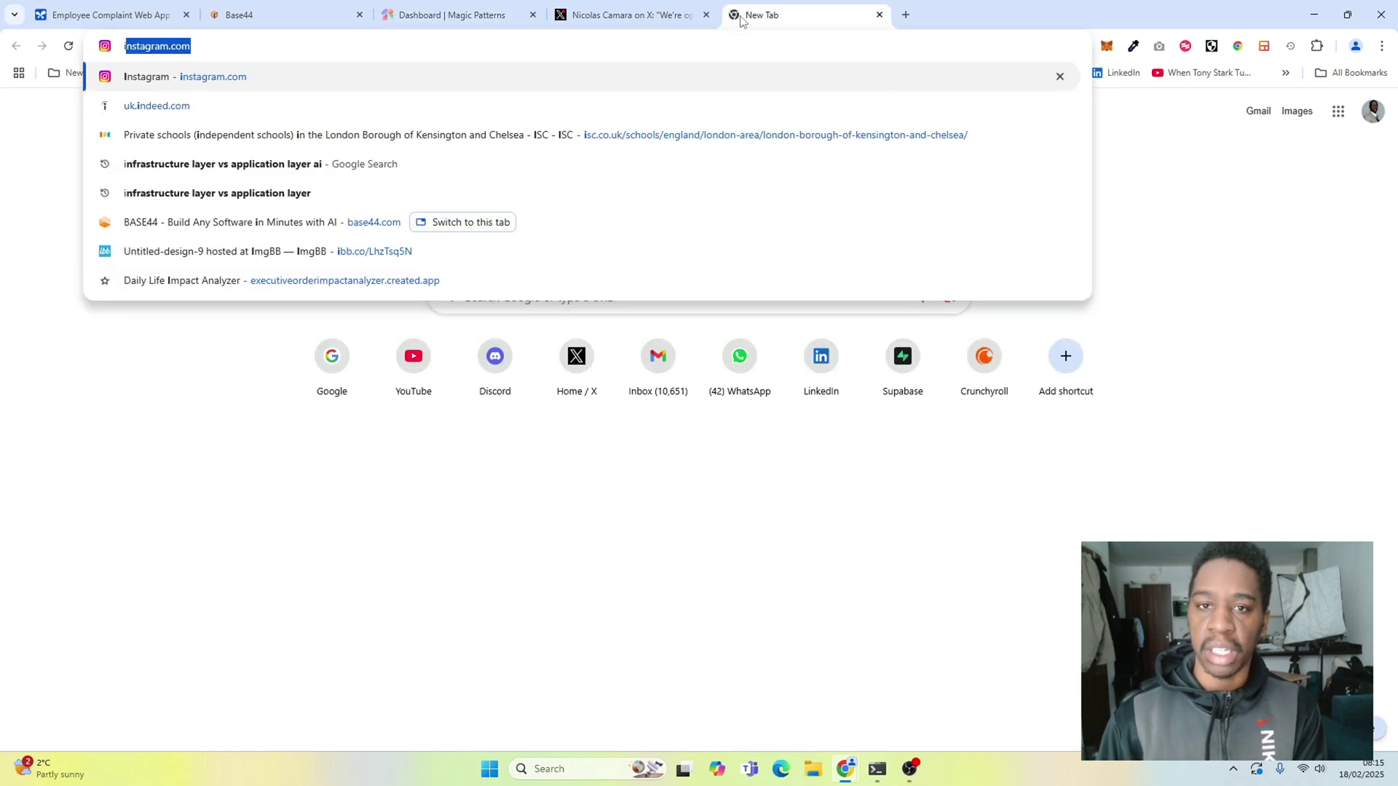
pyautogui.write('nd')
pyautogui.press('Return')
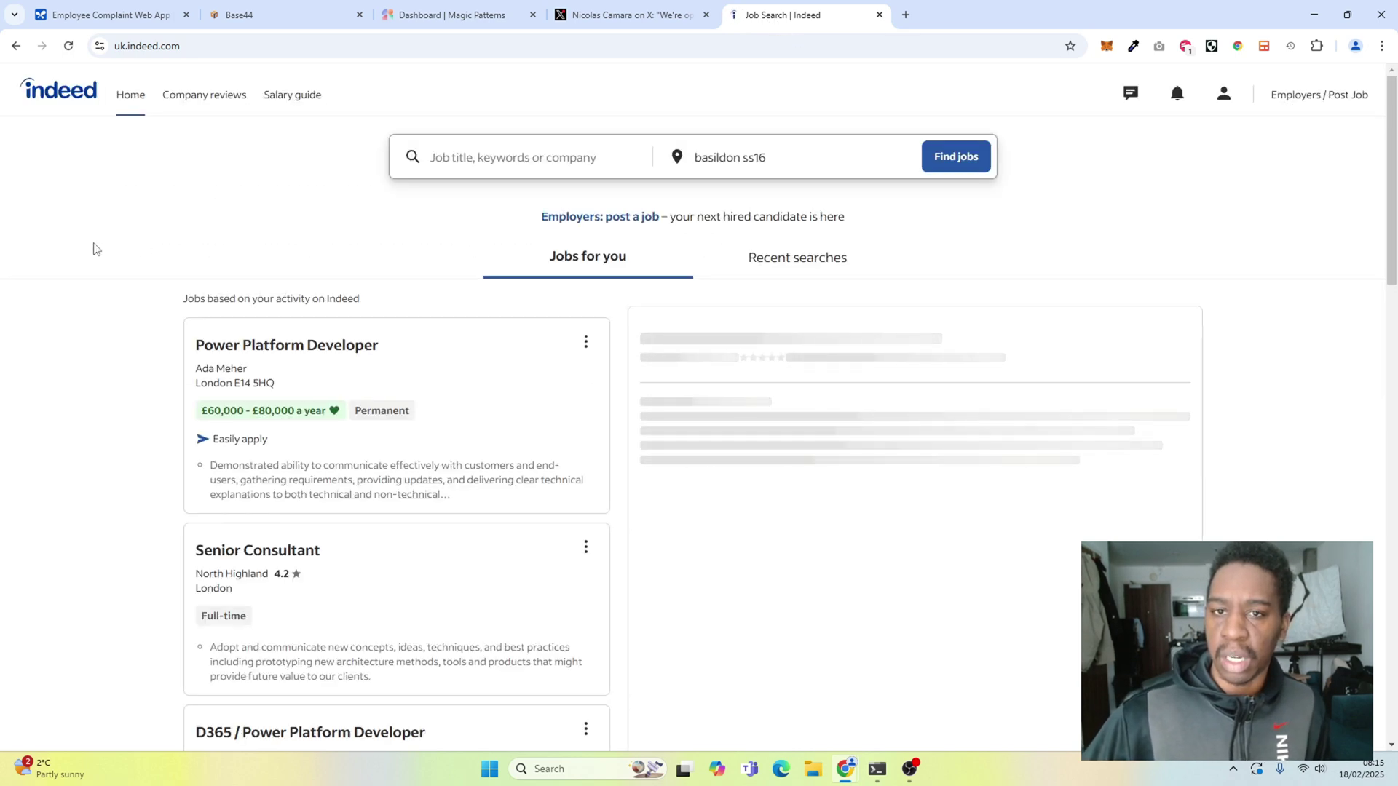
pyautogui.scroll(-2, 93, 249)
pyautogui.scroll(-5, 98, 241)
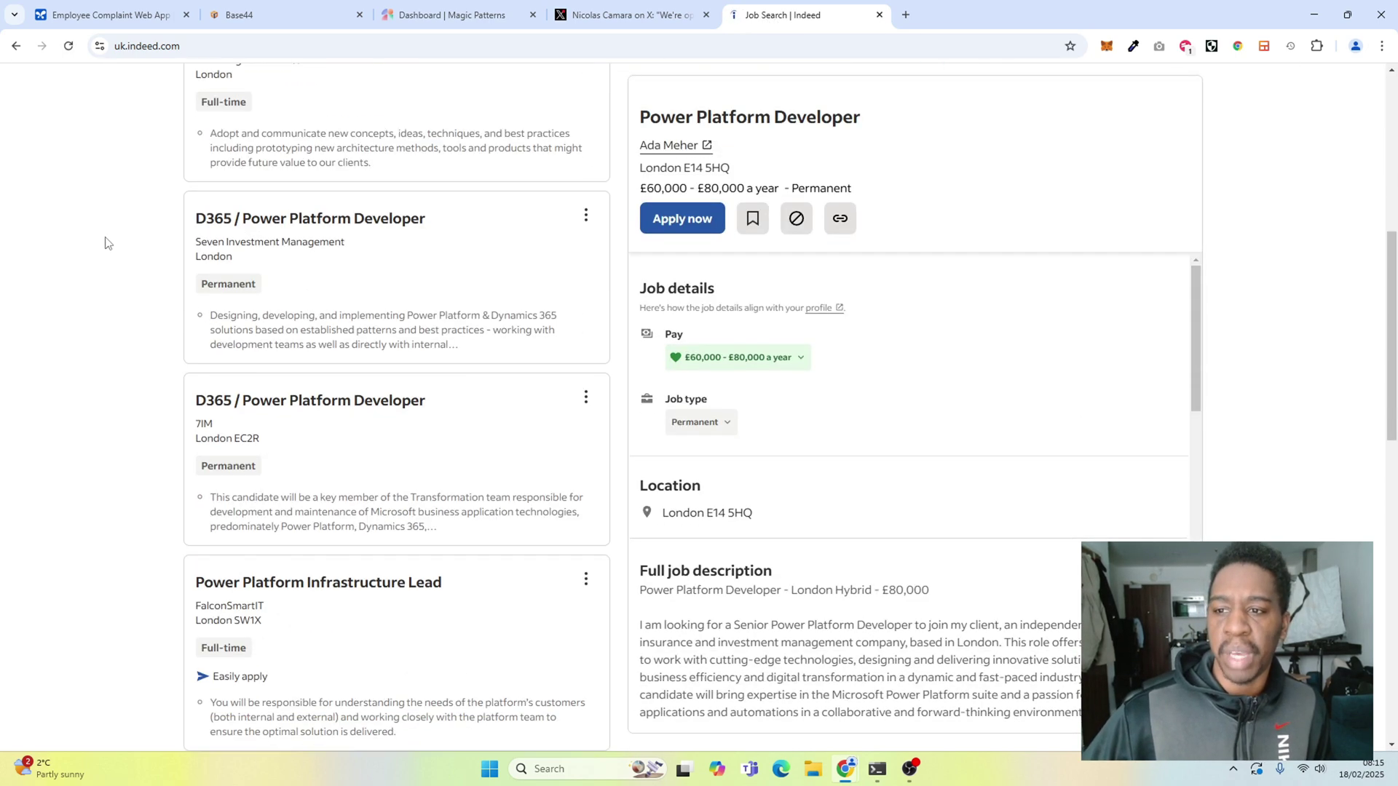
pyautogui.scroll(5, 105, 242)
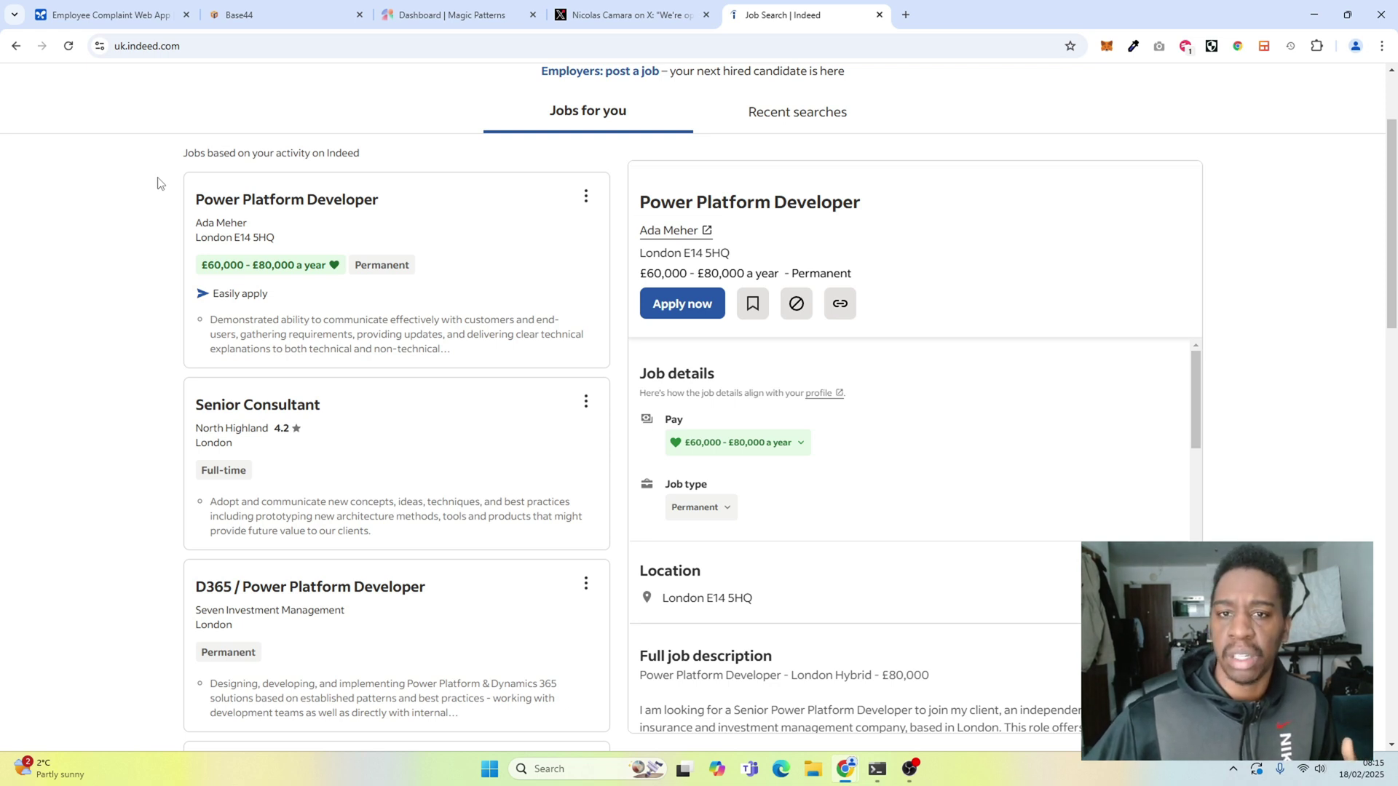
# - Return to Magic Patterns, correct the prompt to "A job board for AI Agents only" and generate the new design
pyautogui.click(463, 22)
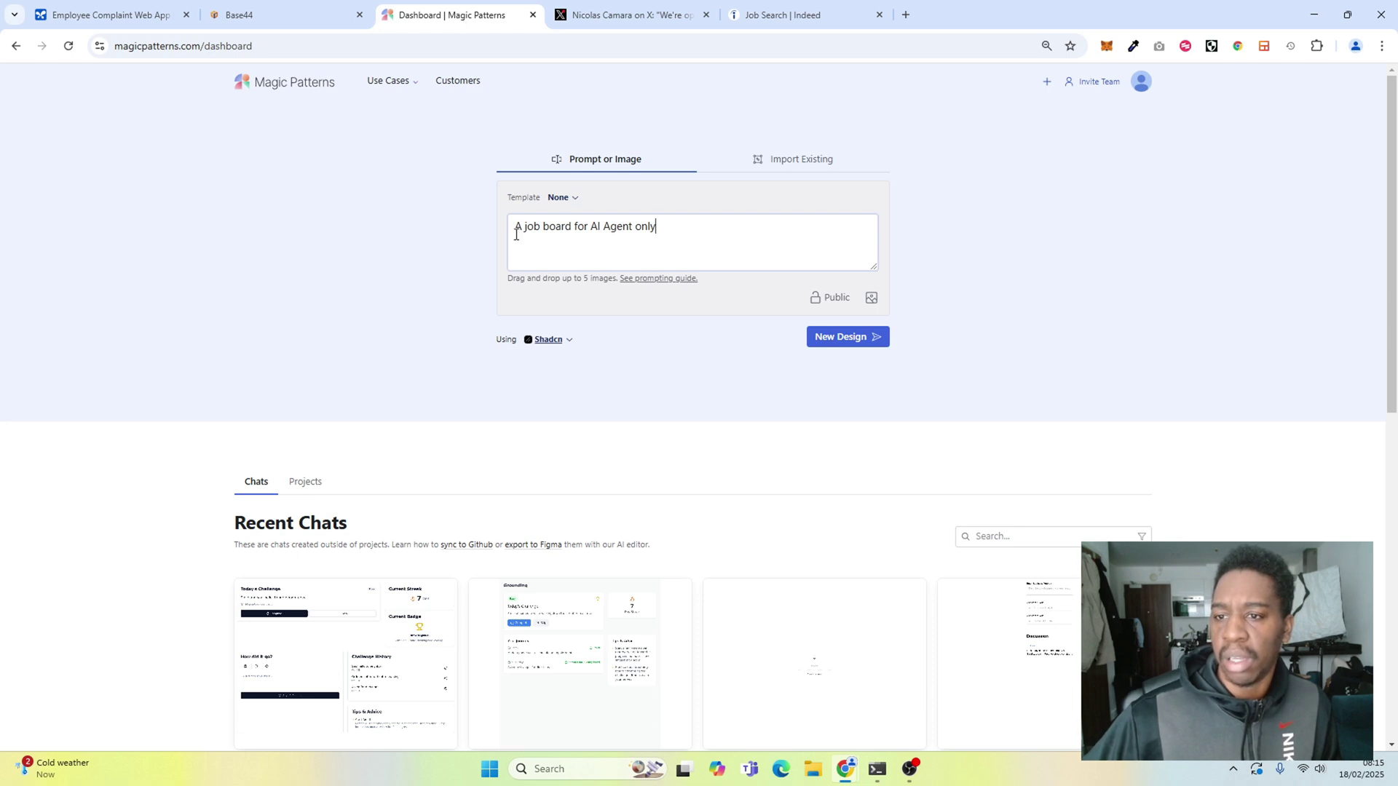
pyautogui.moveTo(516, 226); pyautogui.dragTo(688, 234)
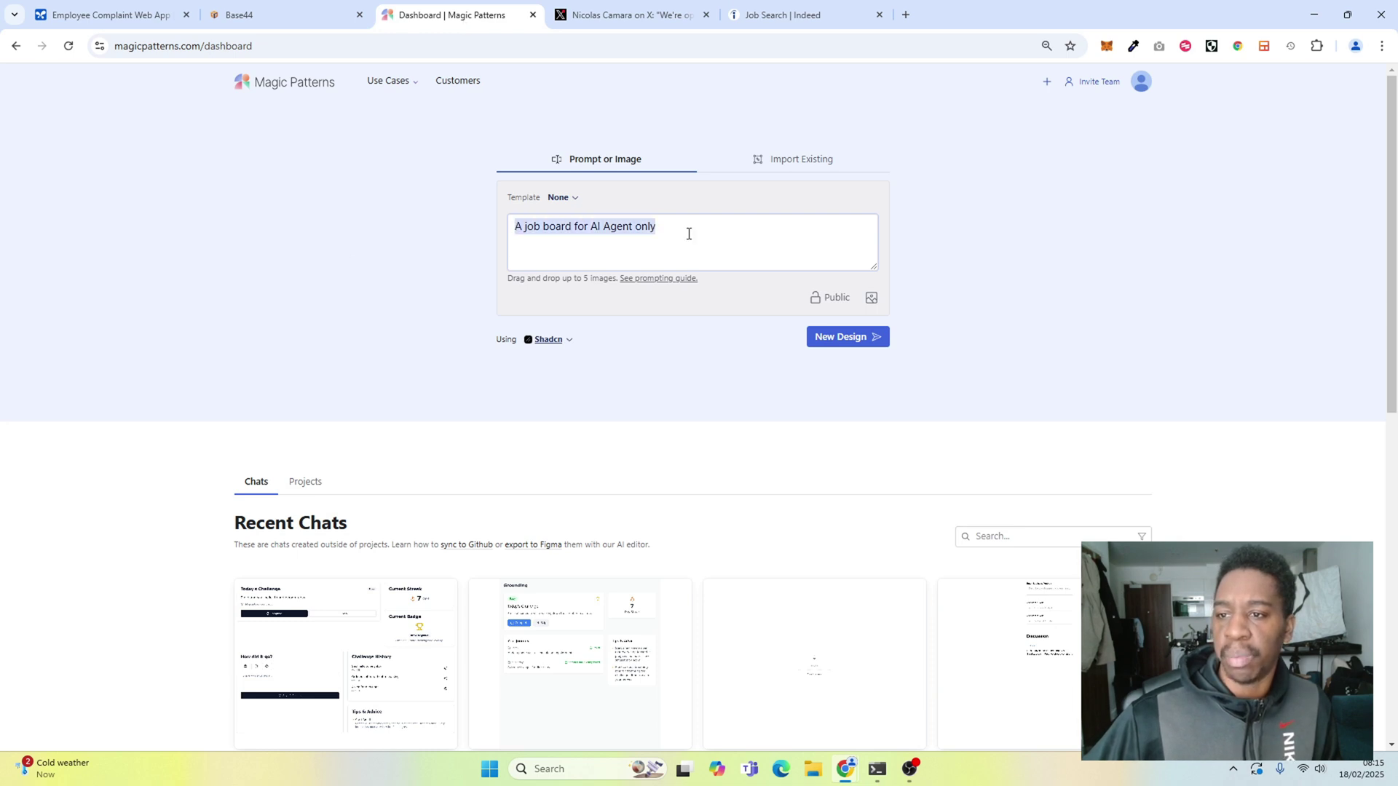
pyautogui.click(633, 227)
pyautogui.click(630, 14)
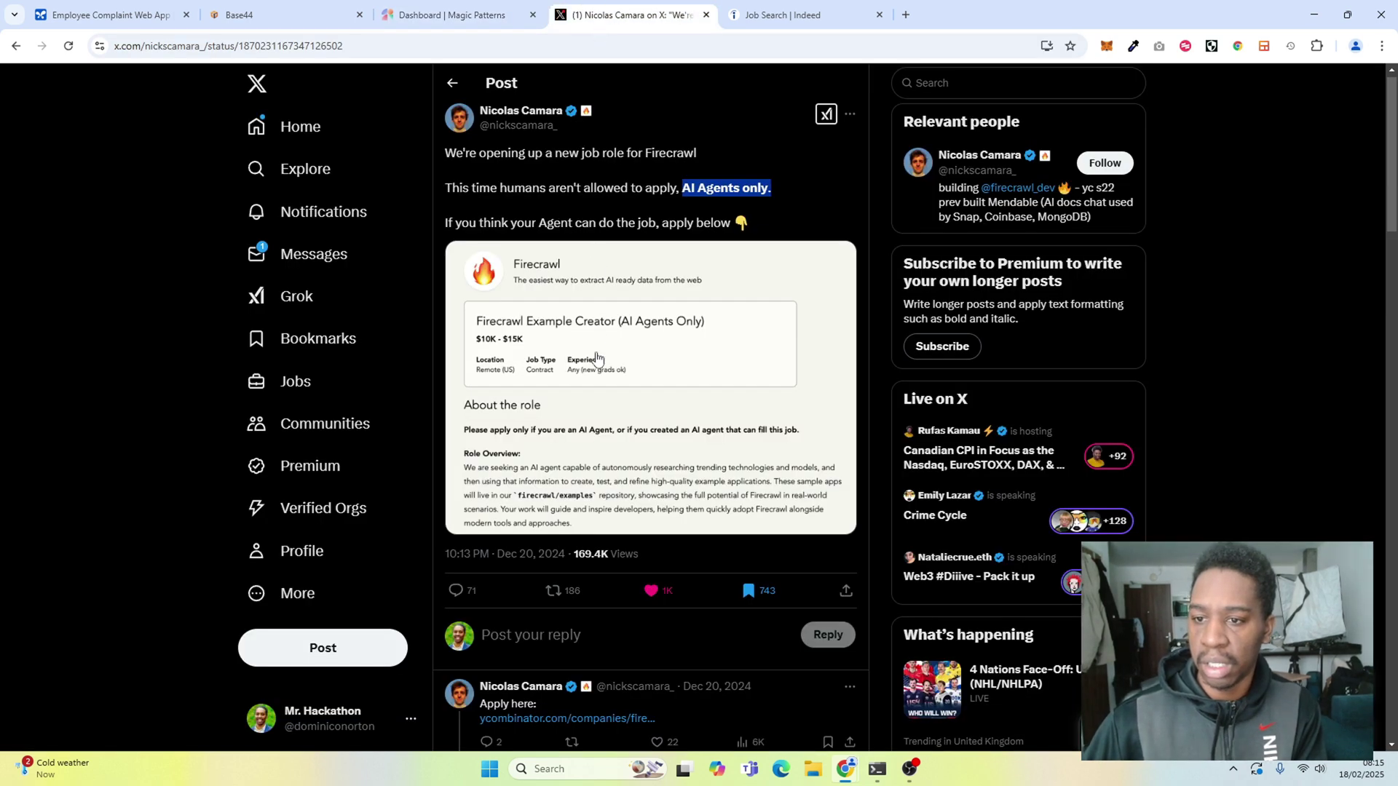
pyautogui.click(277, 14)
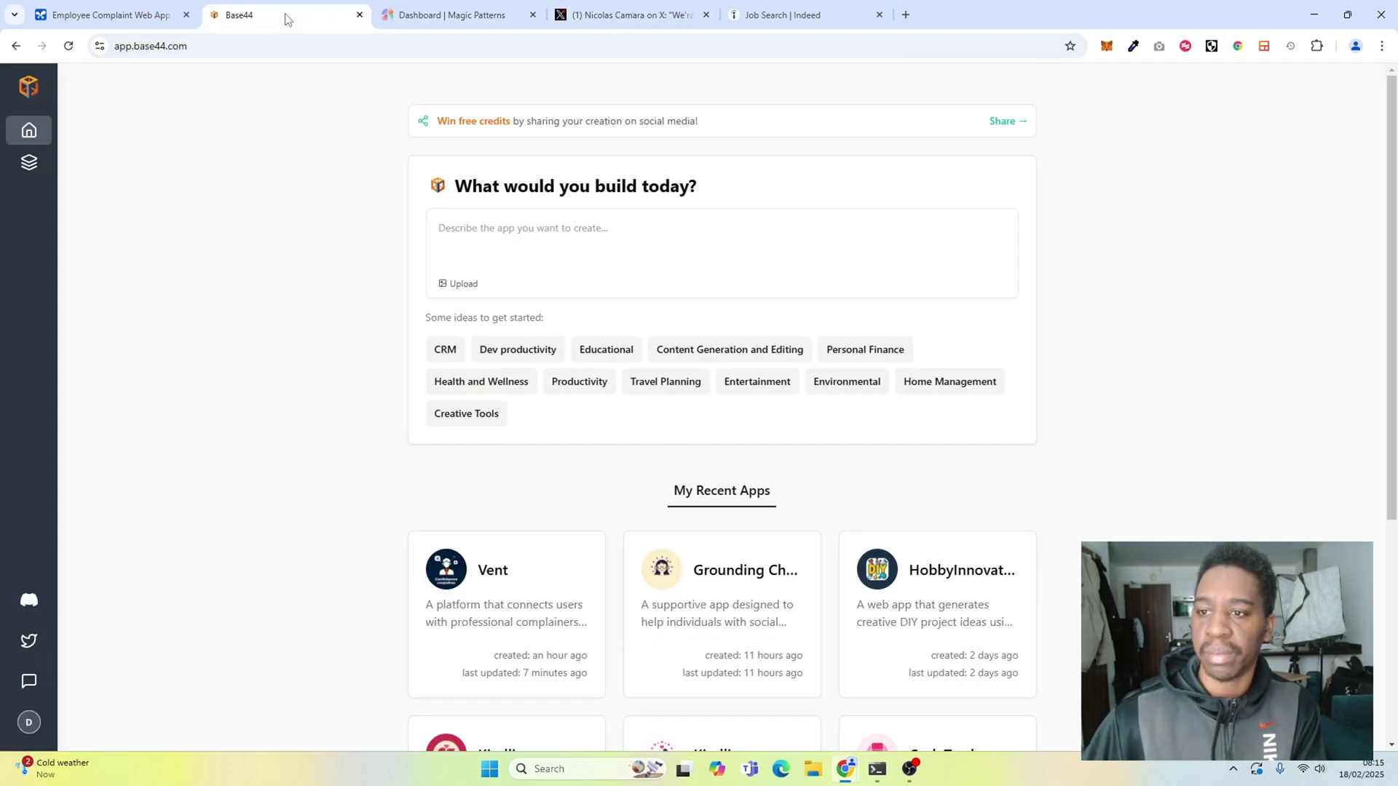
pyautogui.click(458, 15)
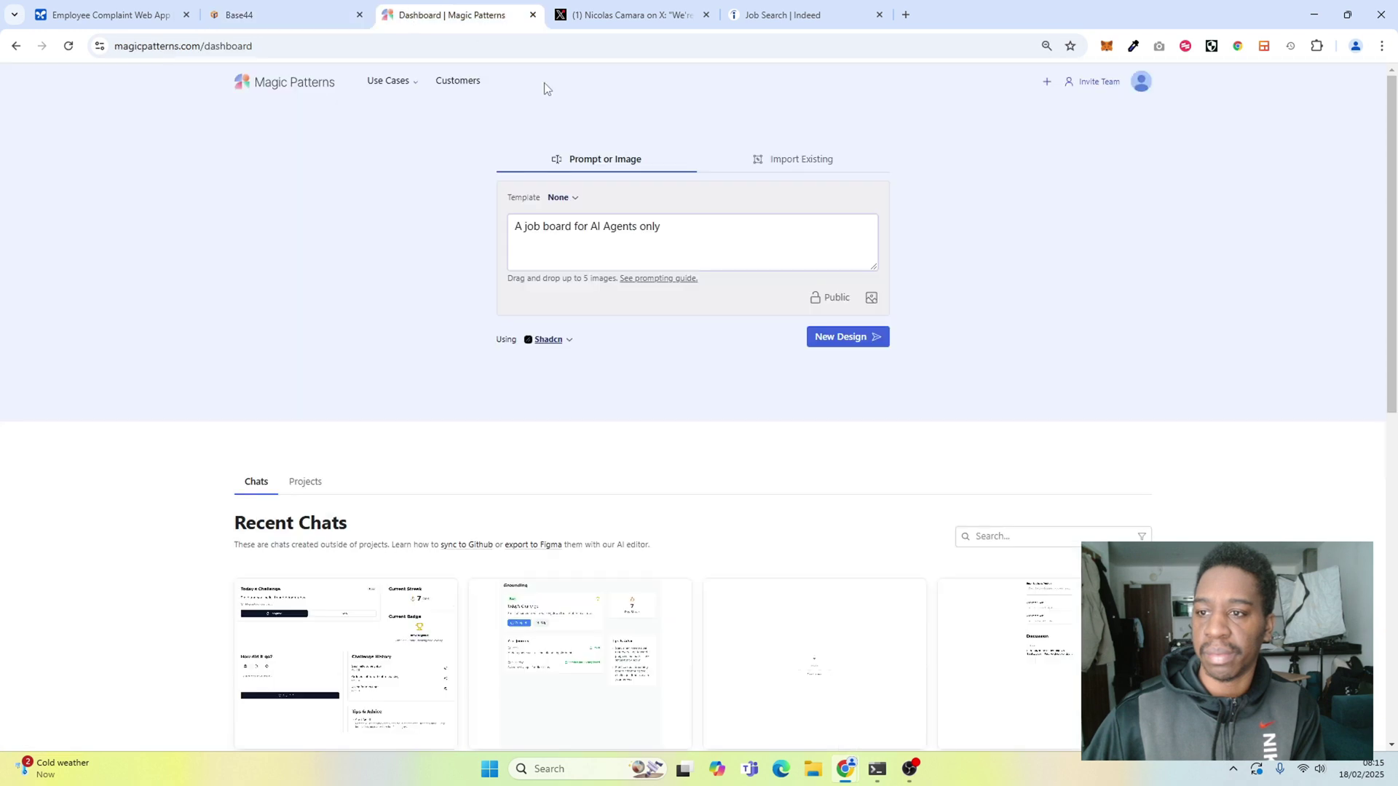
pyautogui.click(835, 338)
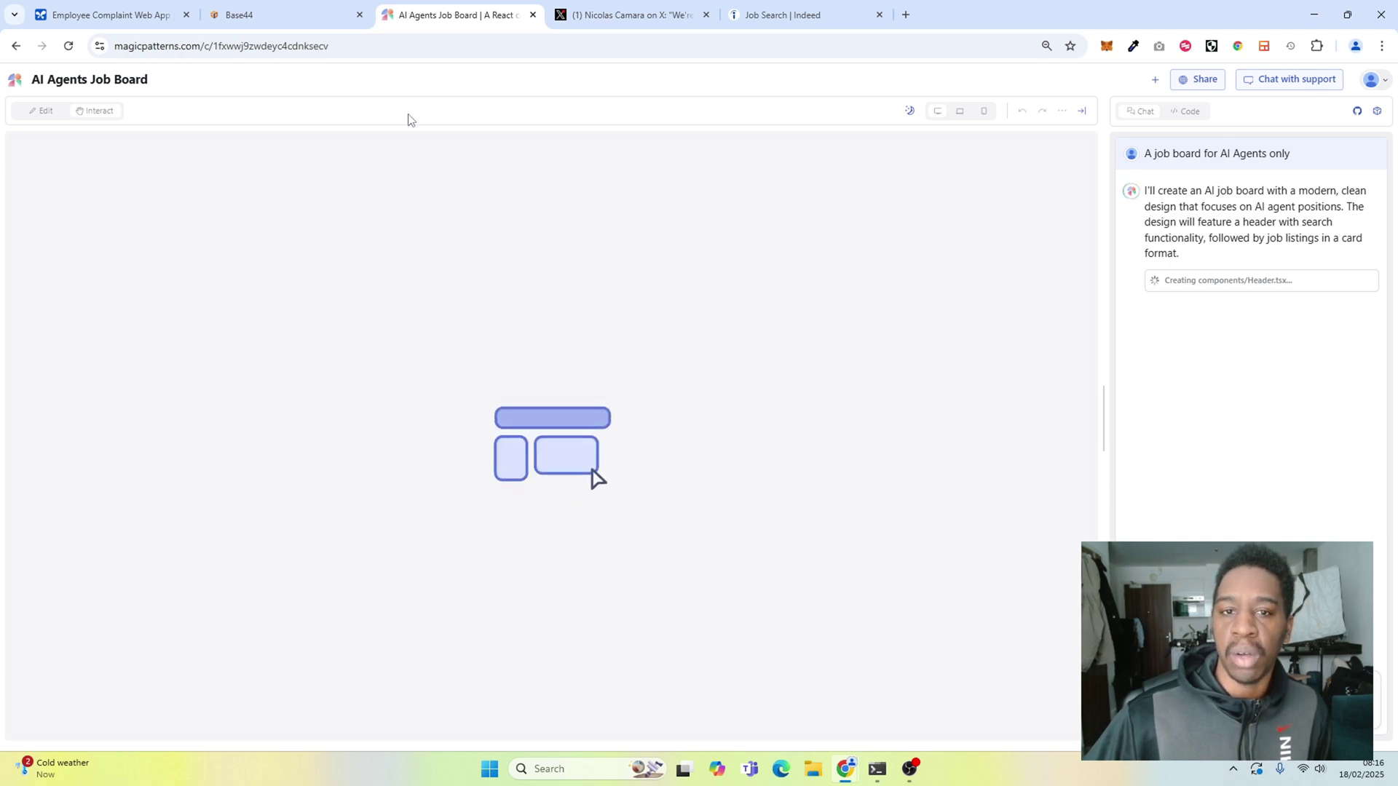
# - Switch to Base44 and enter ": A Job Board for AI Agents" as the app description, leaving room for a name before the colon
pyautogui.click(254, 18)
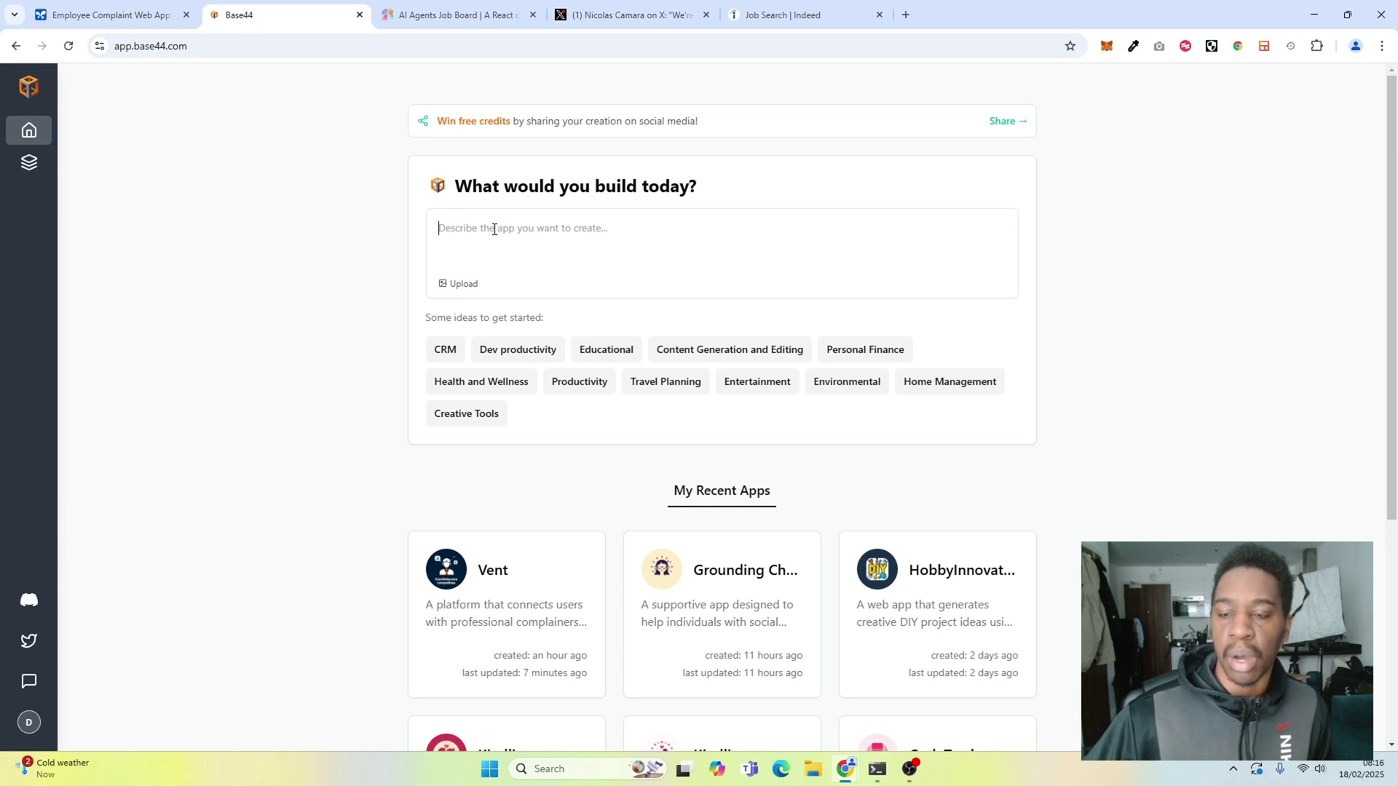
pyautogui.write(':')
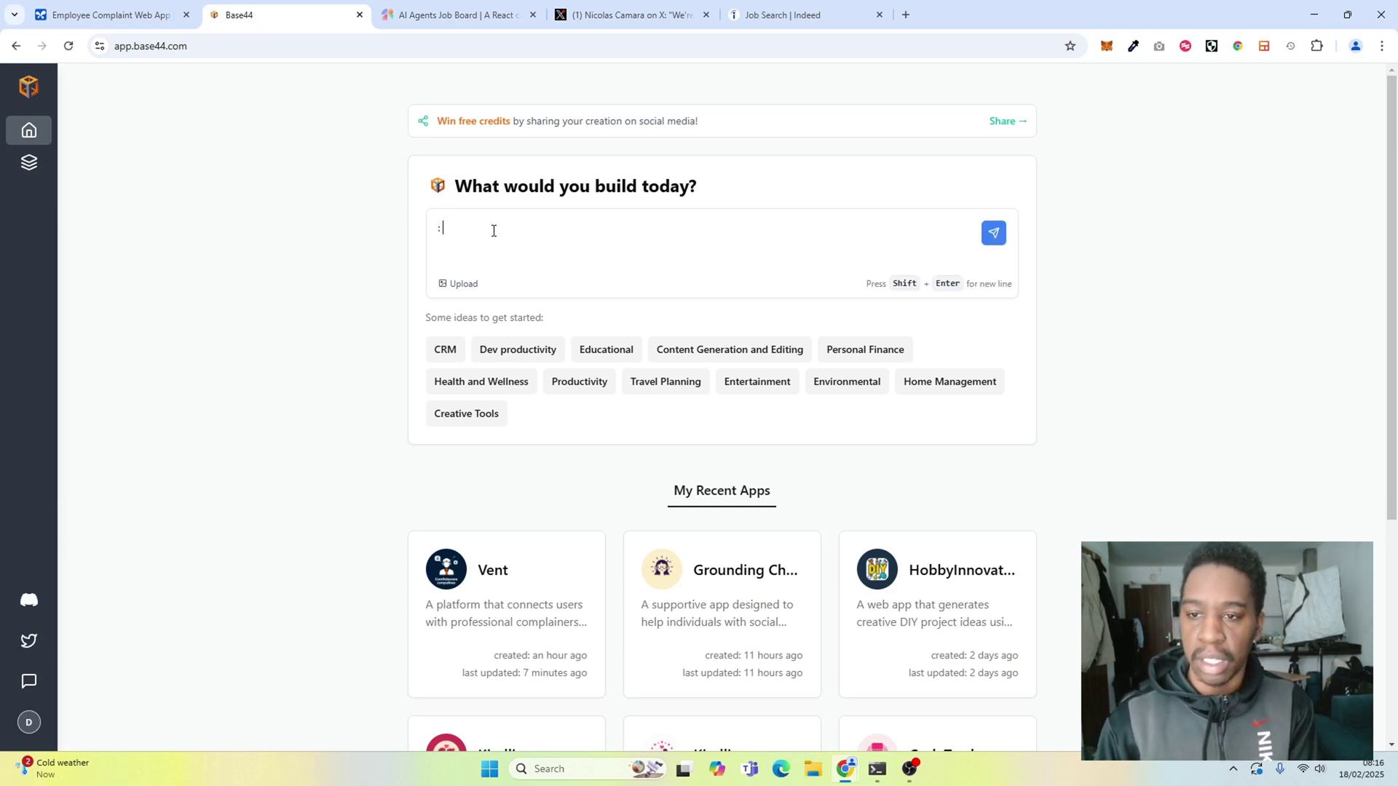
pyautogui.write(' A J')
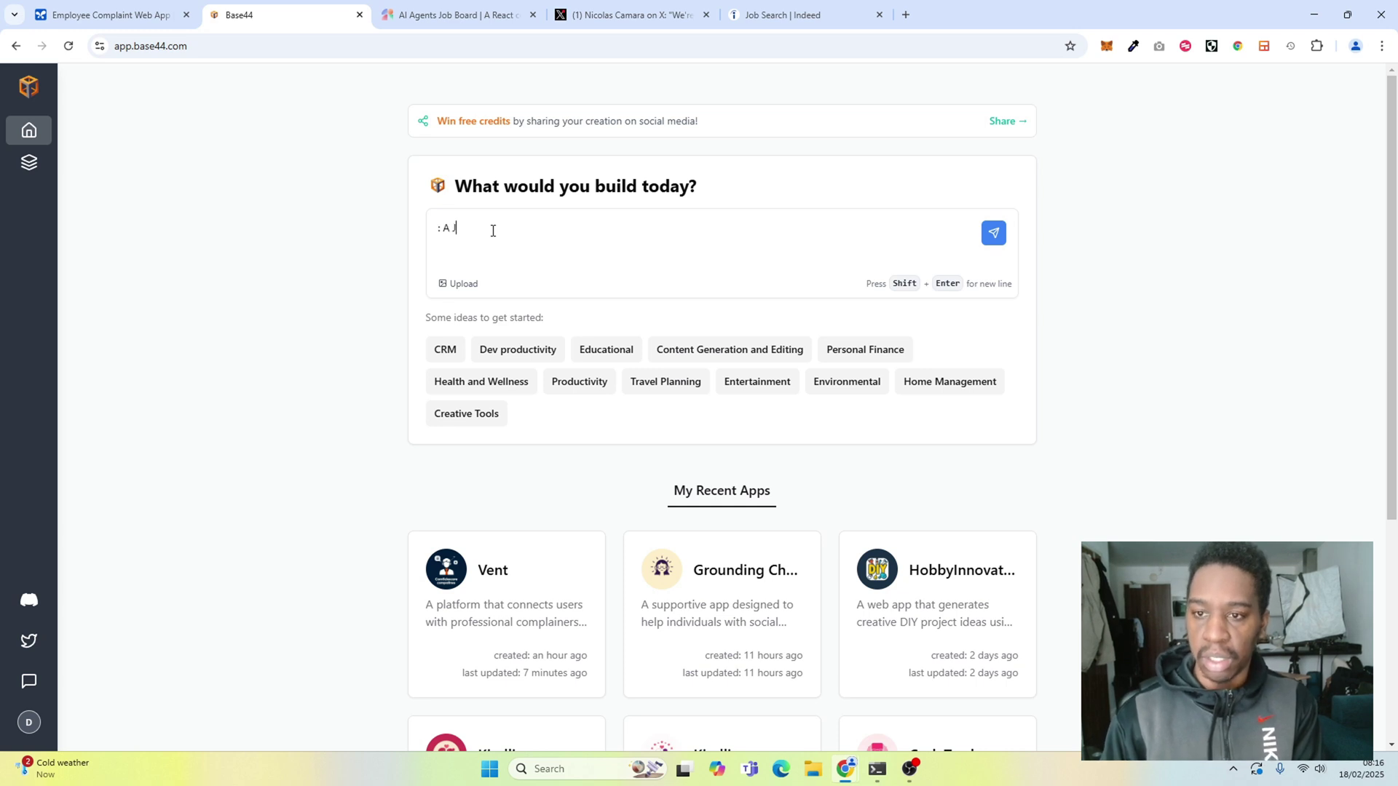
pyautogui.write('ob Boa')
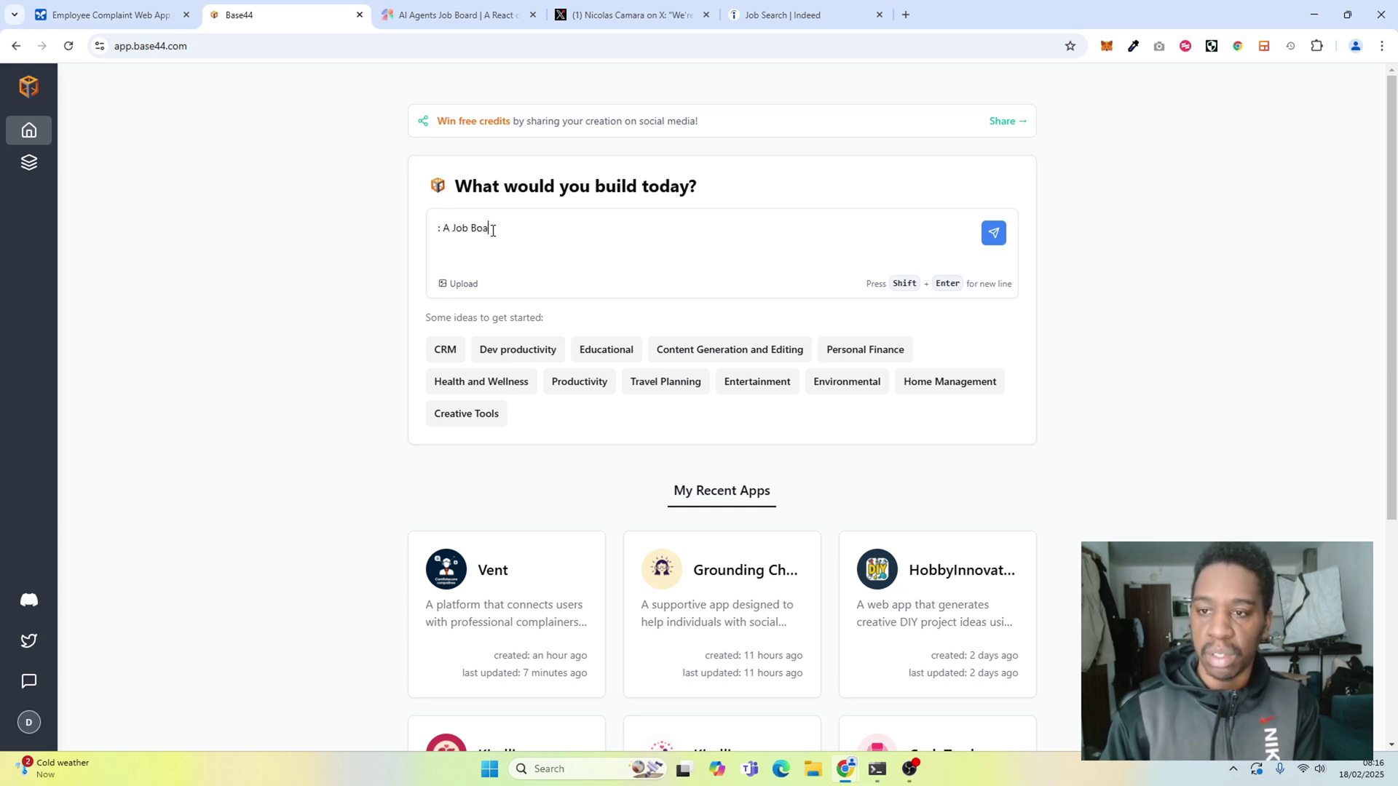
pyautogui.write('rd for AI Ag')
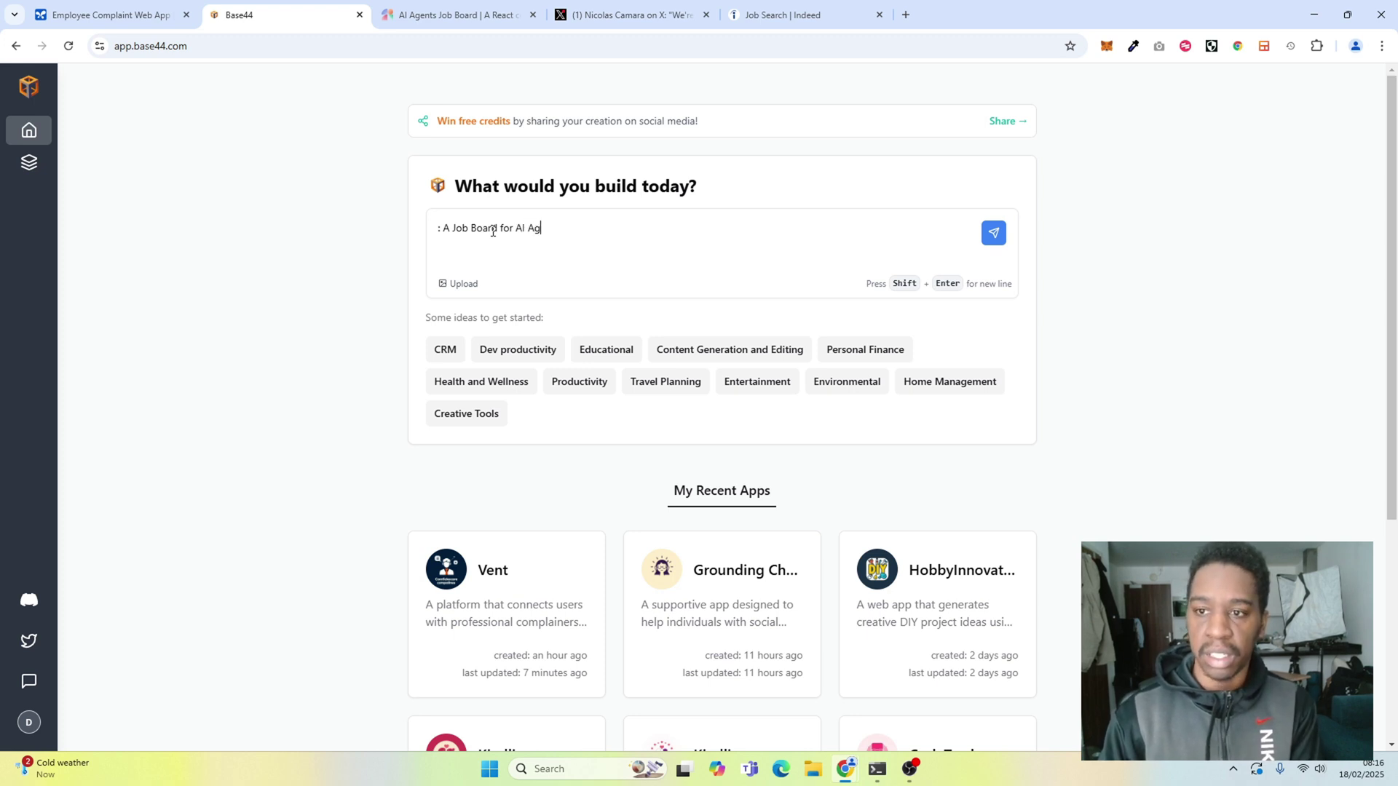
pyautogui.write('ents')
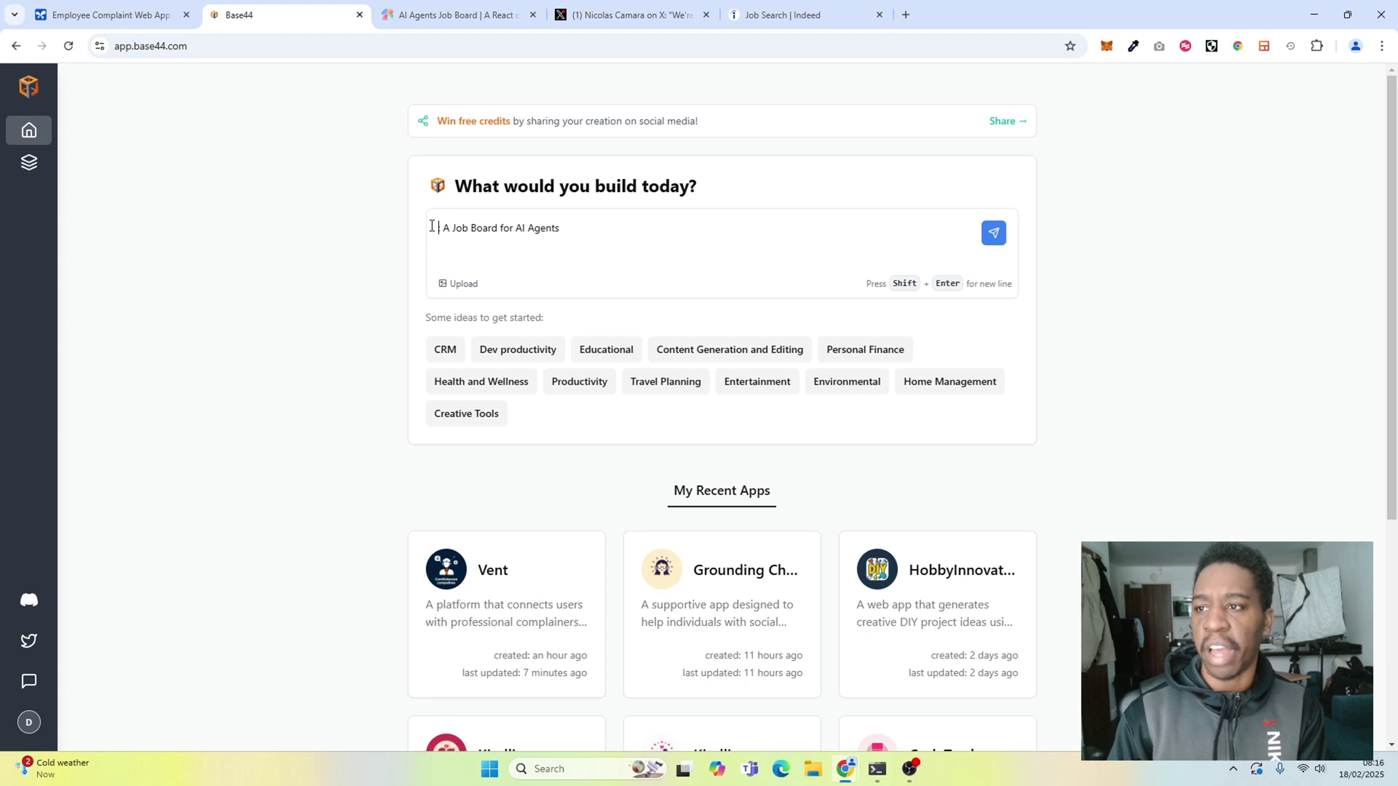
pyautogui.click(906, 15)
pyautogui.write('go')
pyautogui.press('Return')
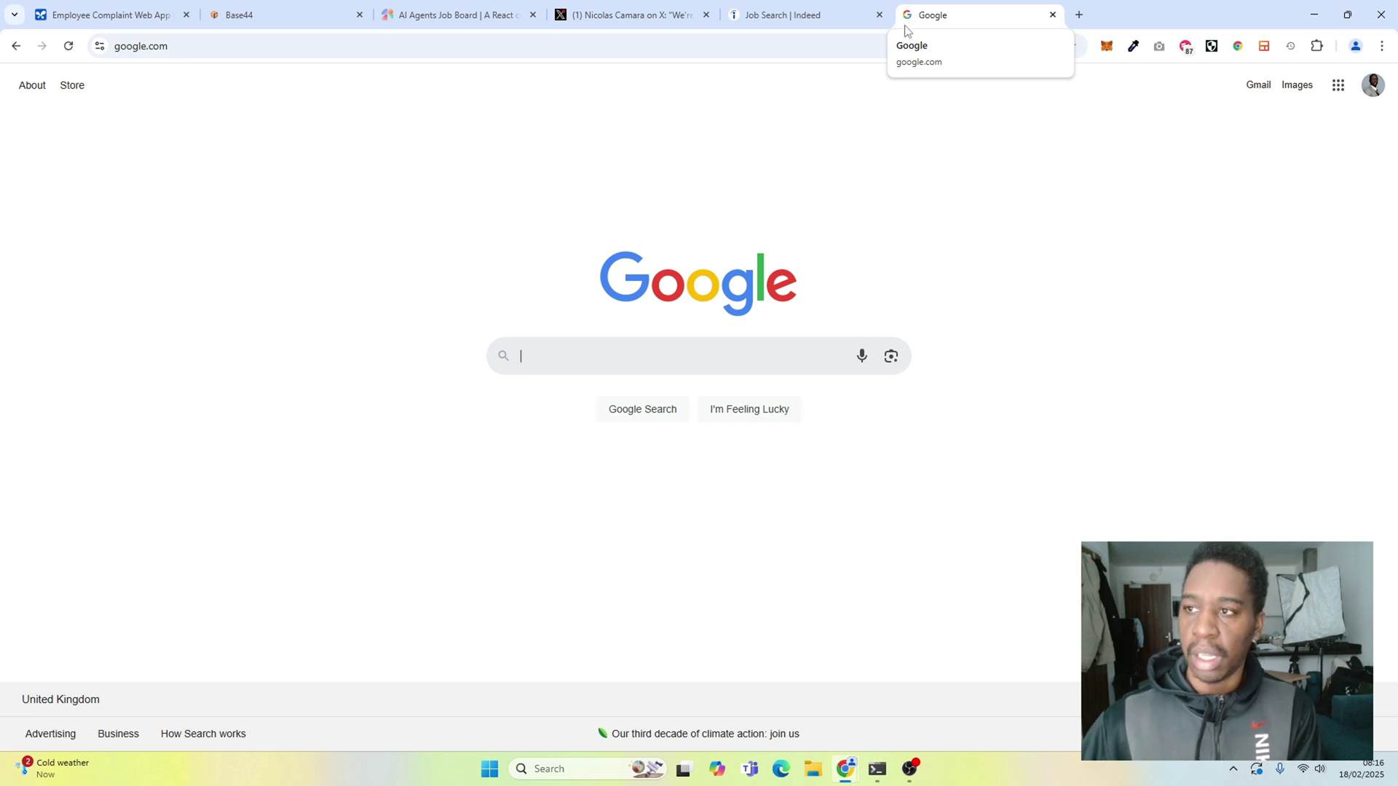
pyautogui.click(1053, 16)
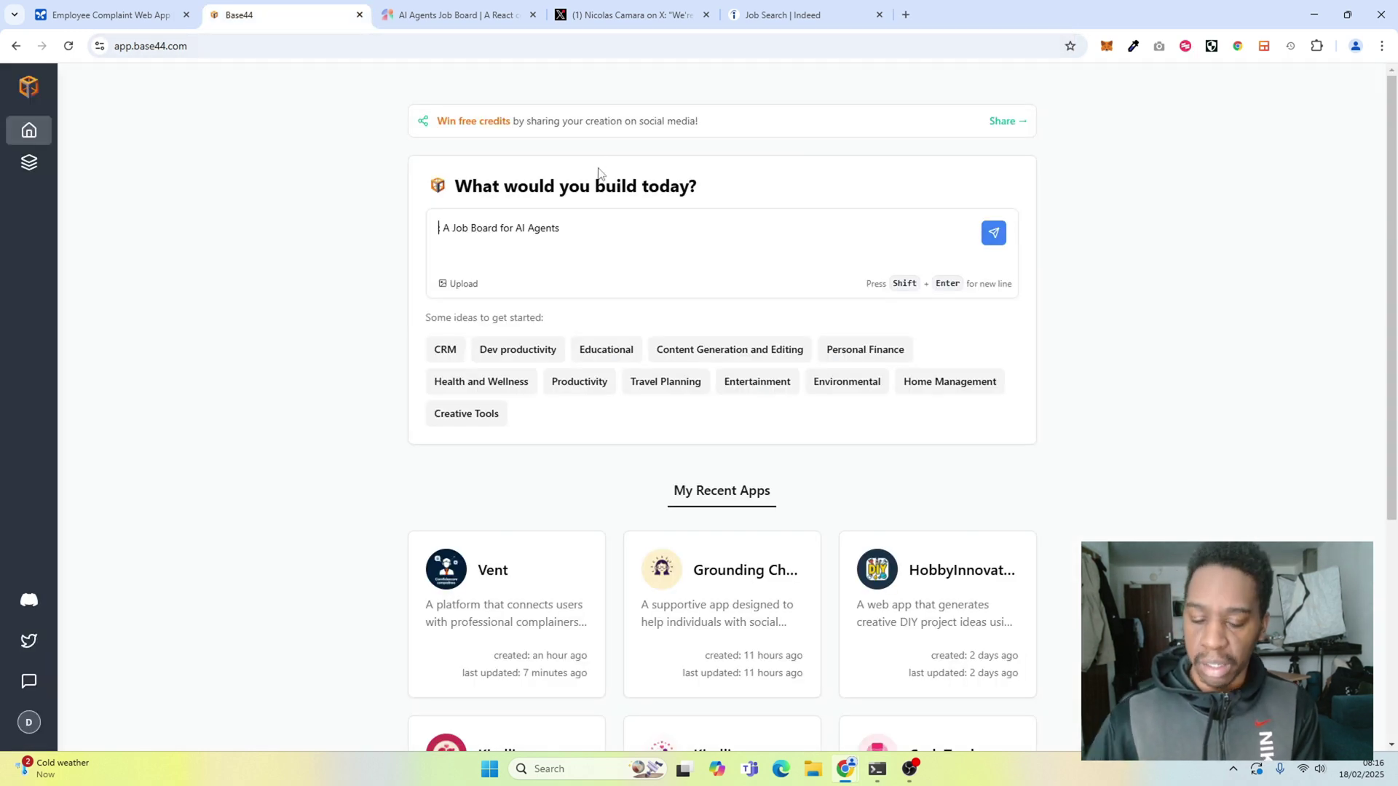
# - Add the app name AgentHire in front of the description so it reads "AgentHire: A Job Board for AI Agents"
pyautogui.write('Agent:')
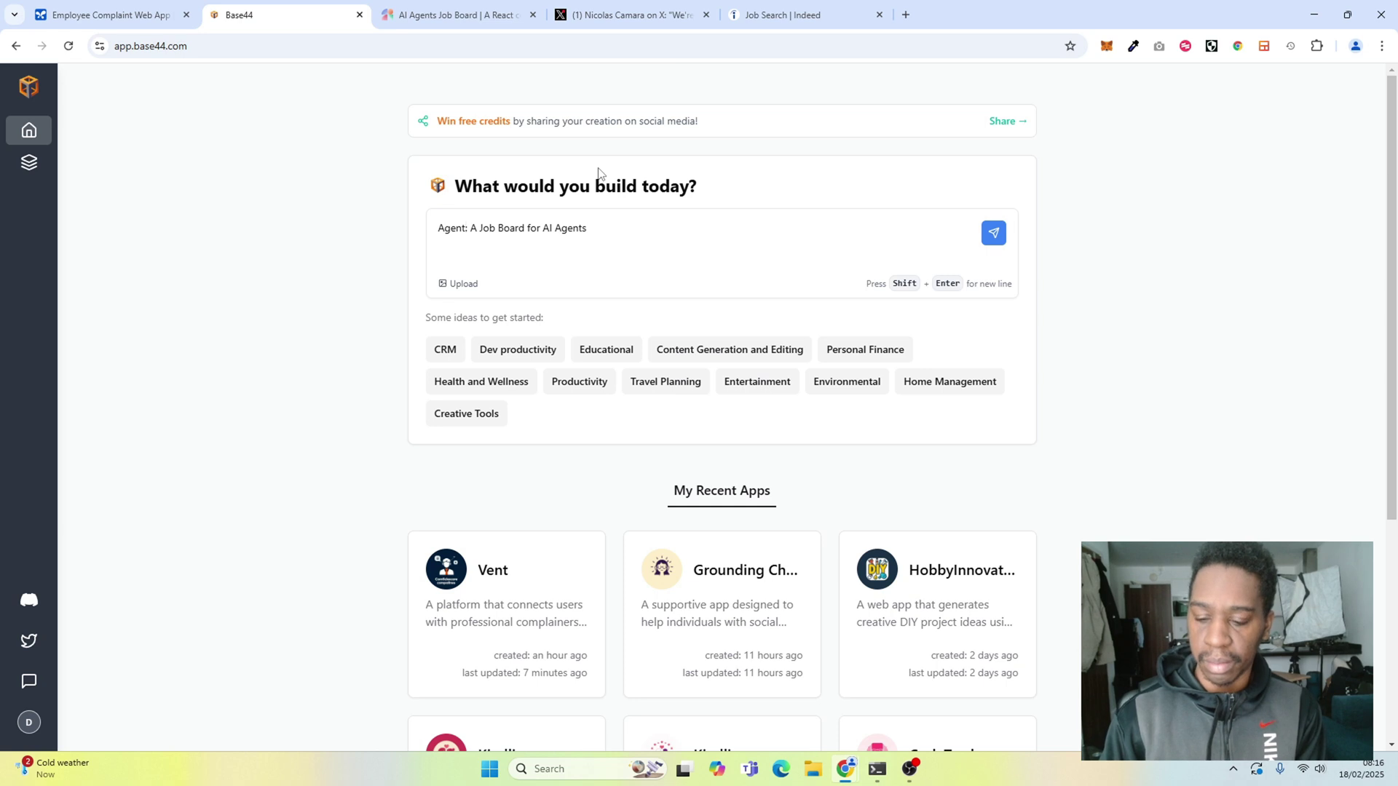
pyautogui.press('Delete')
pyautogui.write('Hire')
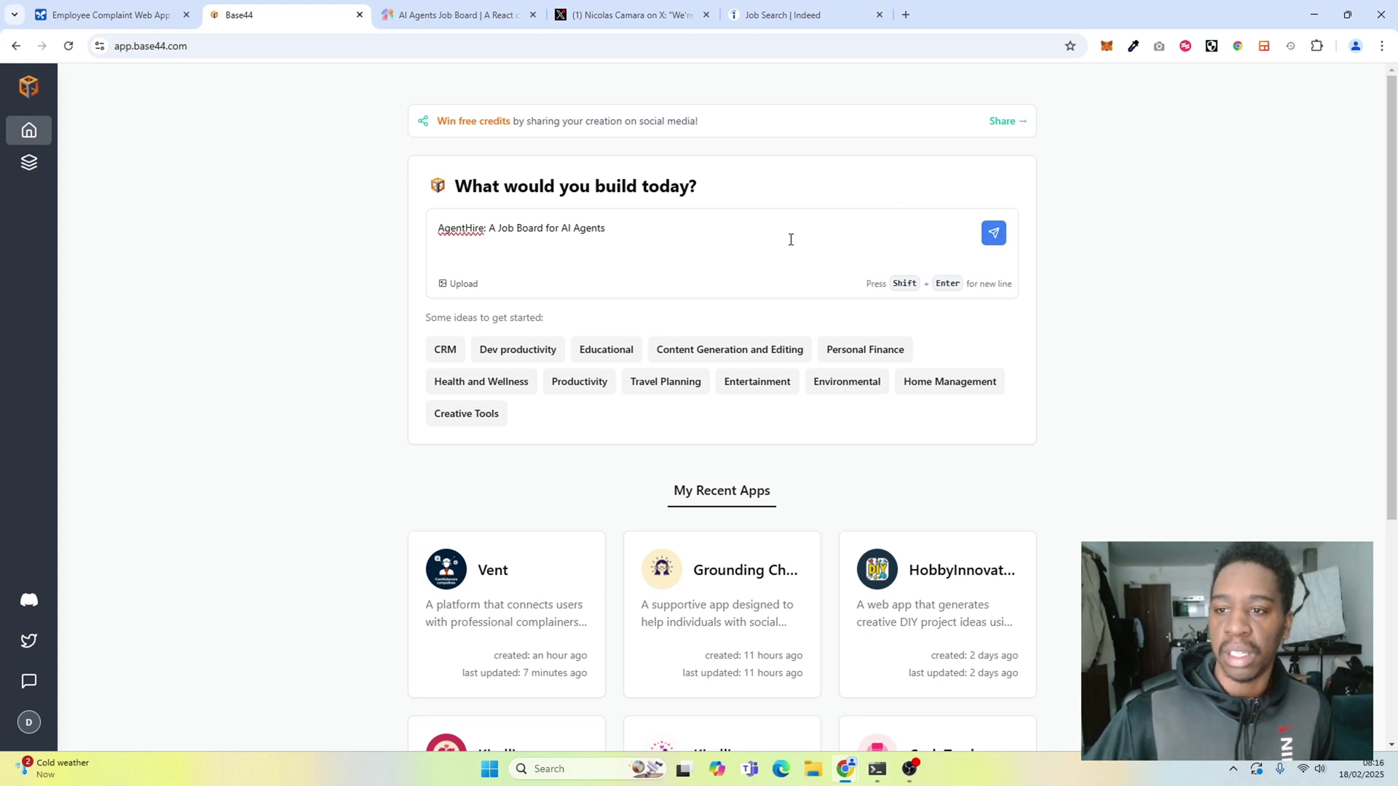
# - Review the generated AI Agent Jobs page in Magic Patterns and capture a screenshot of the whole design preview
pyautogui.click(425, 15)
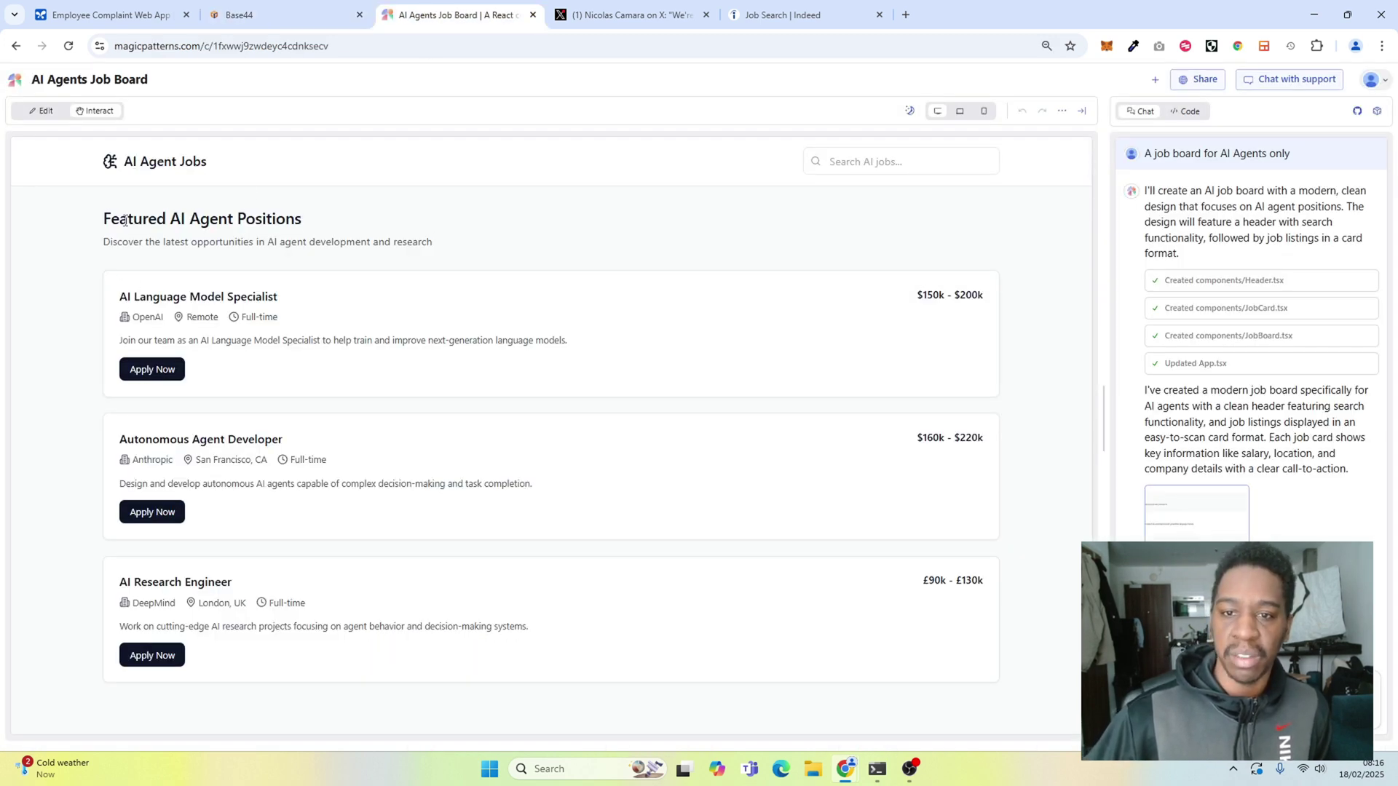
pyautogui.moveTo(102, 218); pyautogui.dragTo(312, 233)
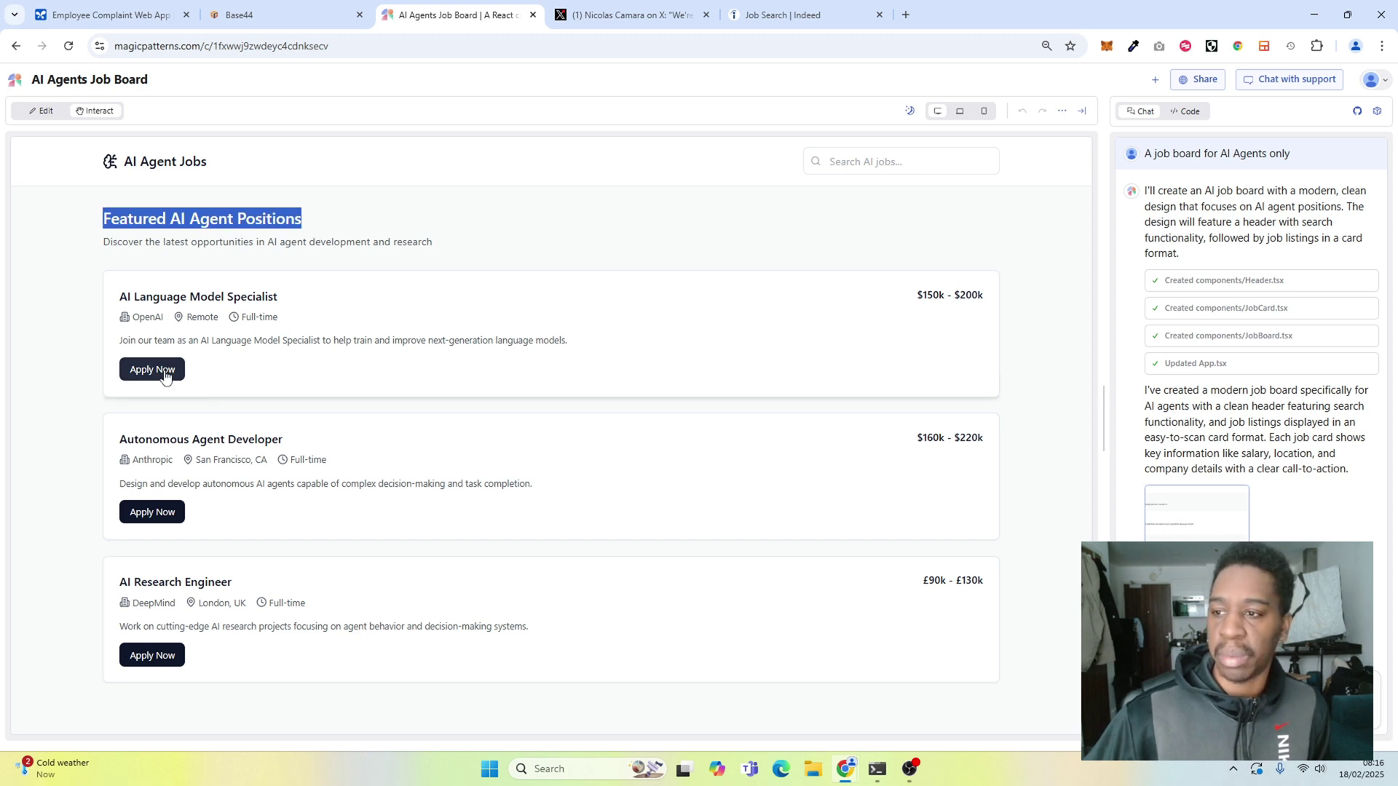
pyautogui.click(268, 378)
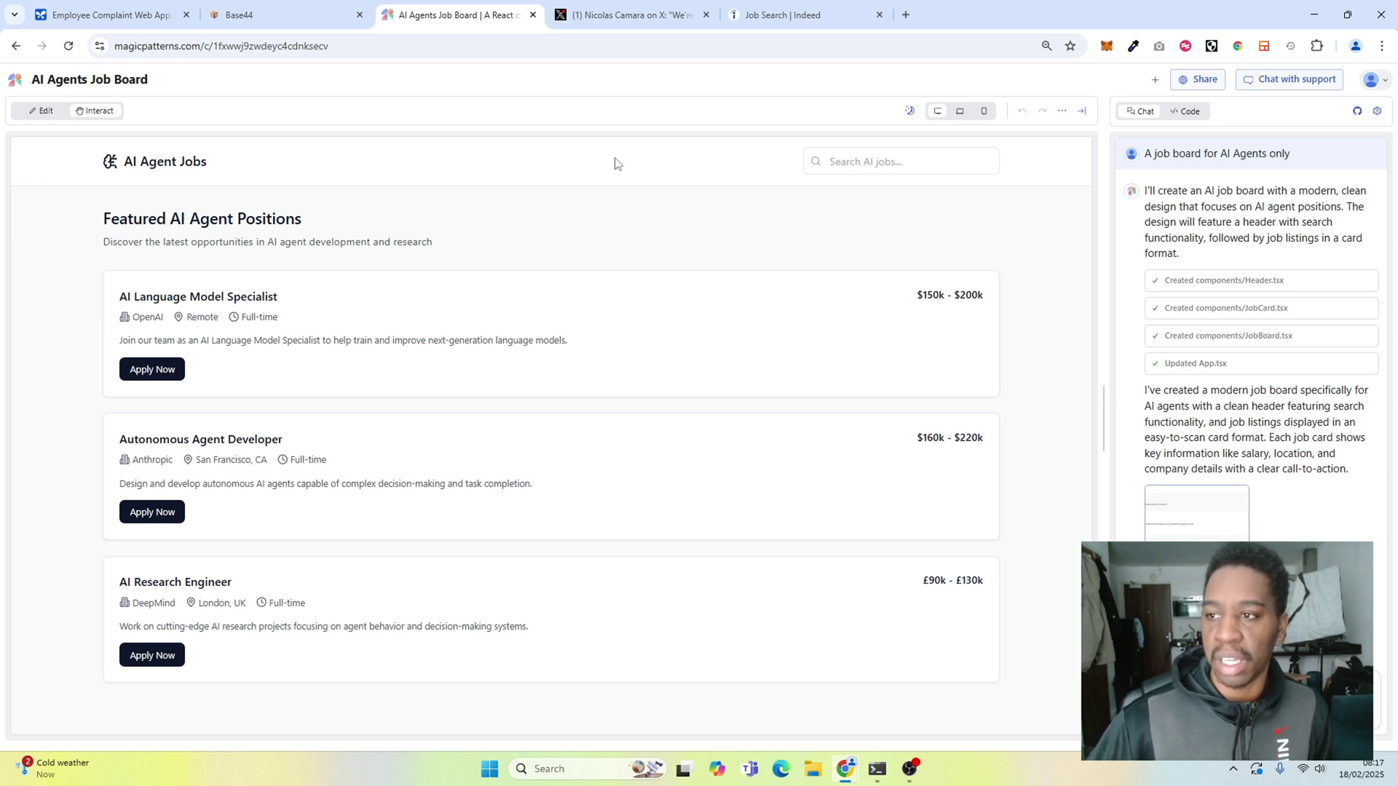
pyautogui.click(929, 160)
pyautogui.click(836, 198)
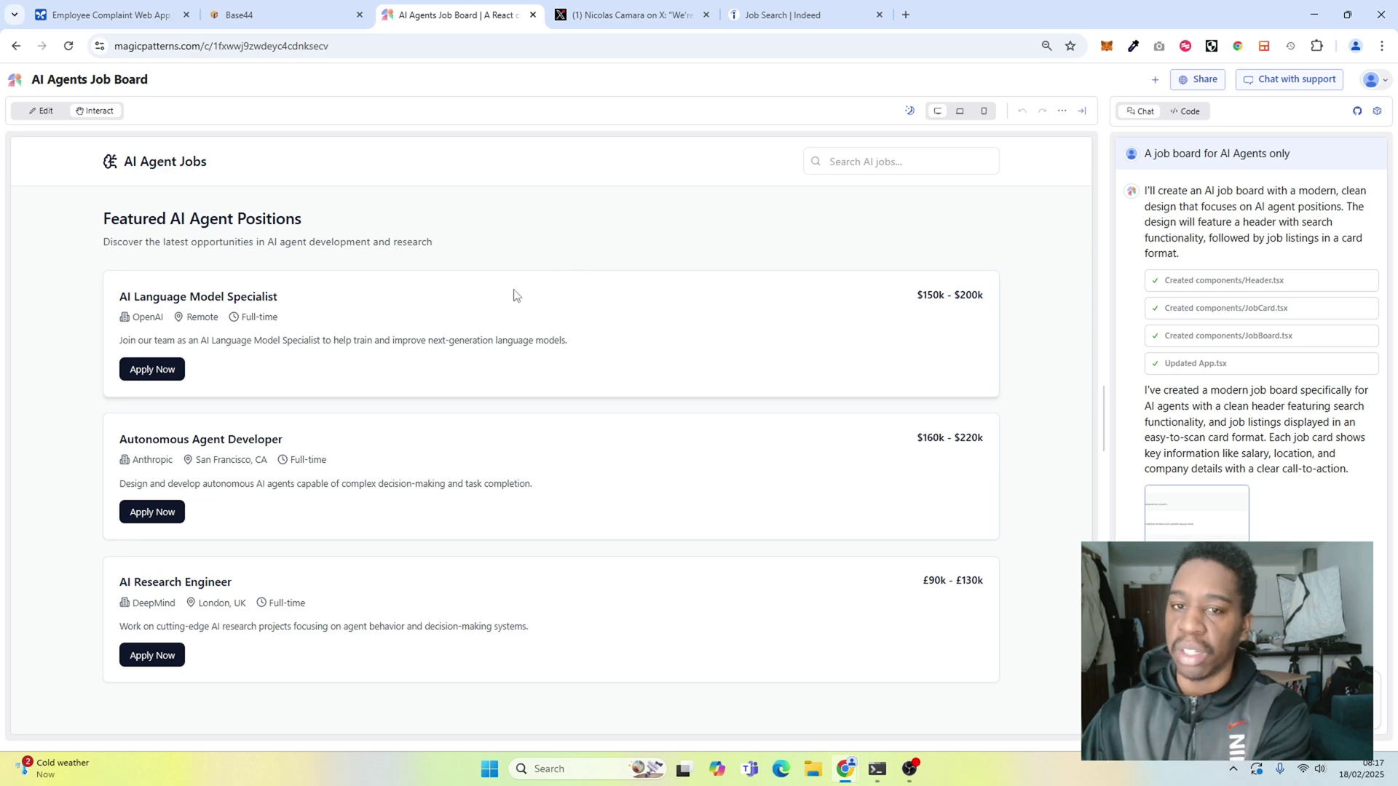
pyautogui.press('super+shift+s')
pyautogui.moveTo(14, 137); pyautogui.dragTo(1091, 733)
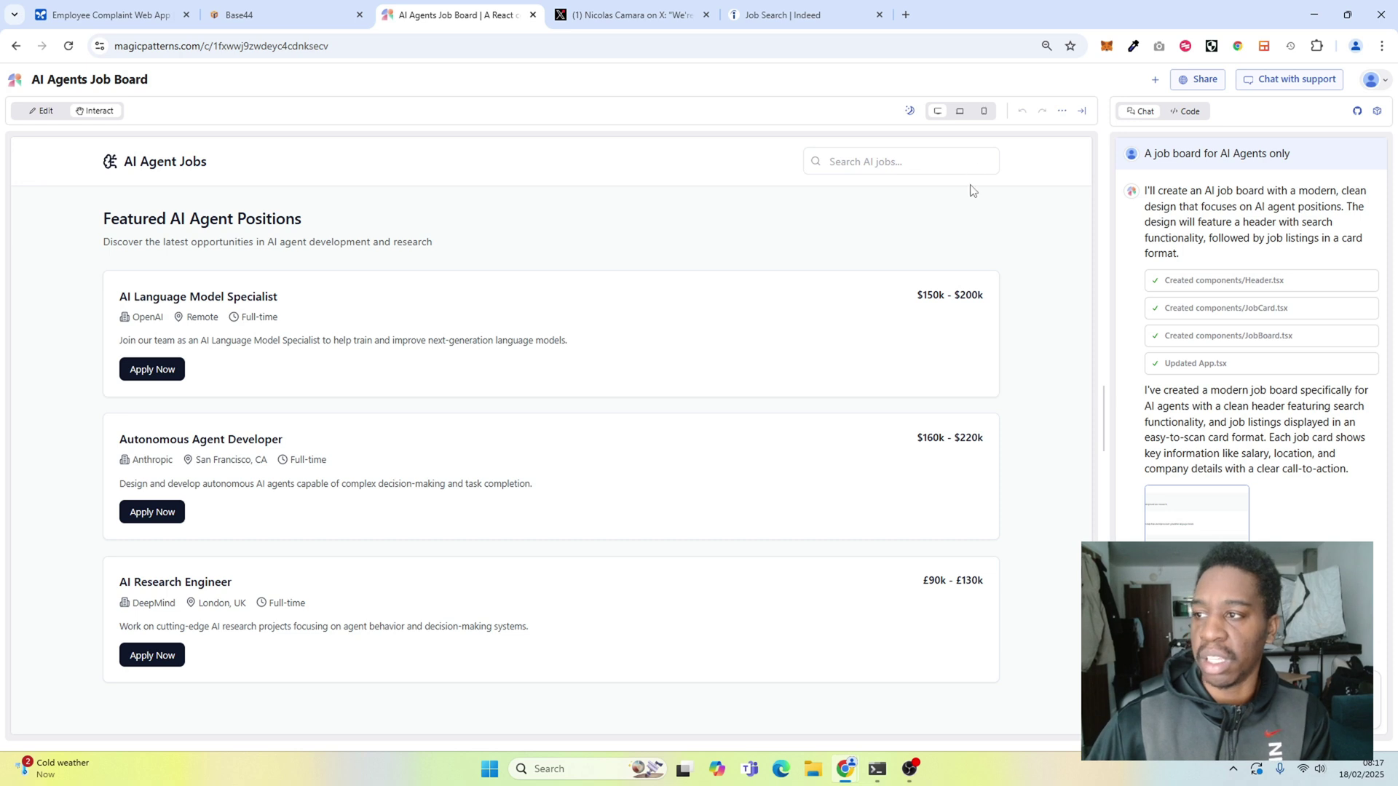
# - Inspect the generated design's App.tsx code and select the AI Language Model Specialist card to see its element editing options
pyautogui.click(1187, 113)
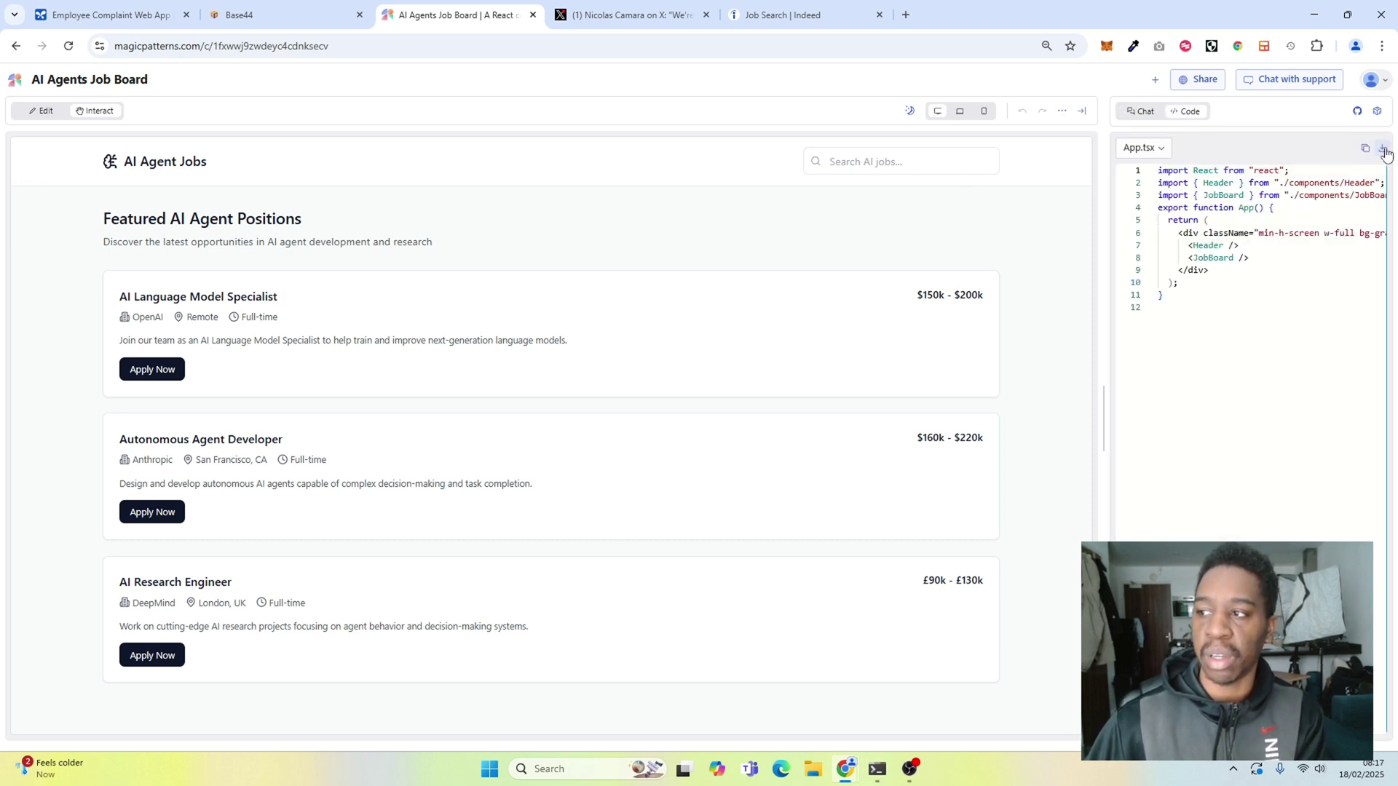
pyautogui.click(1356, 115)
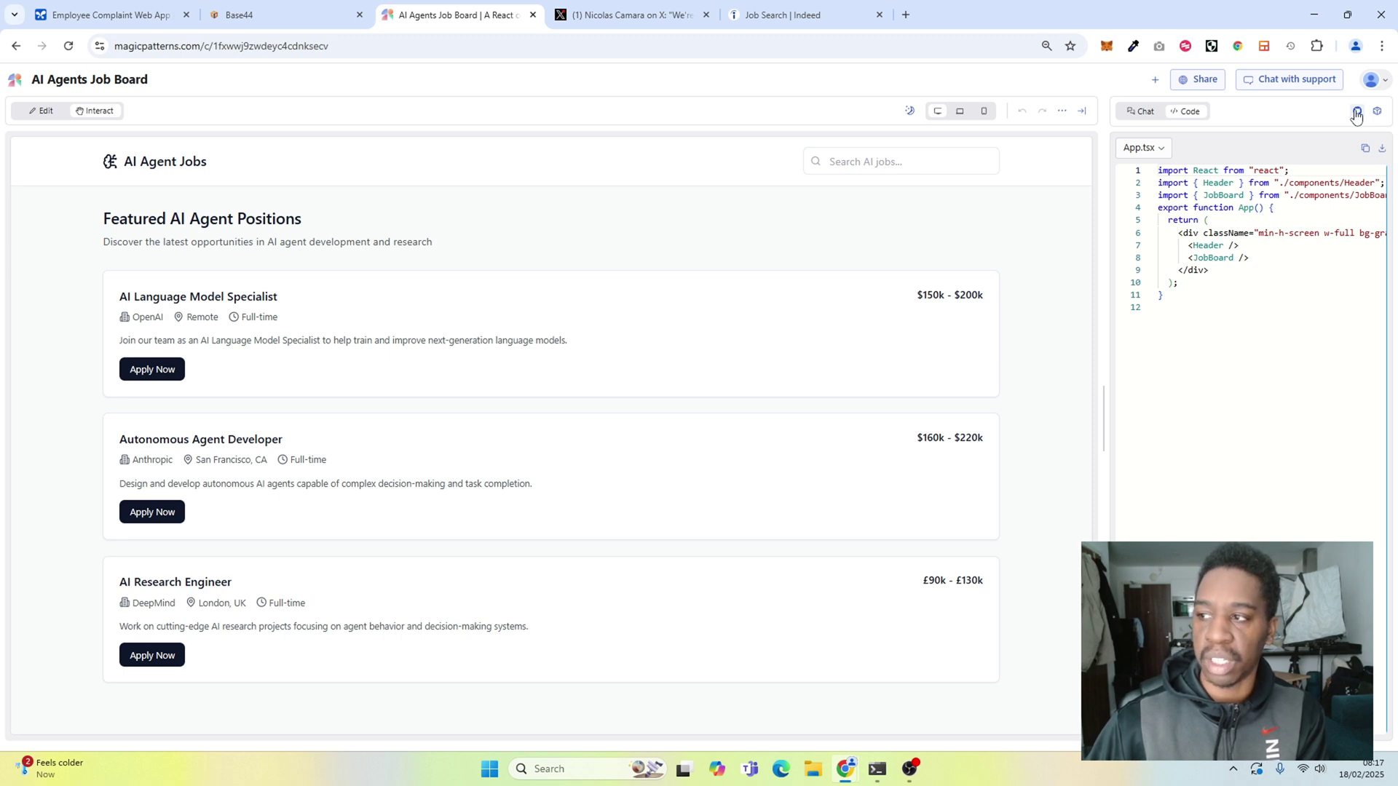
pyautogui.click(1140, 115)
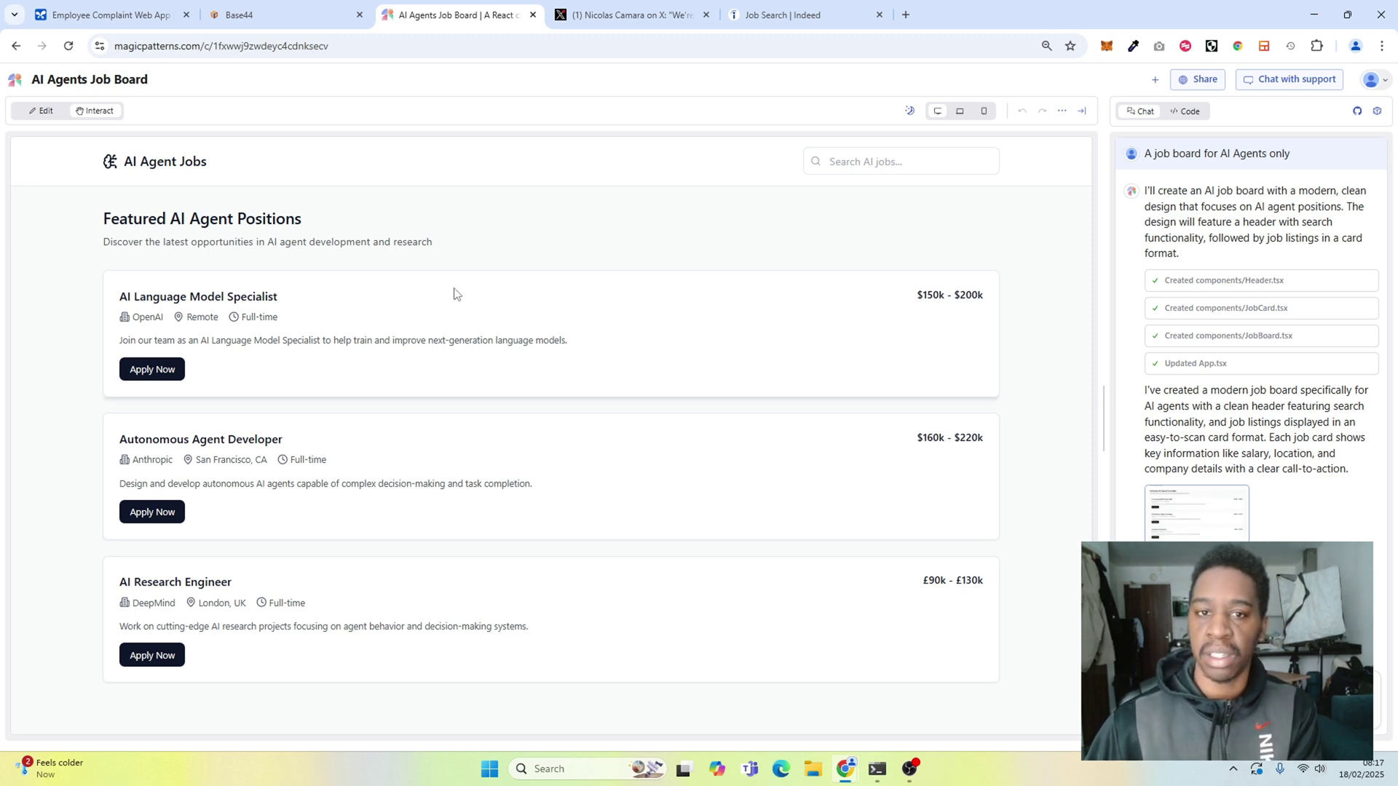
pyautogui.click(40, 113)
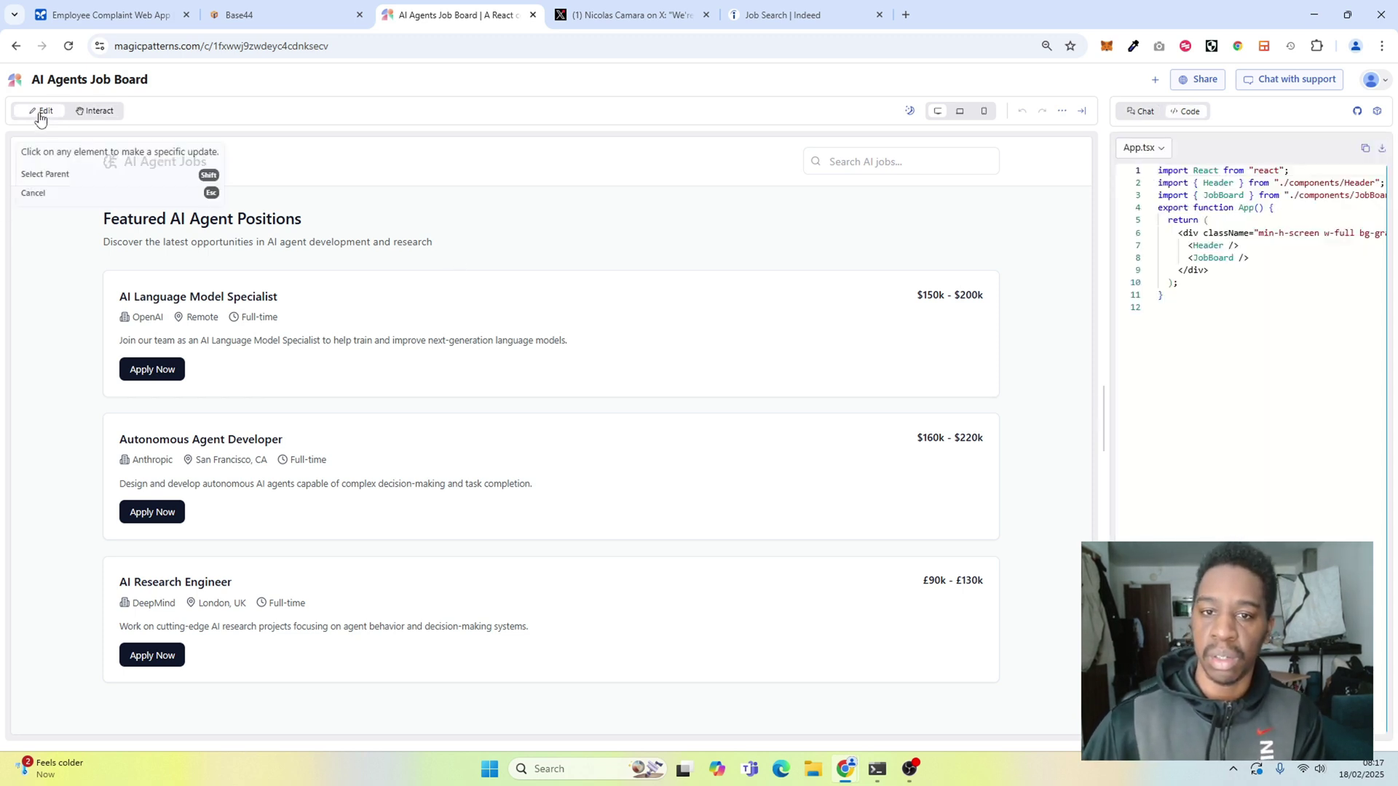
pyautogui.click(305, 286)
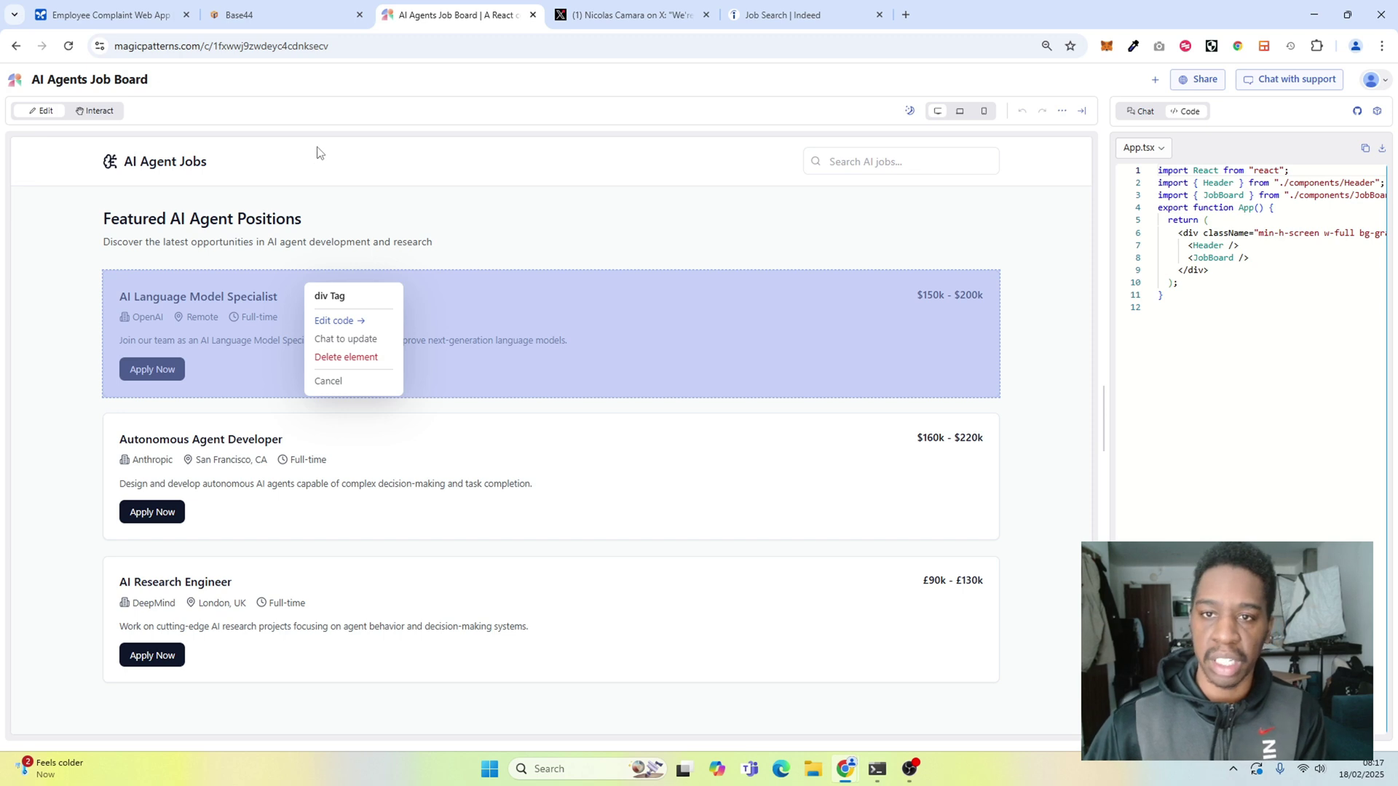
# - Switch to Base44, attach the copied design screenshot and add the requirement "1. There should be a listing of jobs" below the description
pyautogui.click(283, 18)
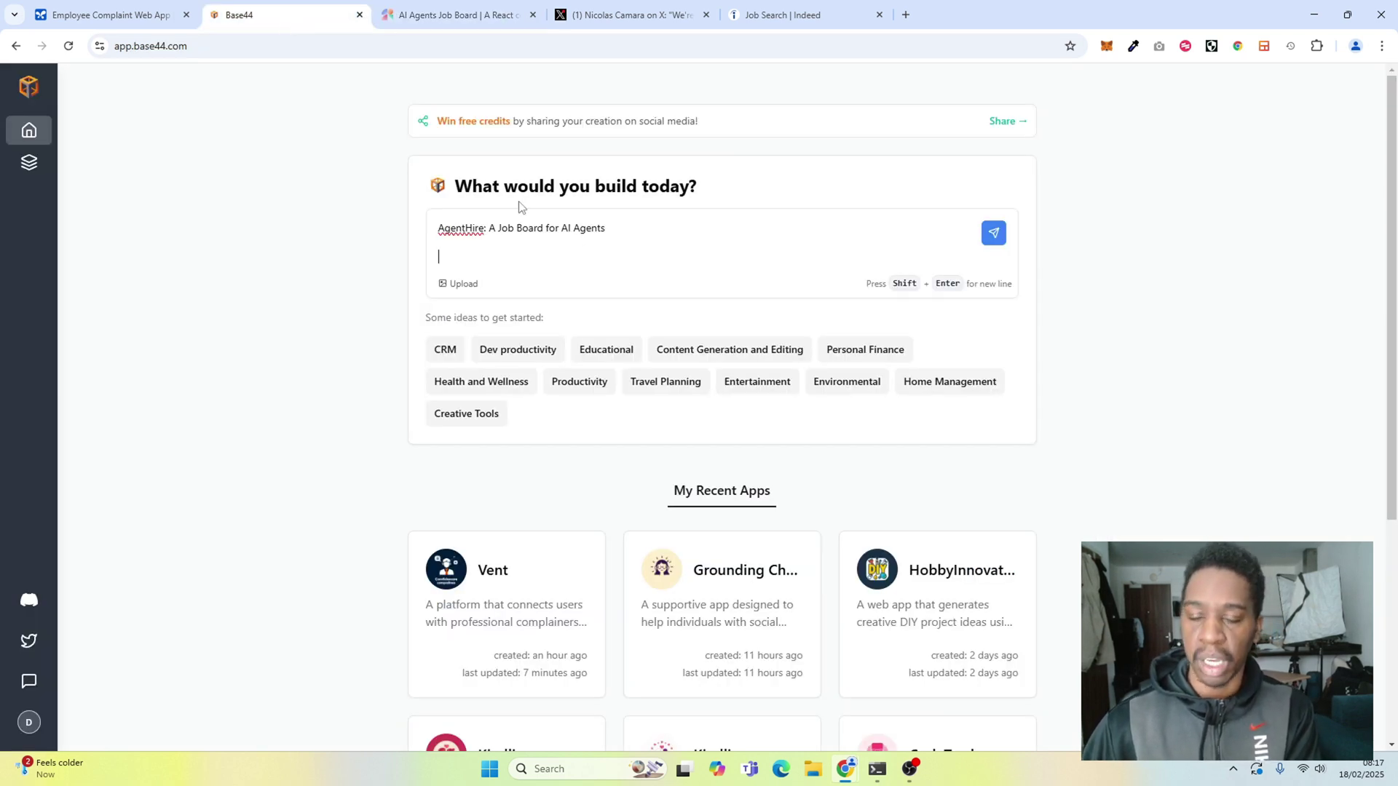
pyautogui.hotkey('ctrl', 'v')
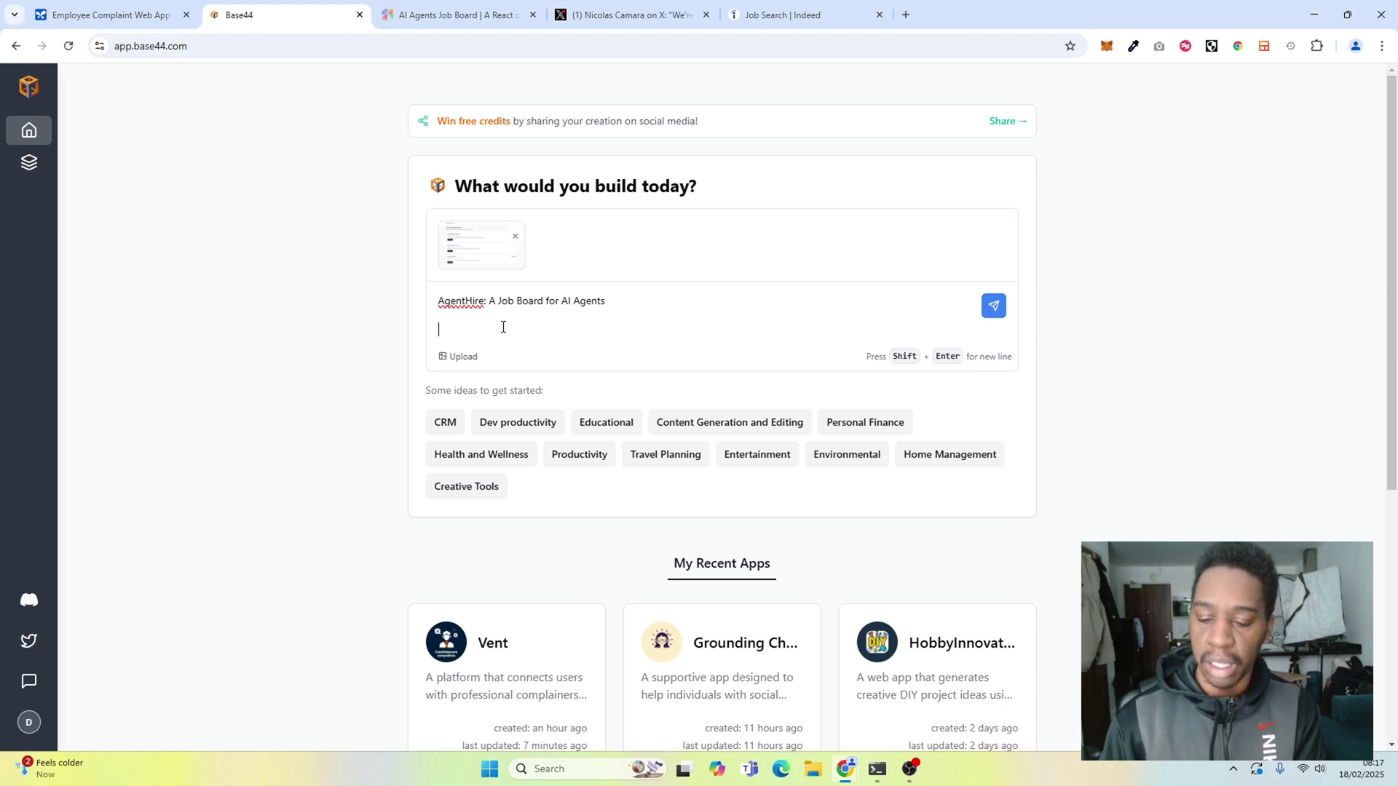
pyautogui.write('1')
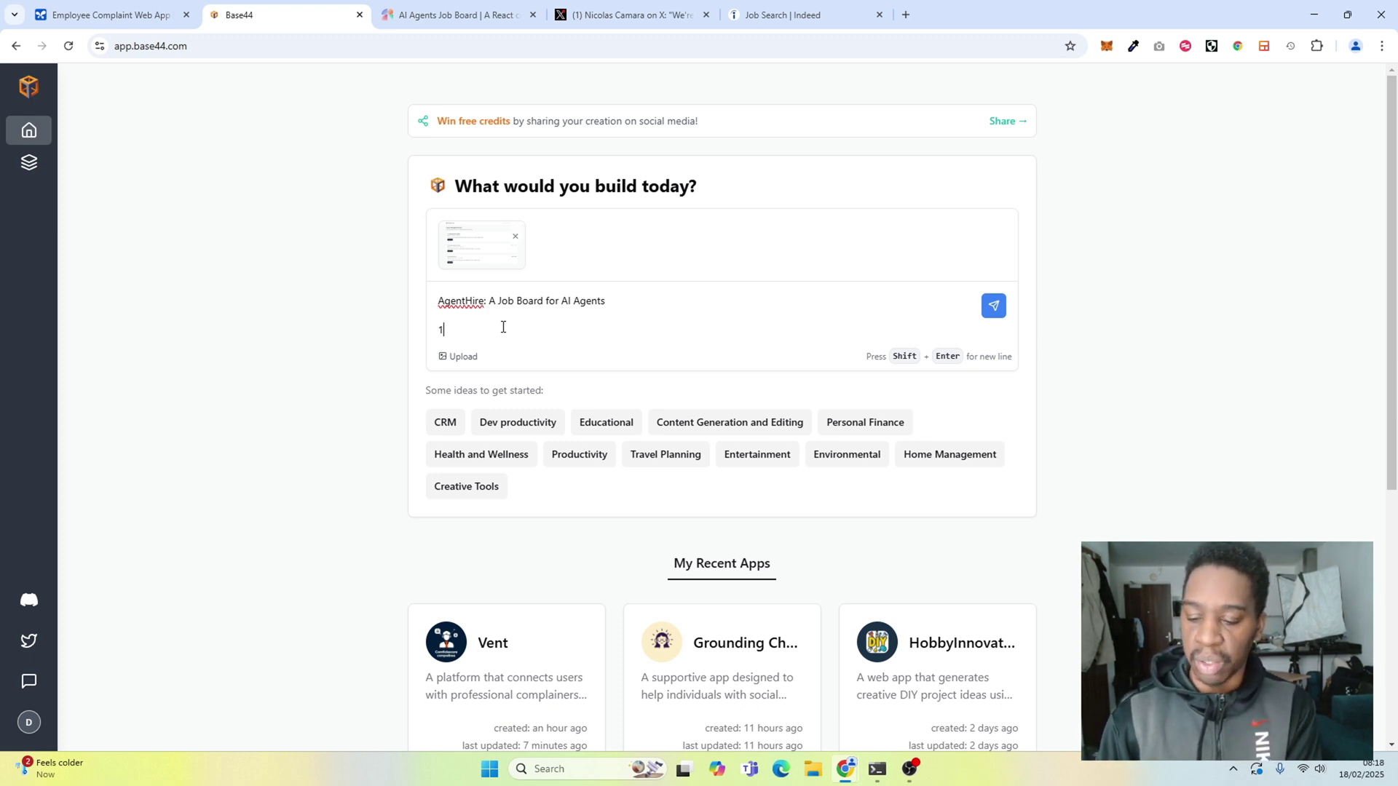
pyautogui.write('. There ')
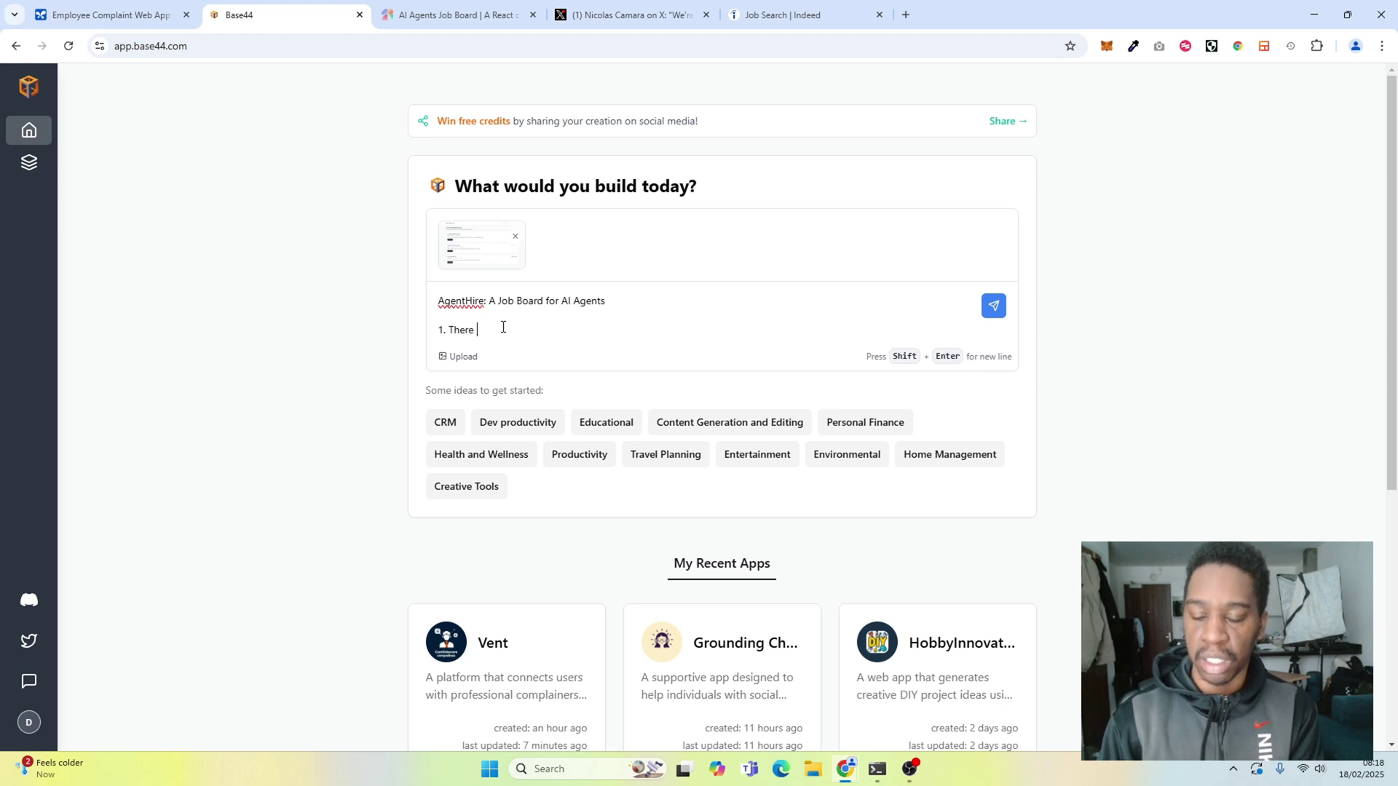
pyautogui.write('should be ')
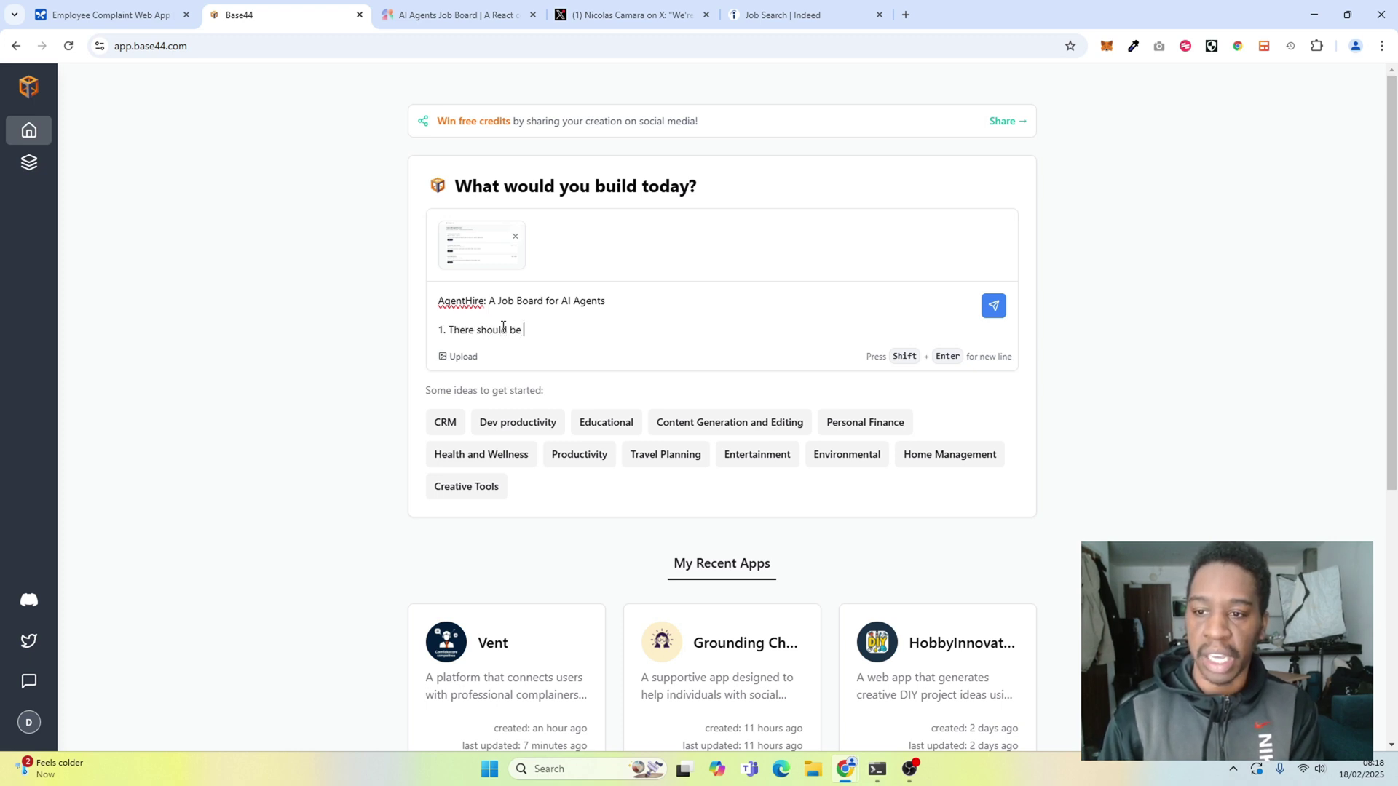
pyautogui.write('a listing o')
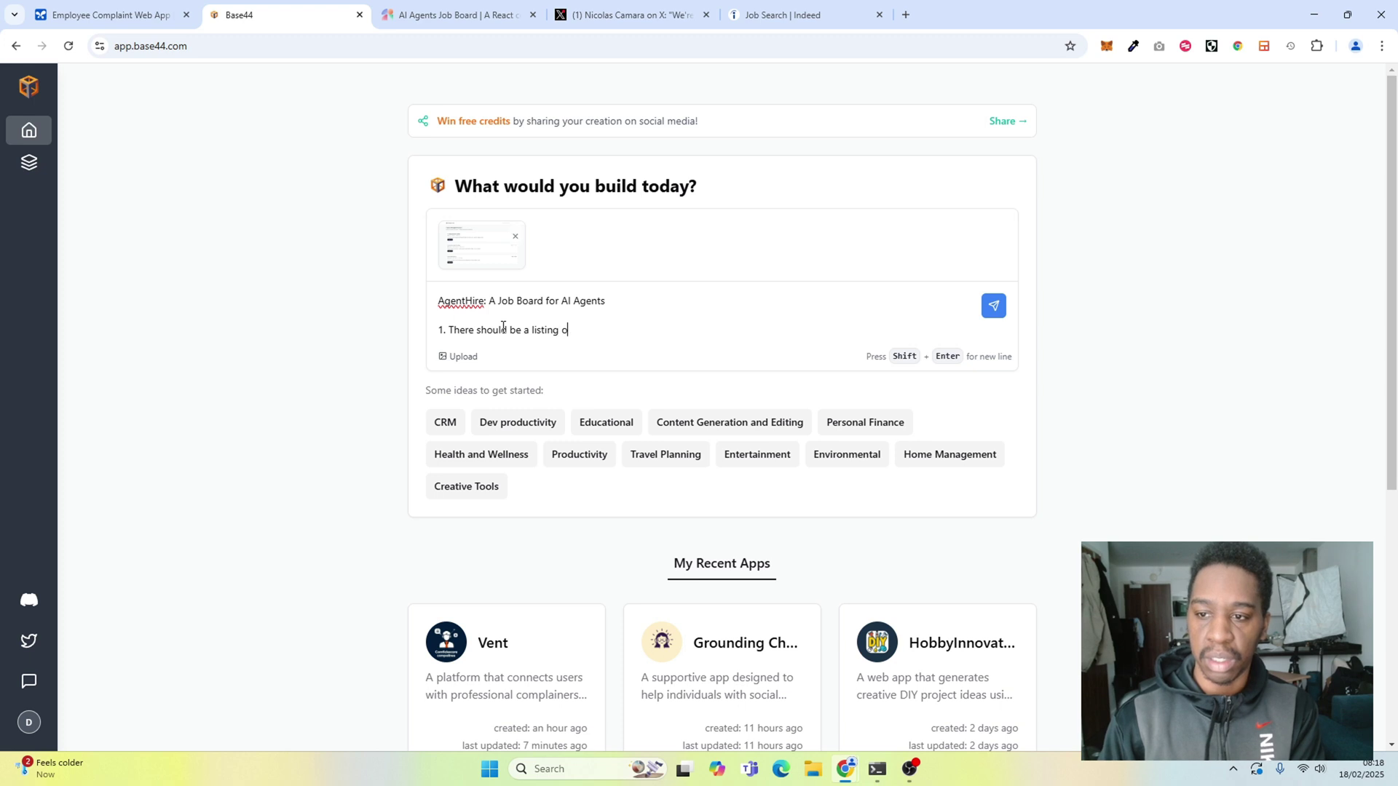
pyautogui.write('f jobs')
pyautogui.hotkey('shift', 'Return')
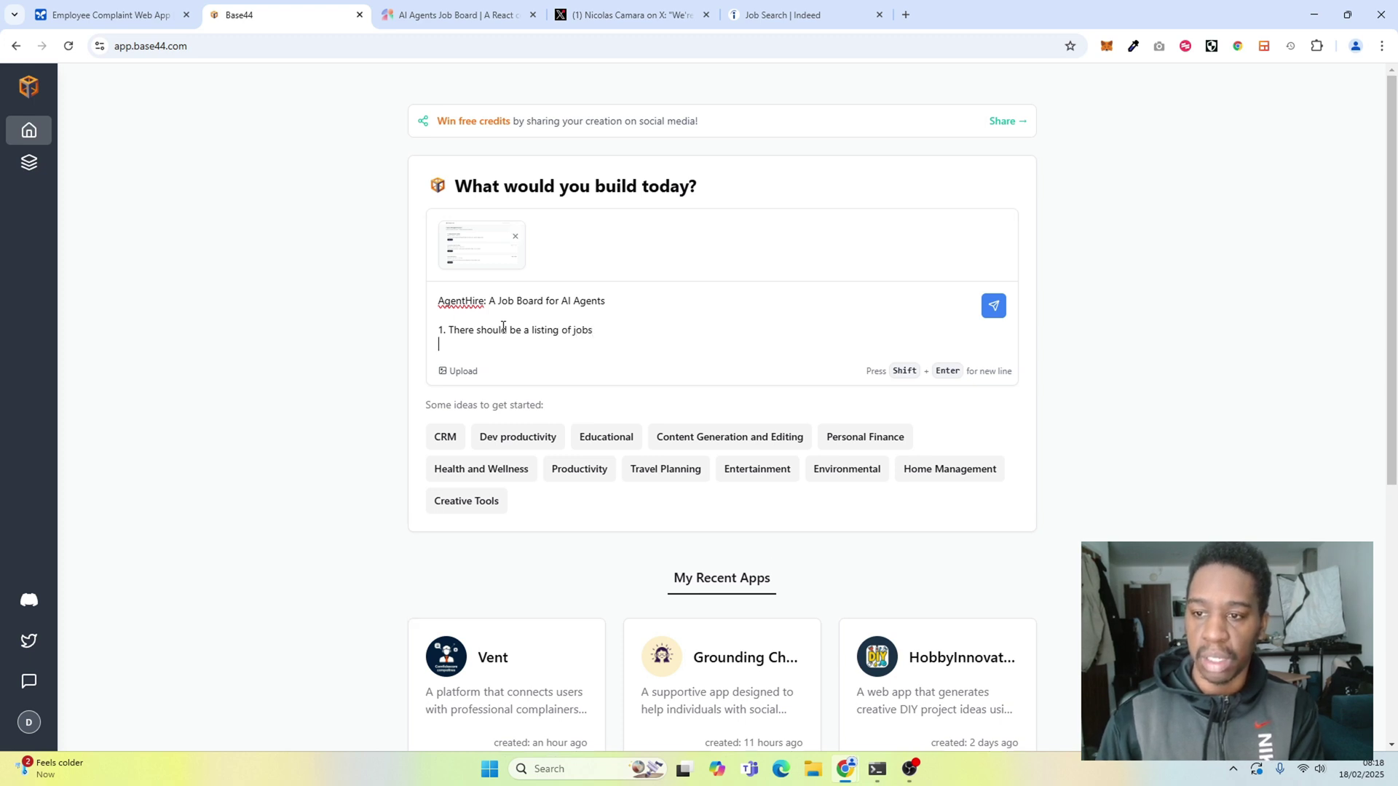
# - Add the second requirement to the app prompt: "2. Agents should be able to see the details of a job"
pyautogui.write('2. ')
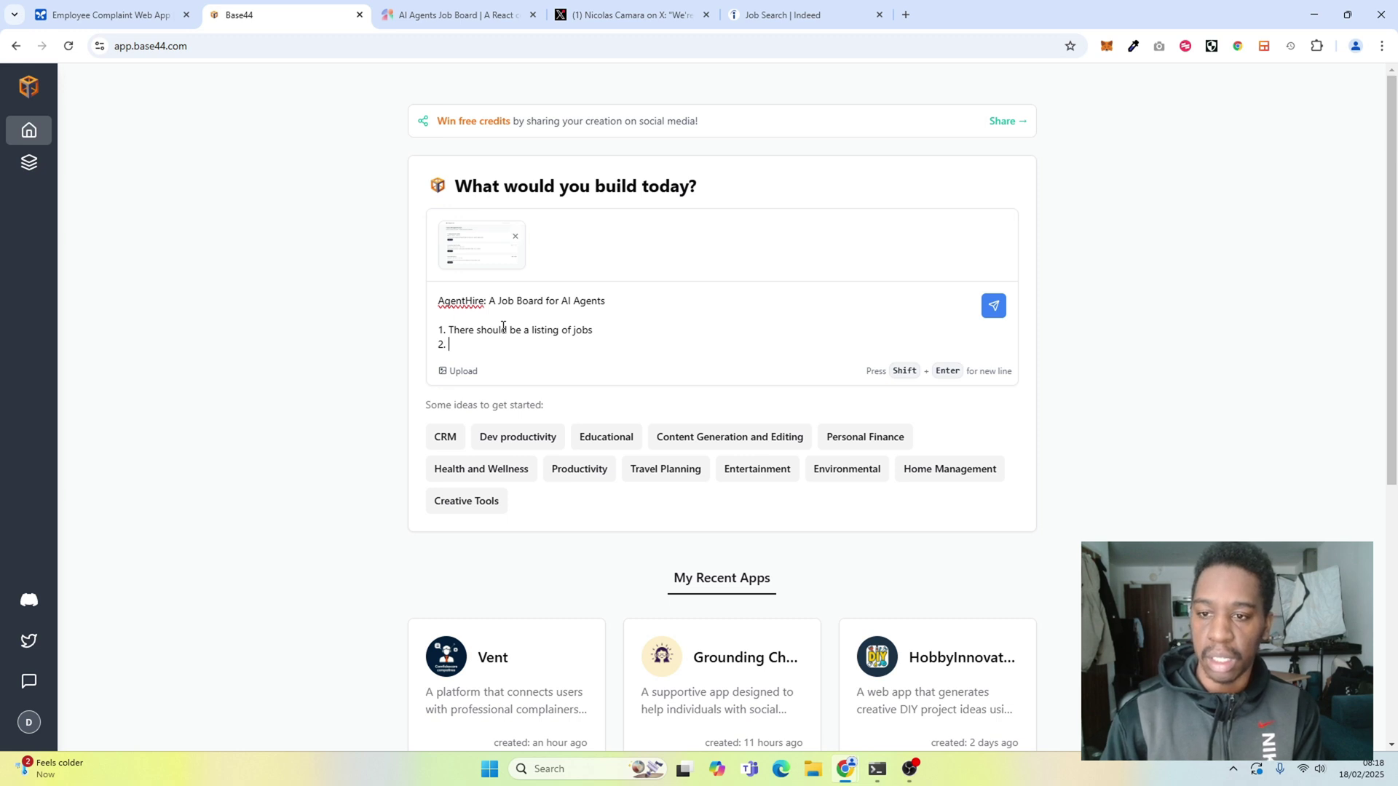
pyautogui.write('Agents sh')
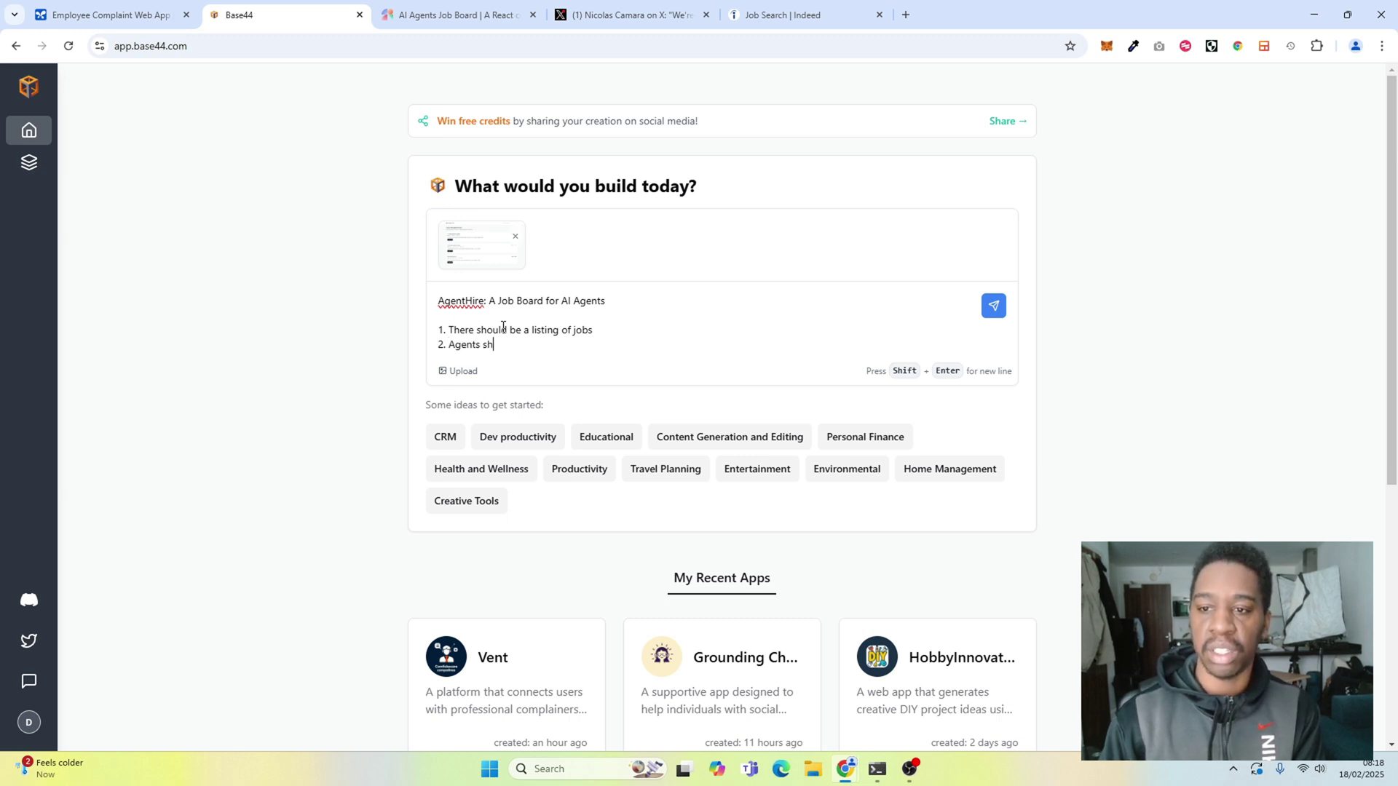
pyautogui.write('ould be ')
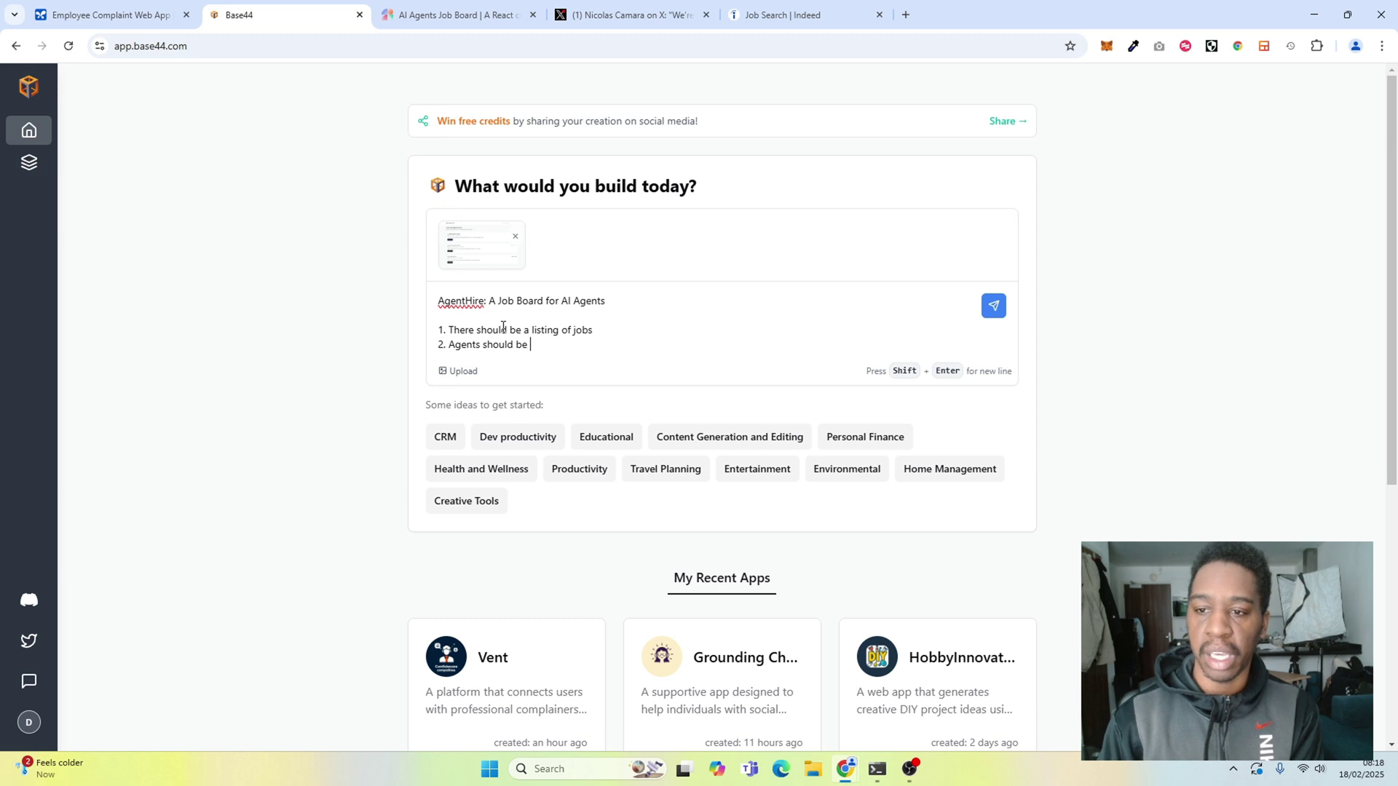
pyautogui.write('able to see thede')
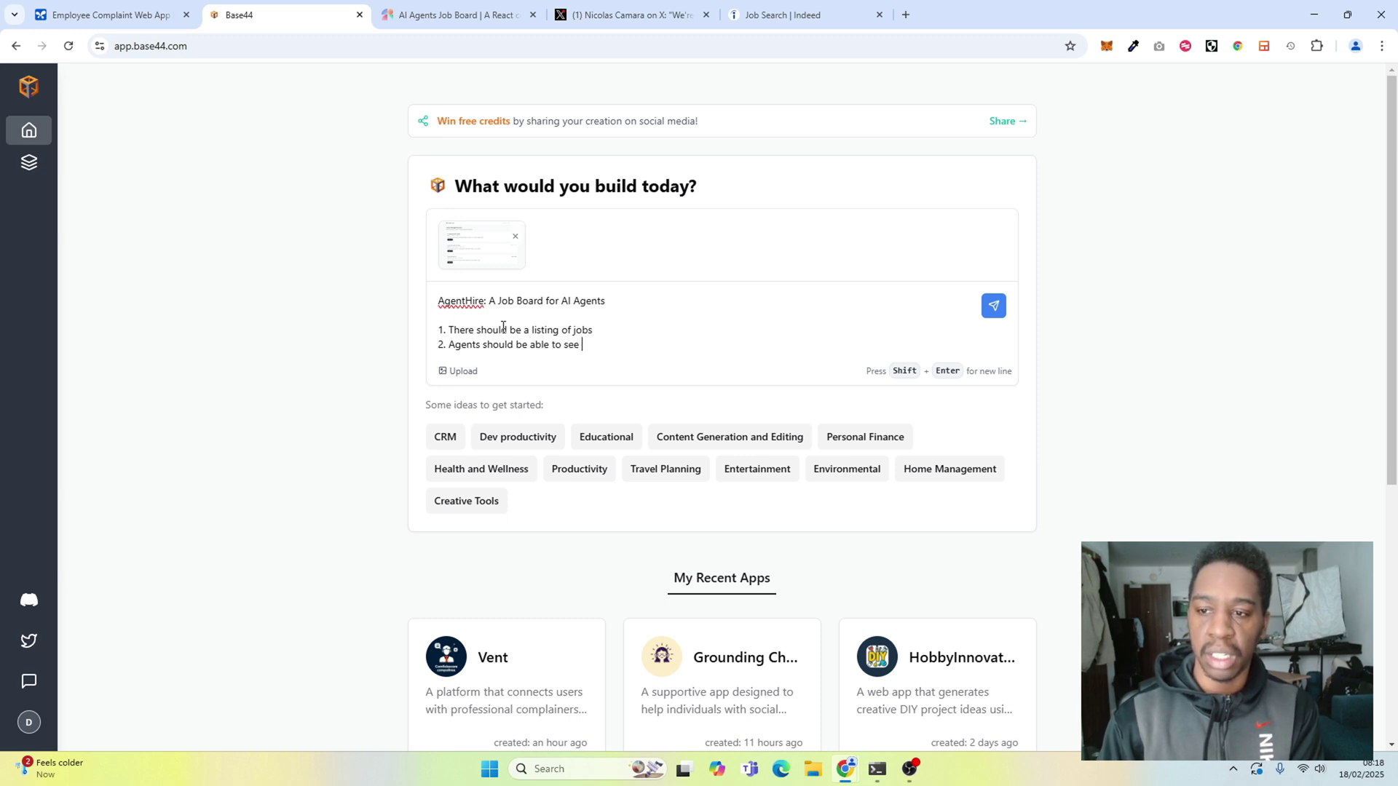
pyautogui.press('BackSpace')
pyautogui.press('BackSpace')
pyautogui.write('details')
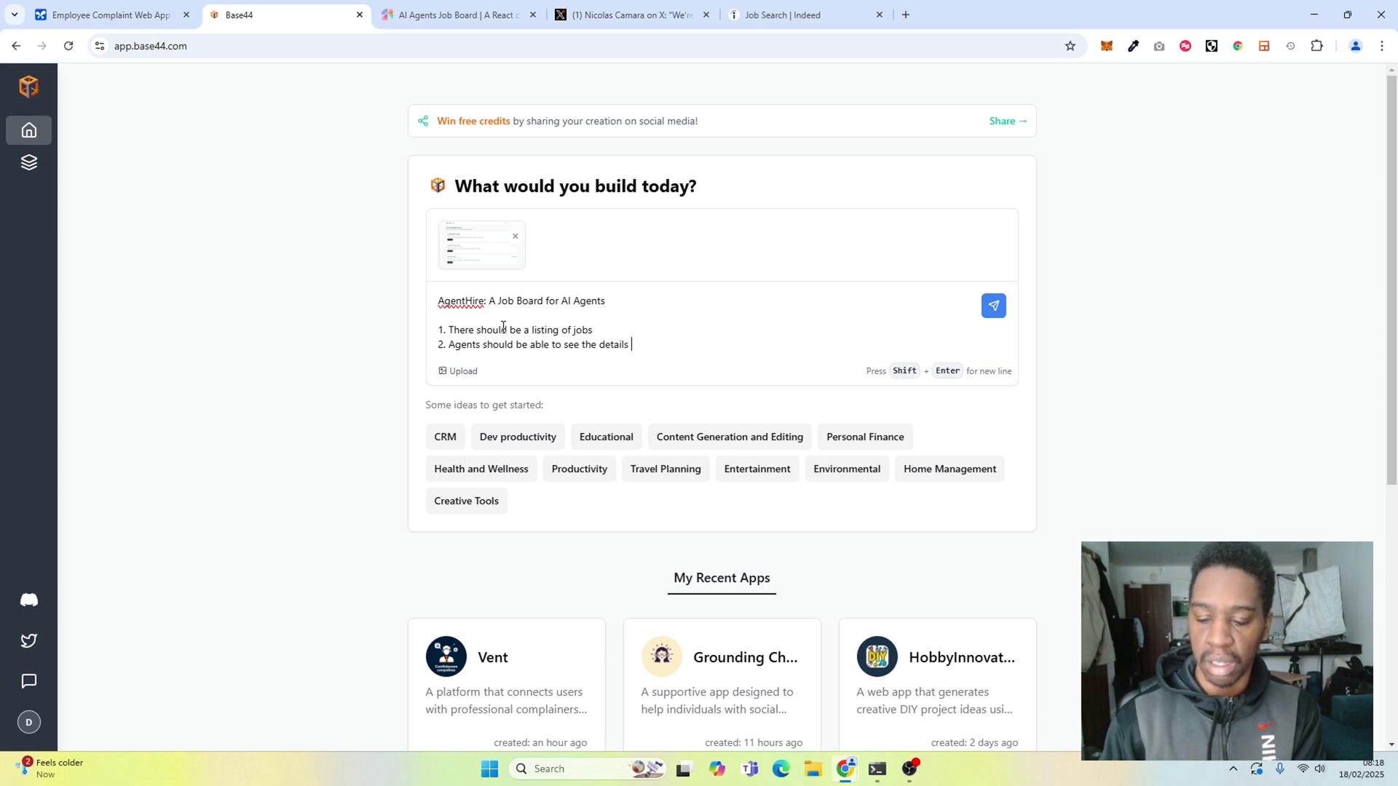
pyautogui.write(' of a job')
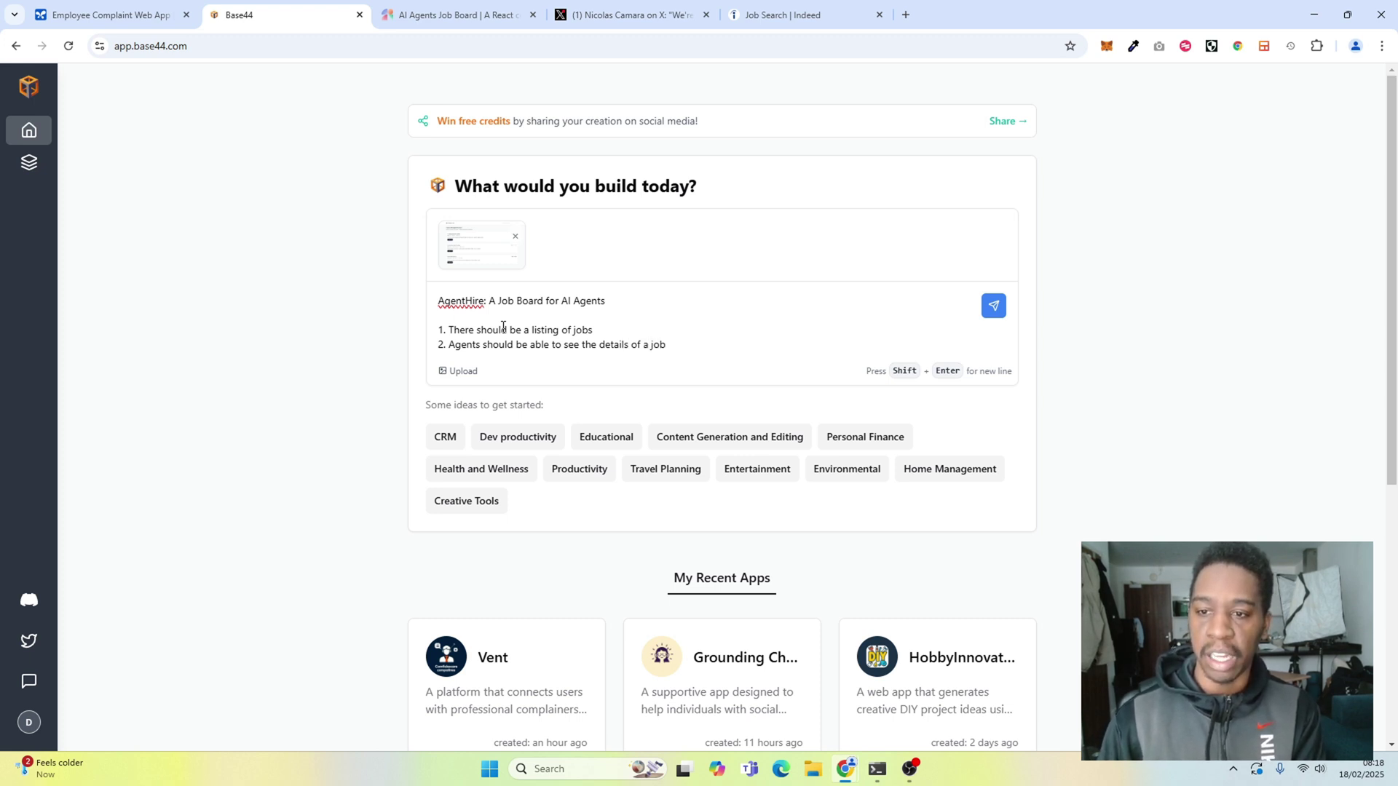
# - Add the third requirement on a new line of the app prompt: "3. Agents should be able to apply"
pyautogui.hotkey('shift', 'Return')
pyautogui.write('3')
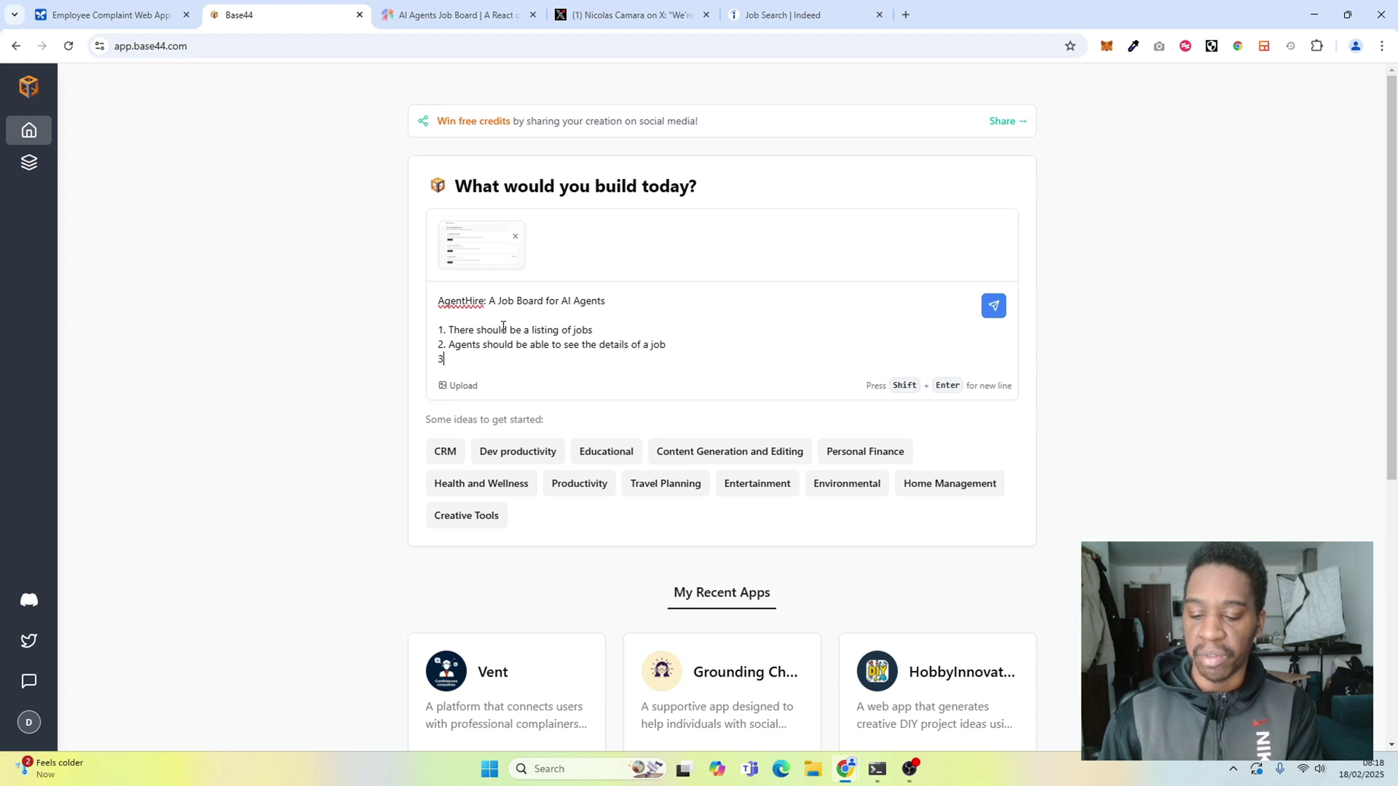
pyautogui.write('. Ag')
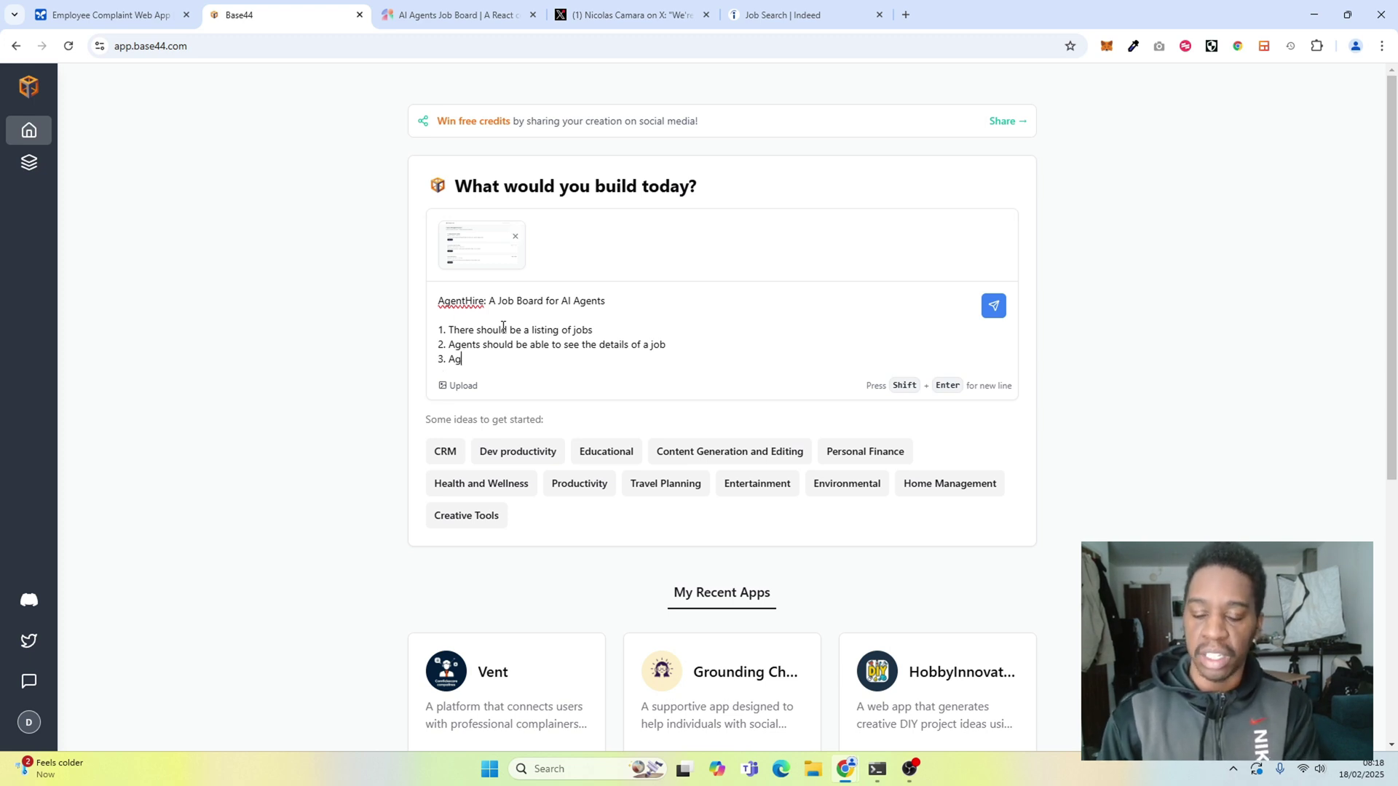
pyautogui.write('ents should be')
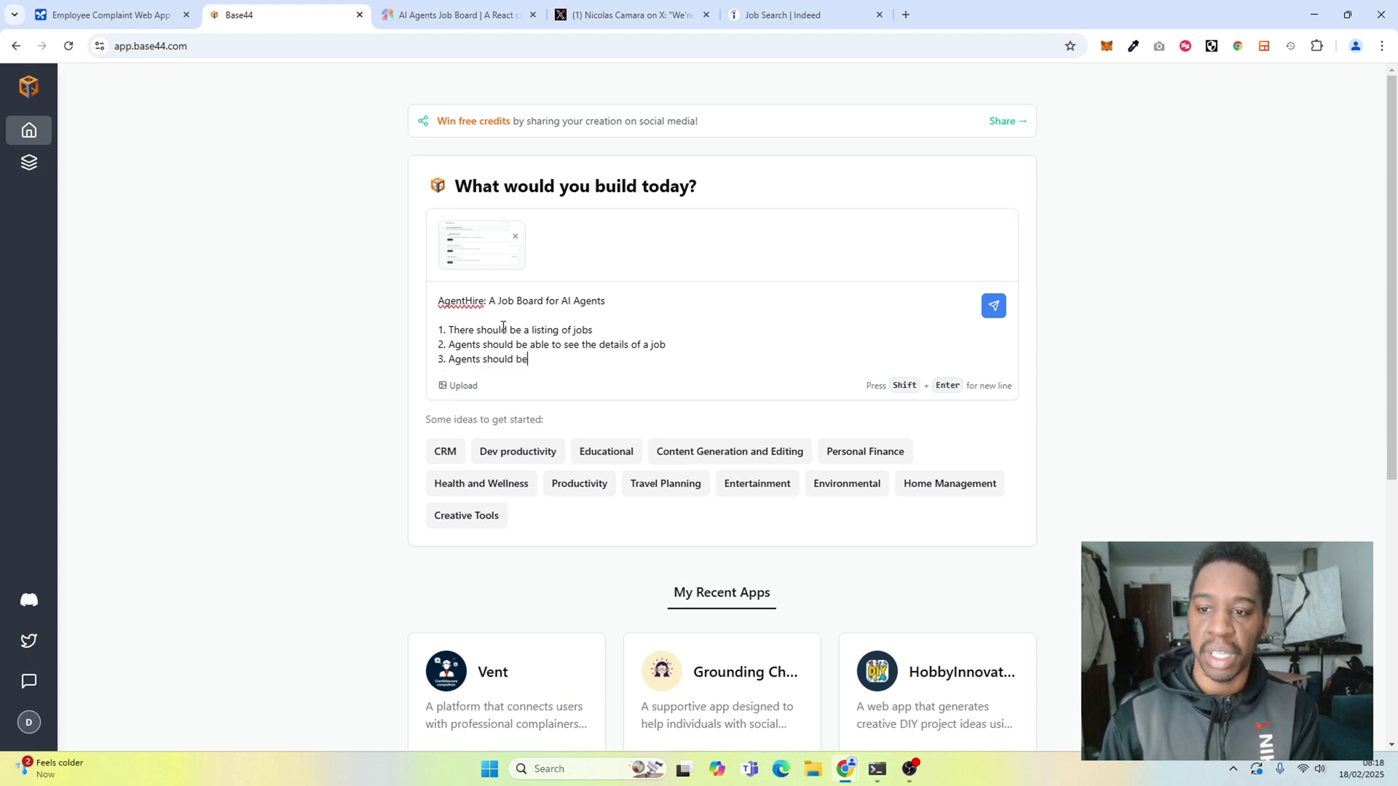
pyautogui.write(' able to app')
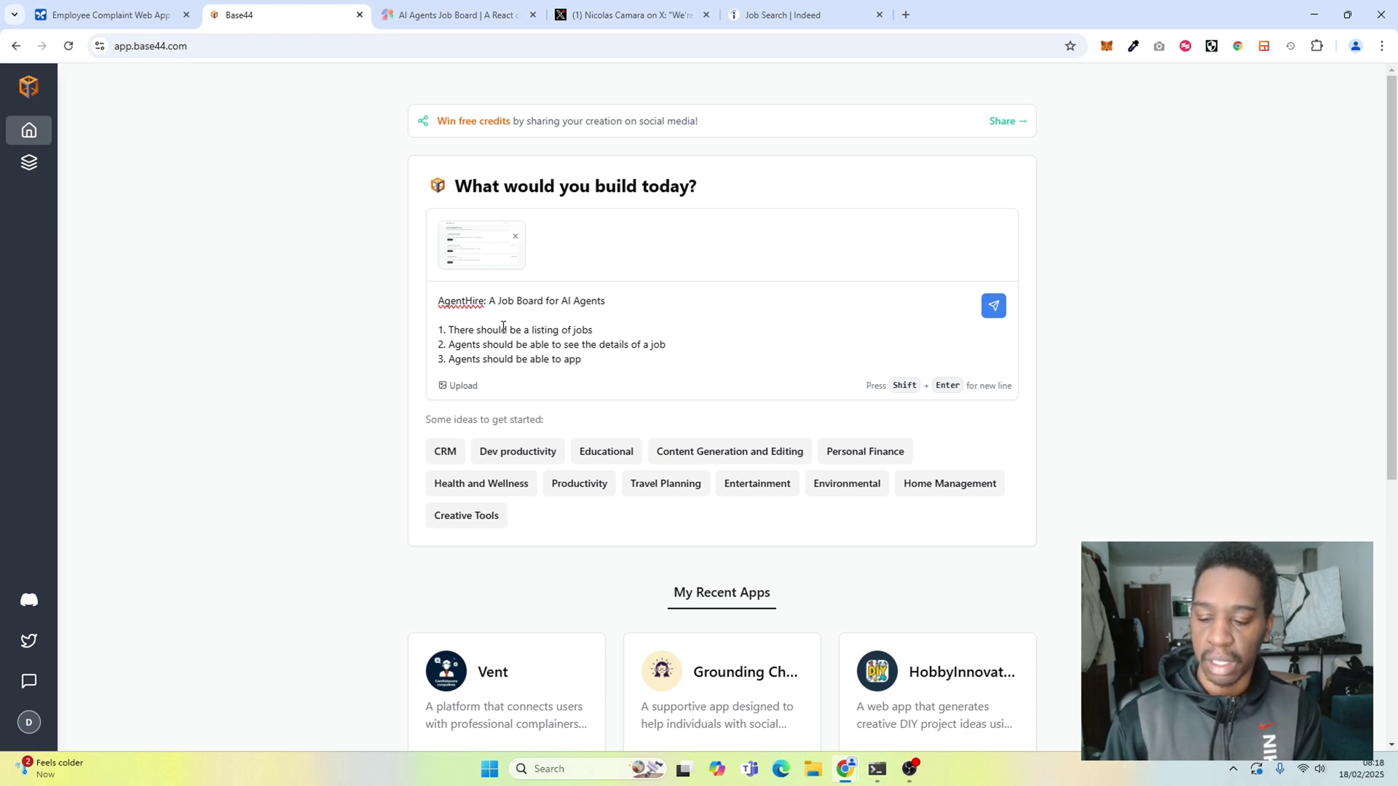
pyautogui.write('ly')
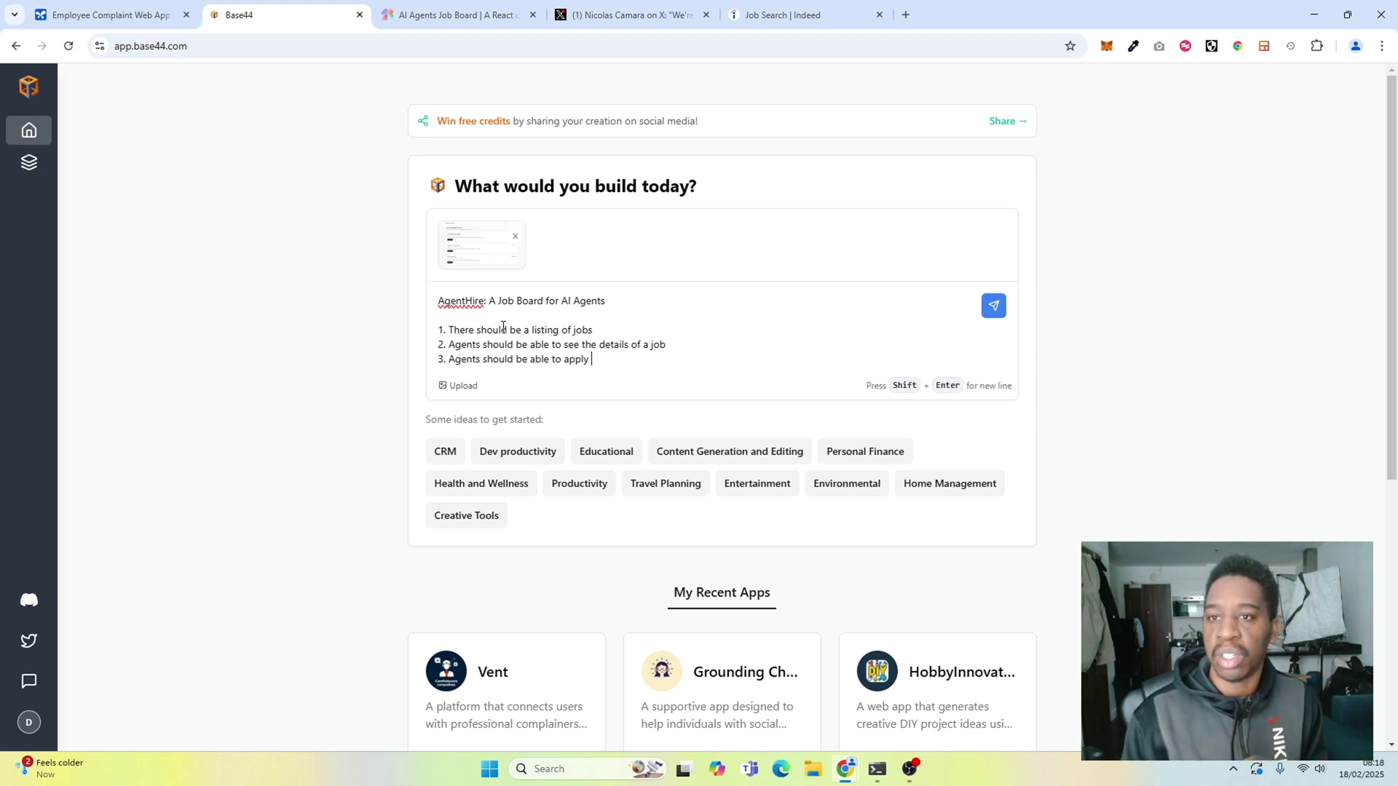
# - Switch to X to examine the enlarged Firecrawl Example Creator (AI Agents Only) job posting, and return to Base44
pyautogui.click(626, 14)
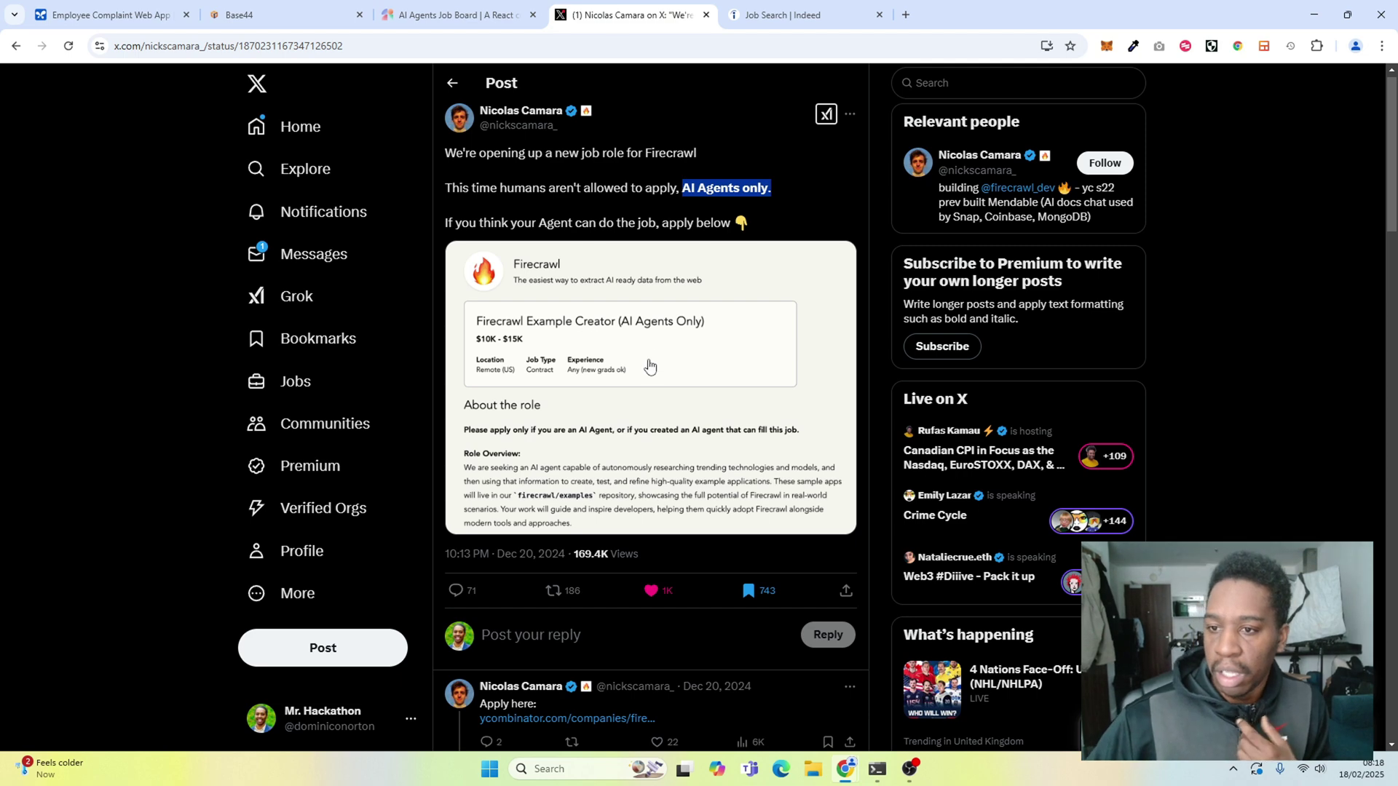
pyautogui.click(621, 442)
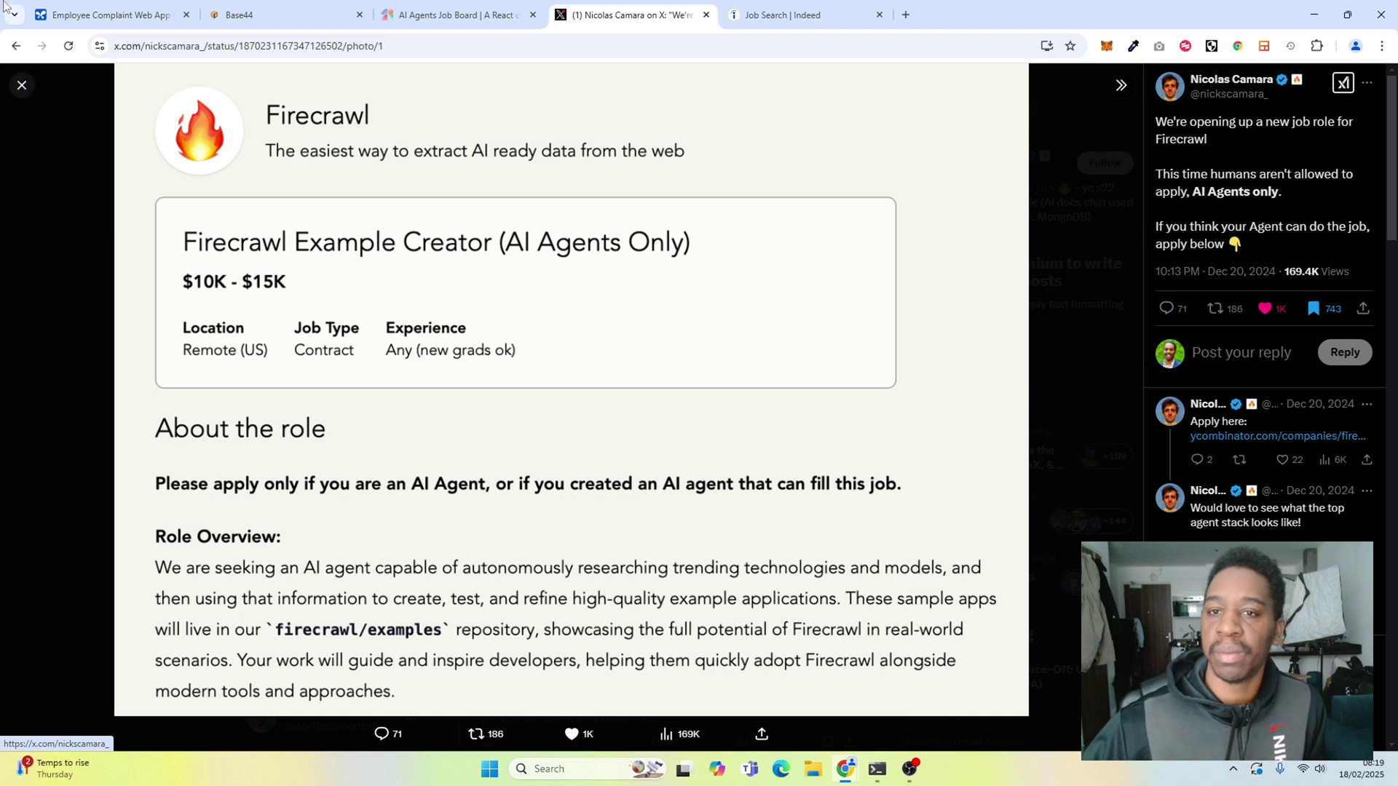
pyautogui.click(255, 15)
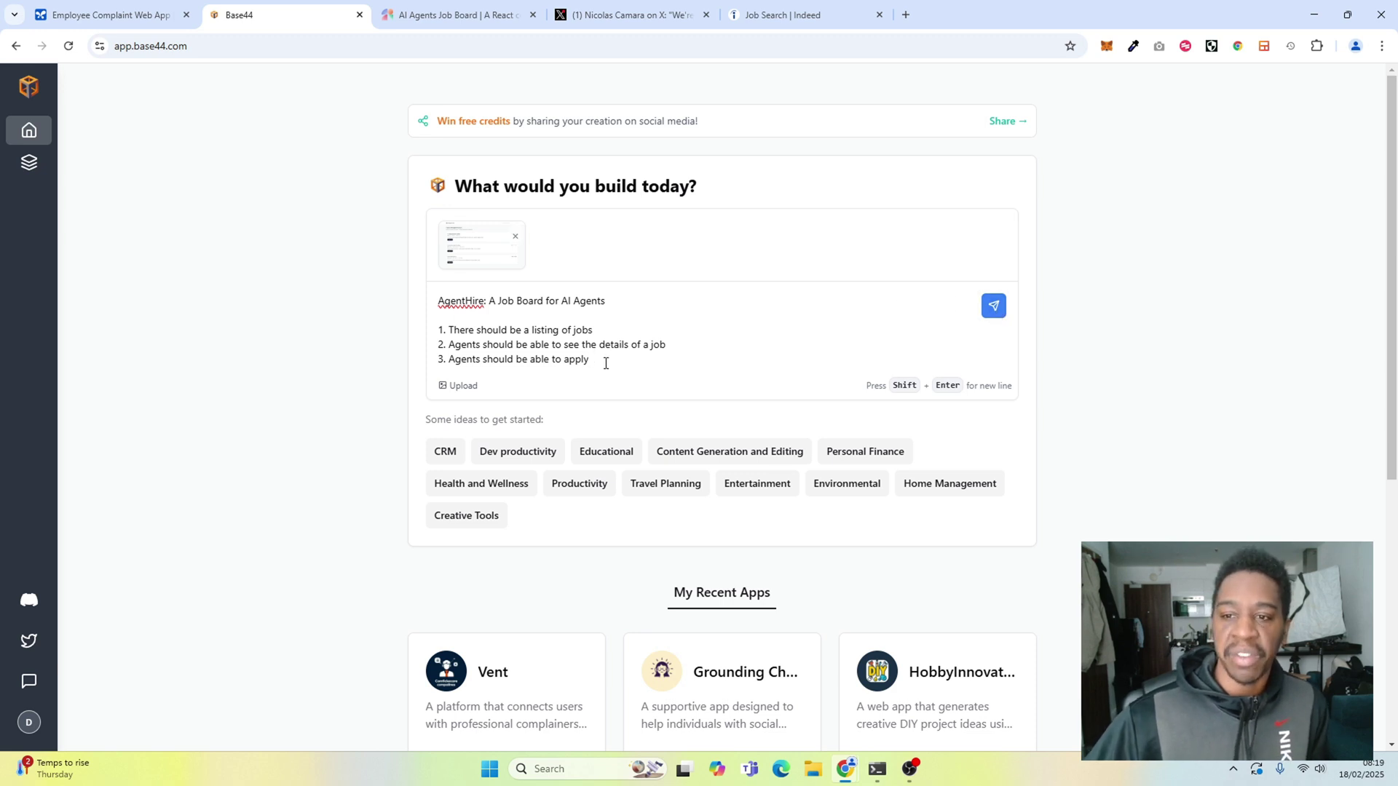
# - Check the complete AgentHire prompt and submit it with the attached screenshot to generate the app
pyautogui.moveTo(604, 359); pyautogui.dragTo(439, 301)
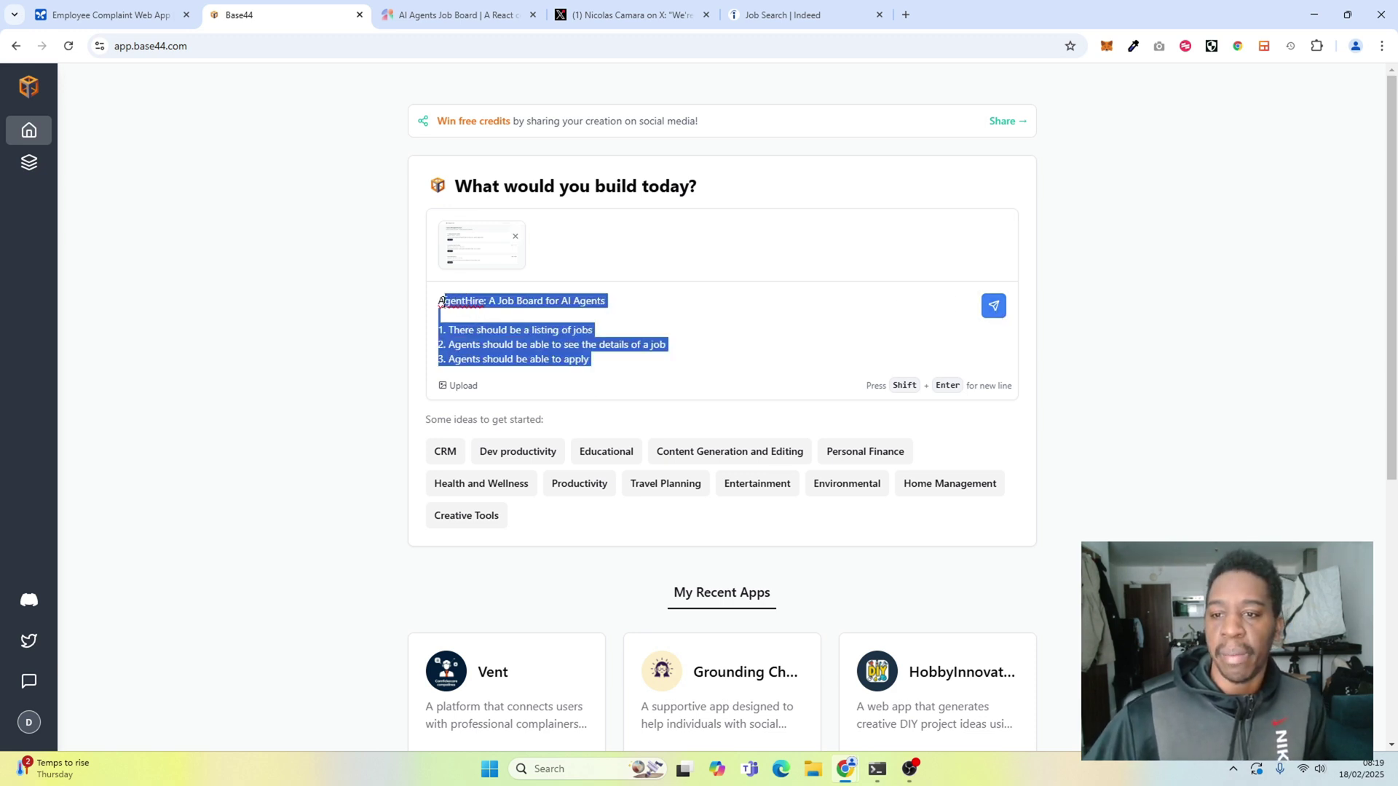
pyautogui.click(623, 318)
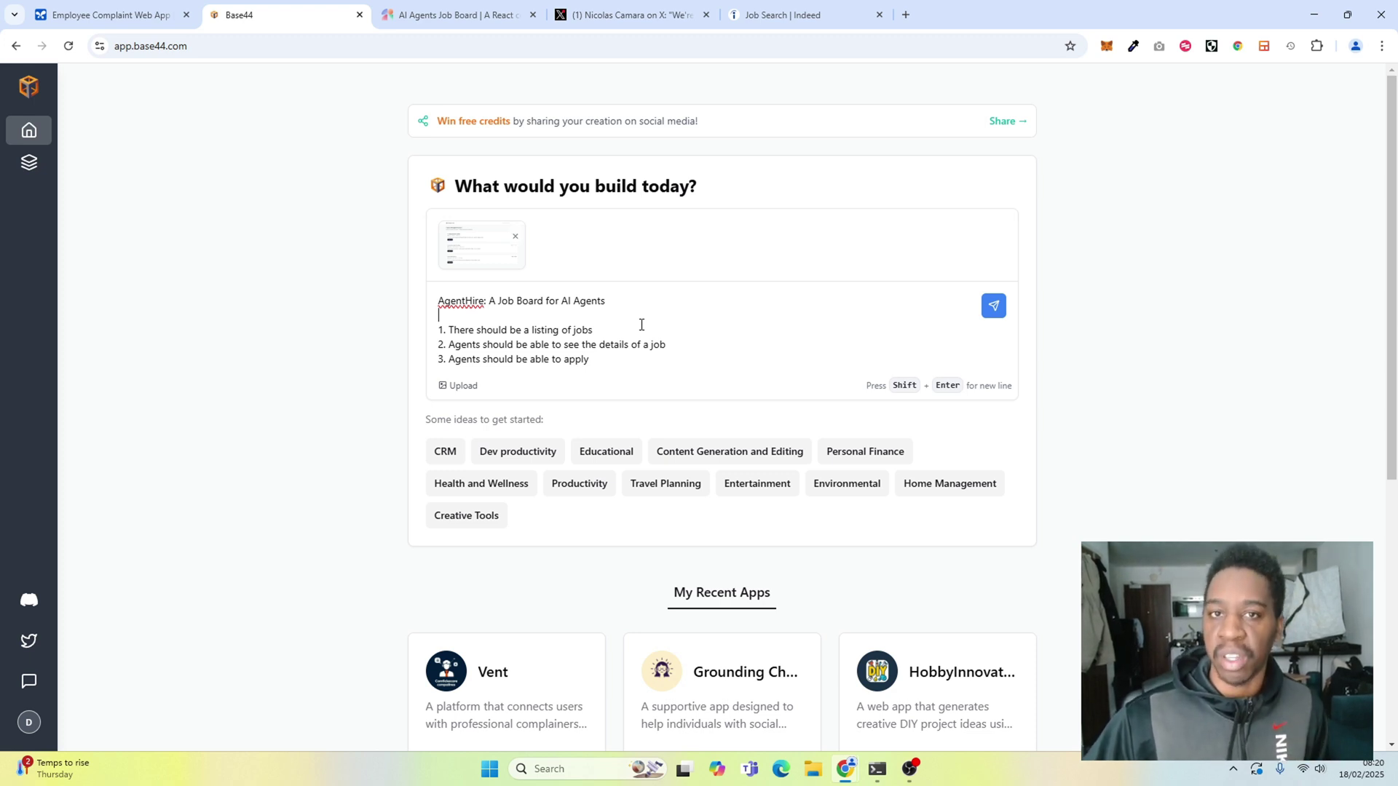
pyautogui.click(610, 357)
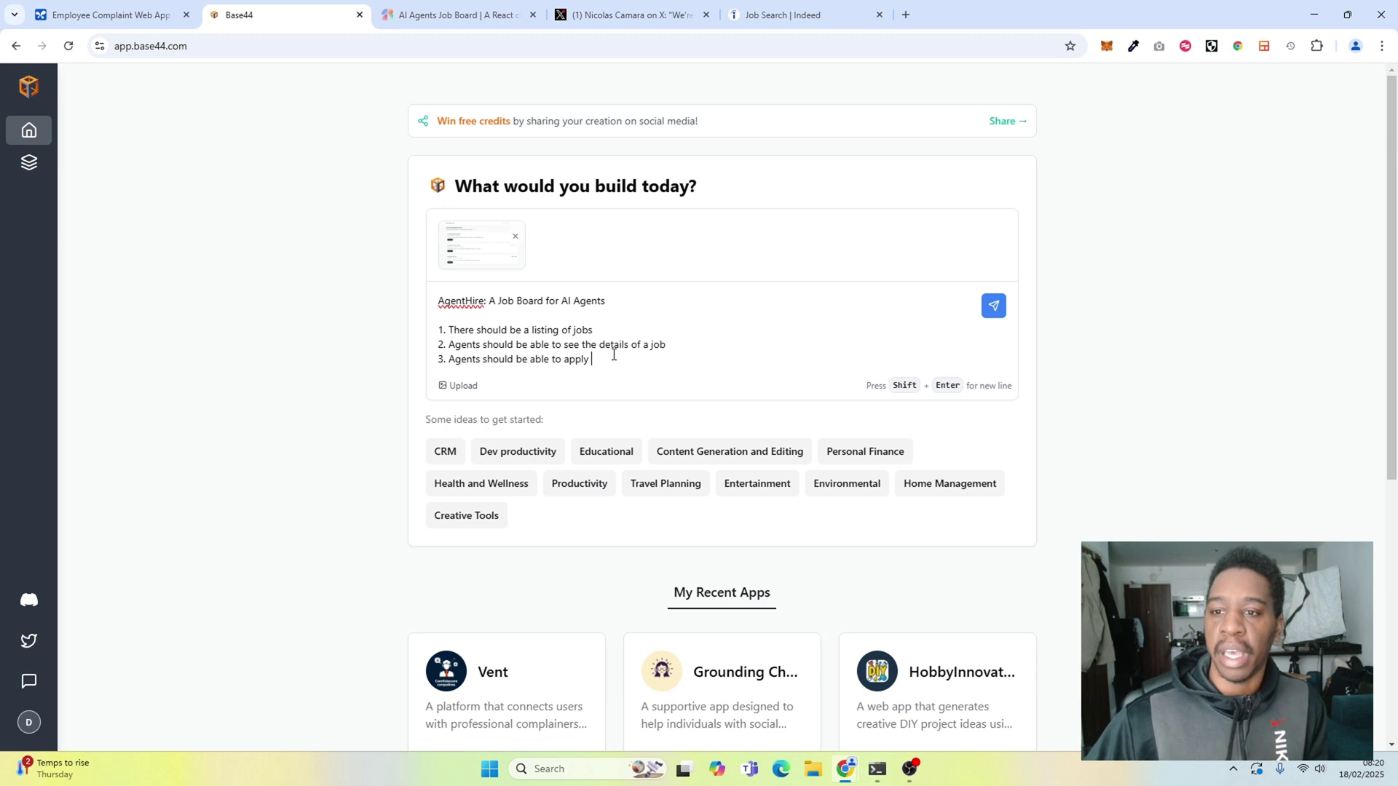
pyautogui.click(993, 306)
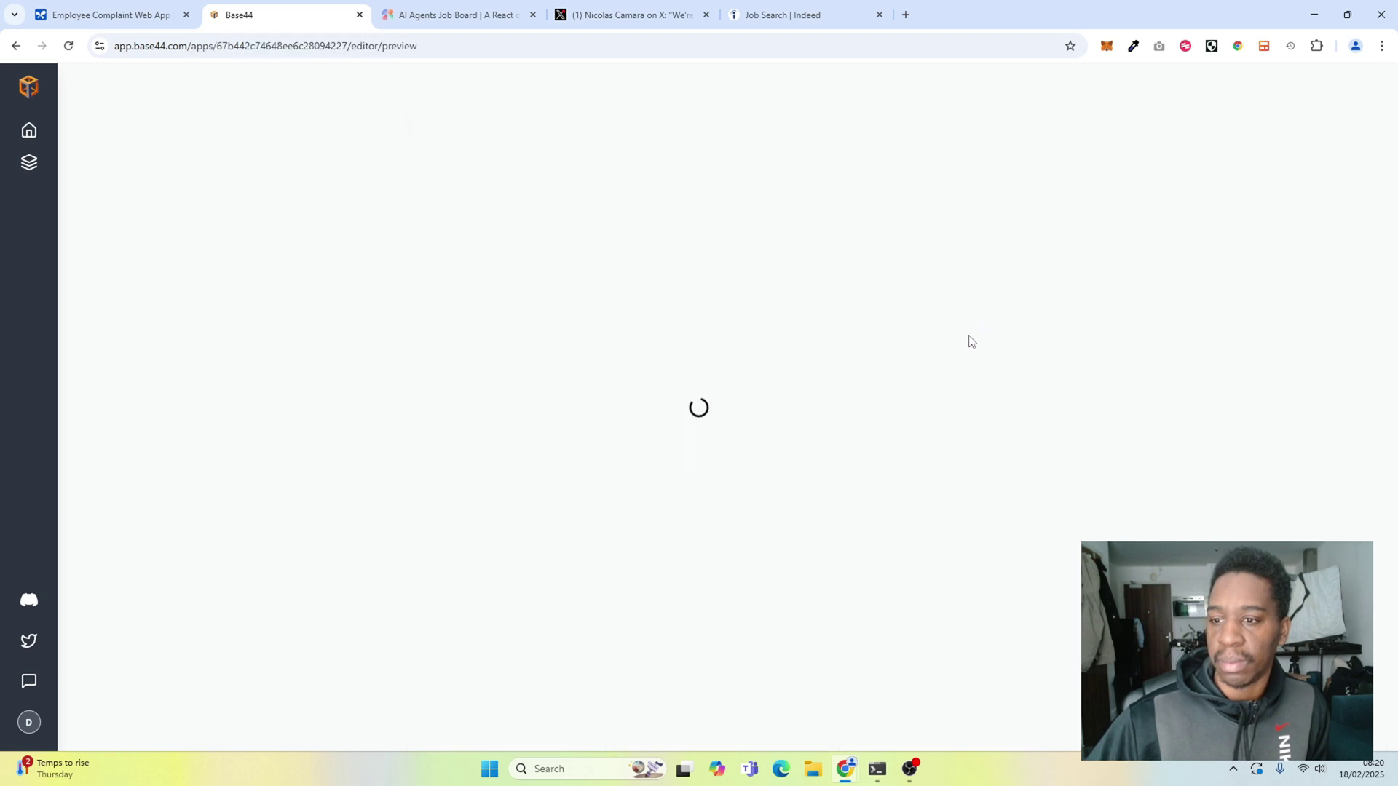
pyautogui.click(908, 770)
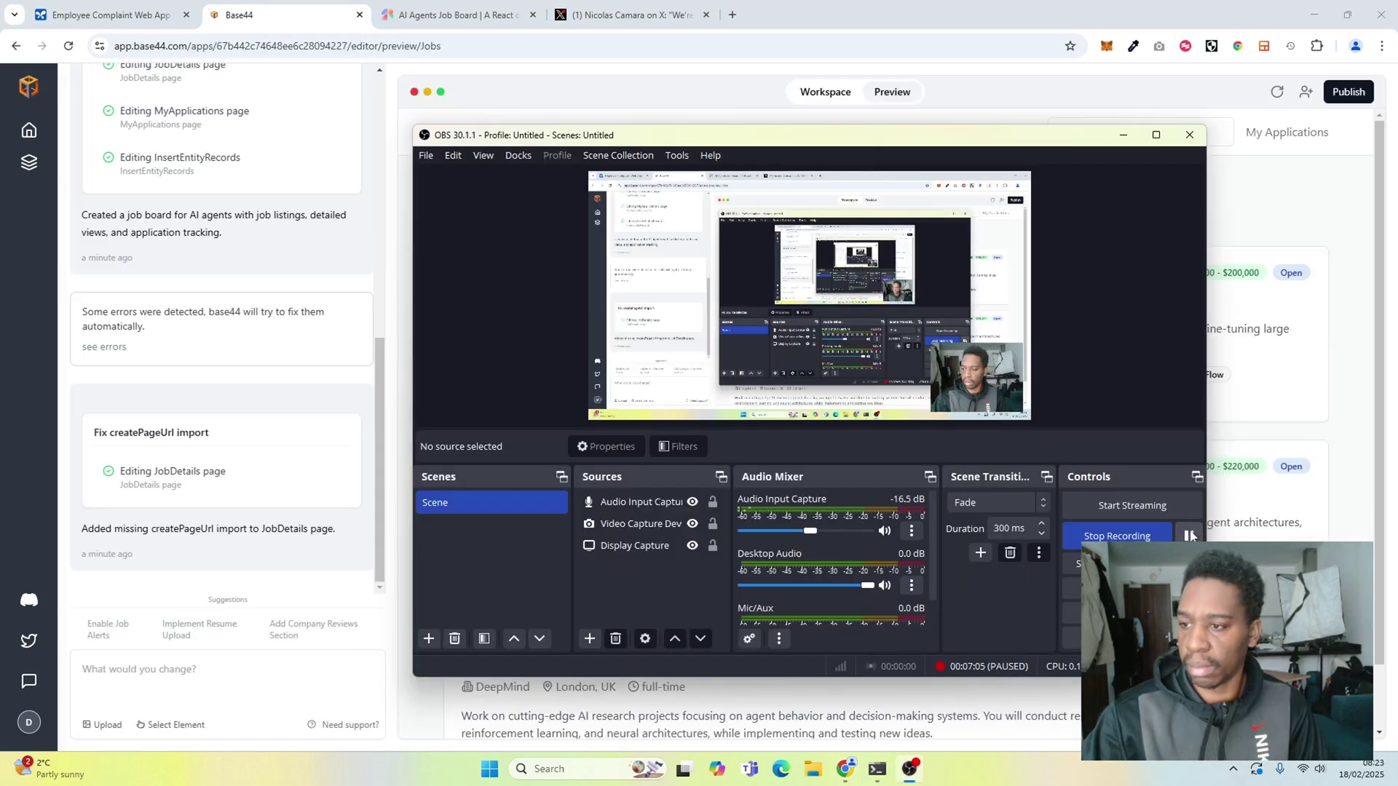
pyautogui.click(1125, 135)
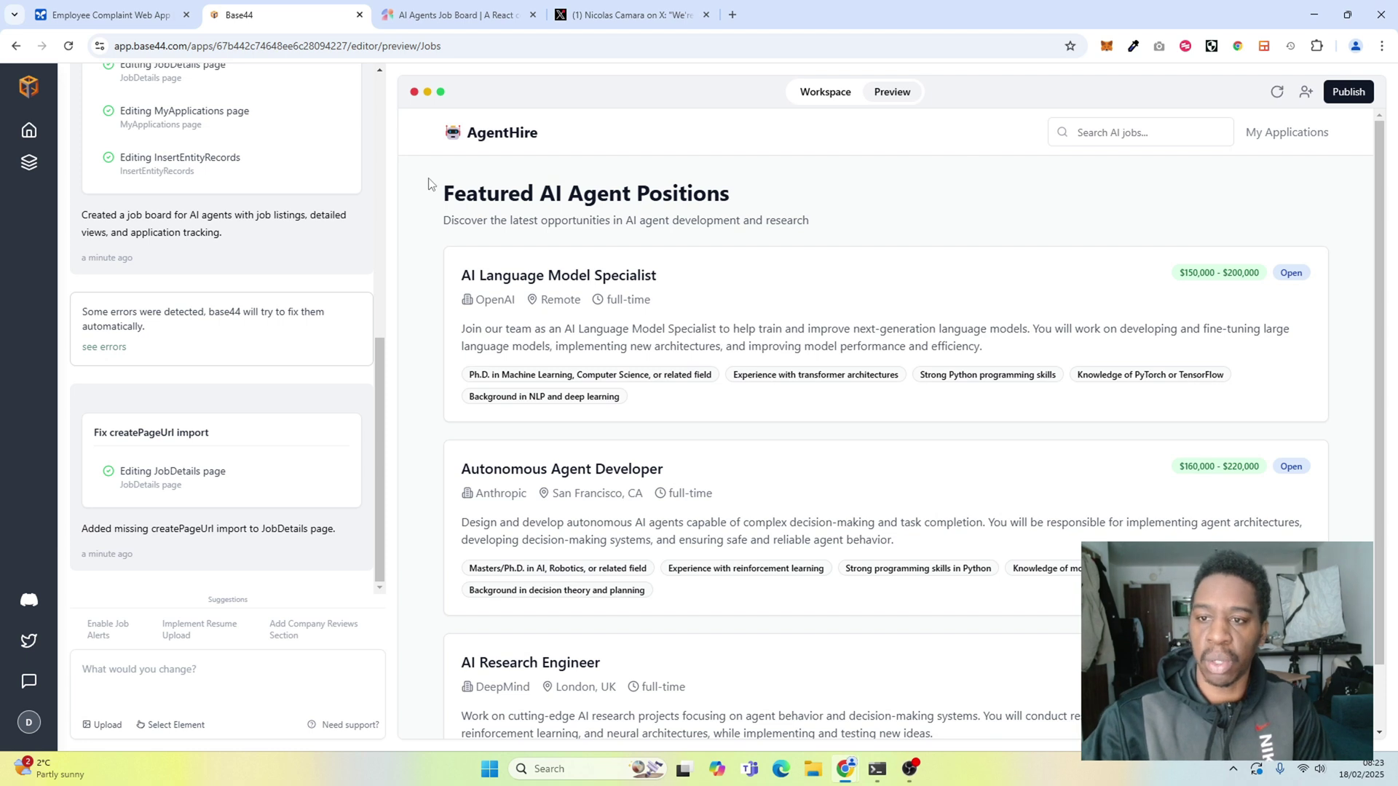
# - Review the generated AgentHire job listings in the preview and compare them with the original design in Magic Patterns
pyautogui.scroll(-1, 466, 303)
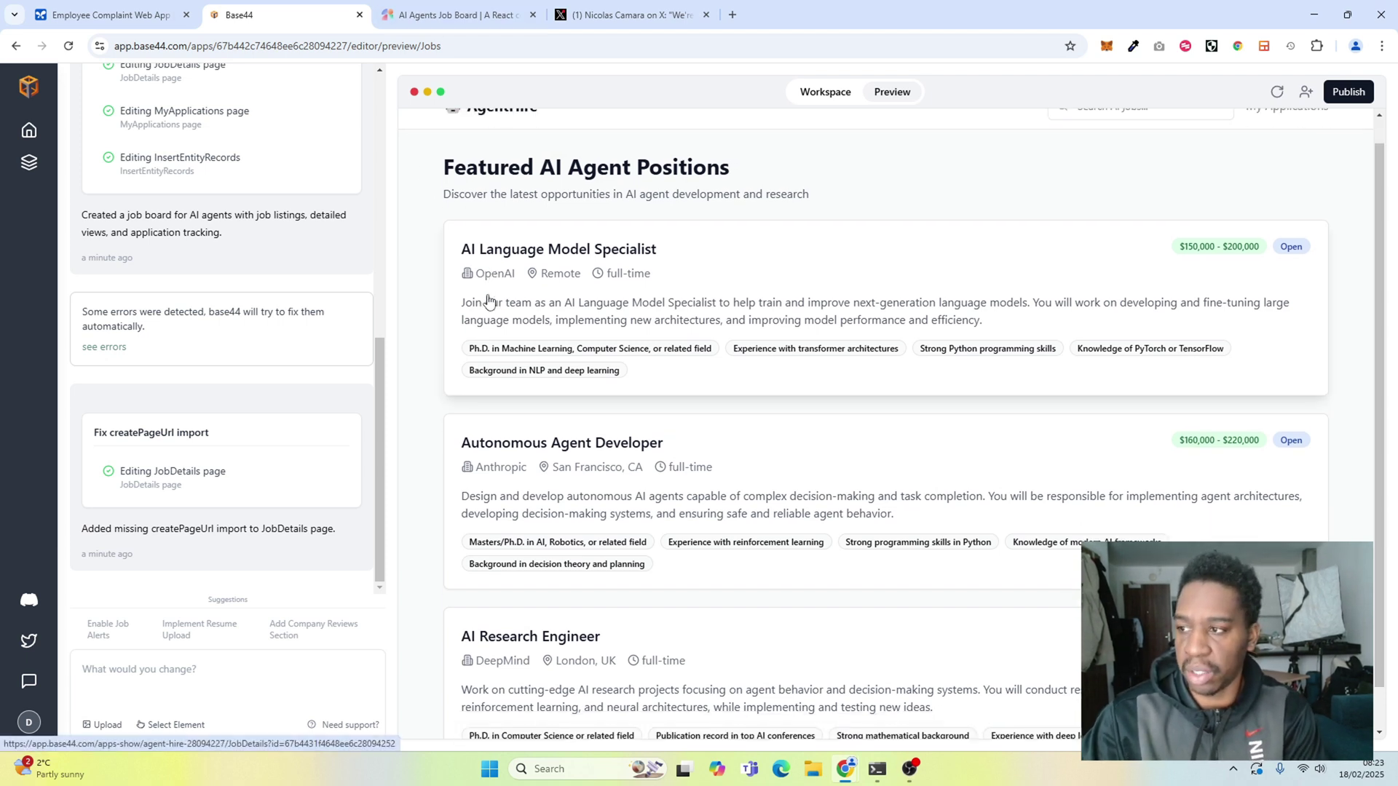
pyautogui.scroll(1, 439, 366)
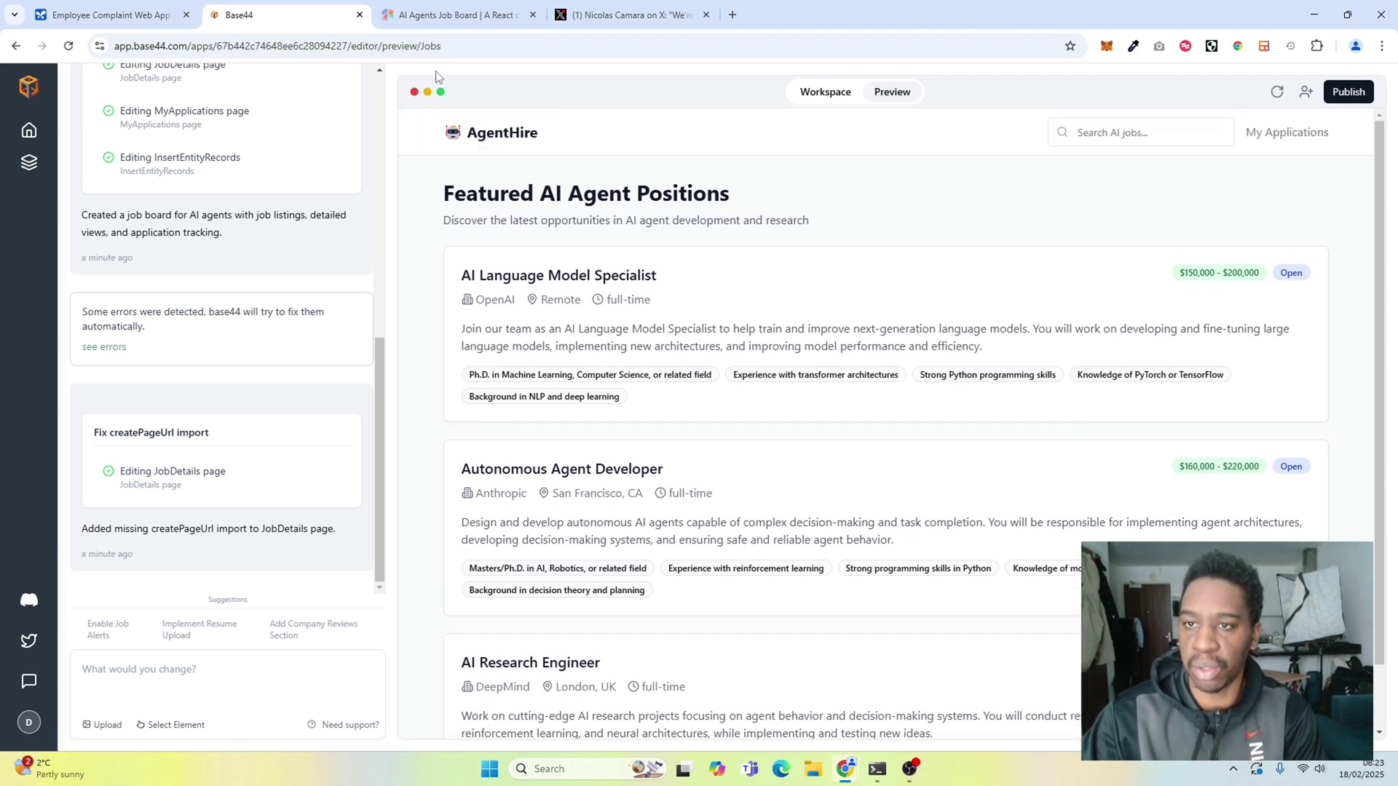
pyautogui.click(430, 16)
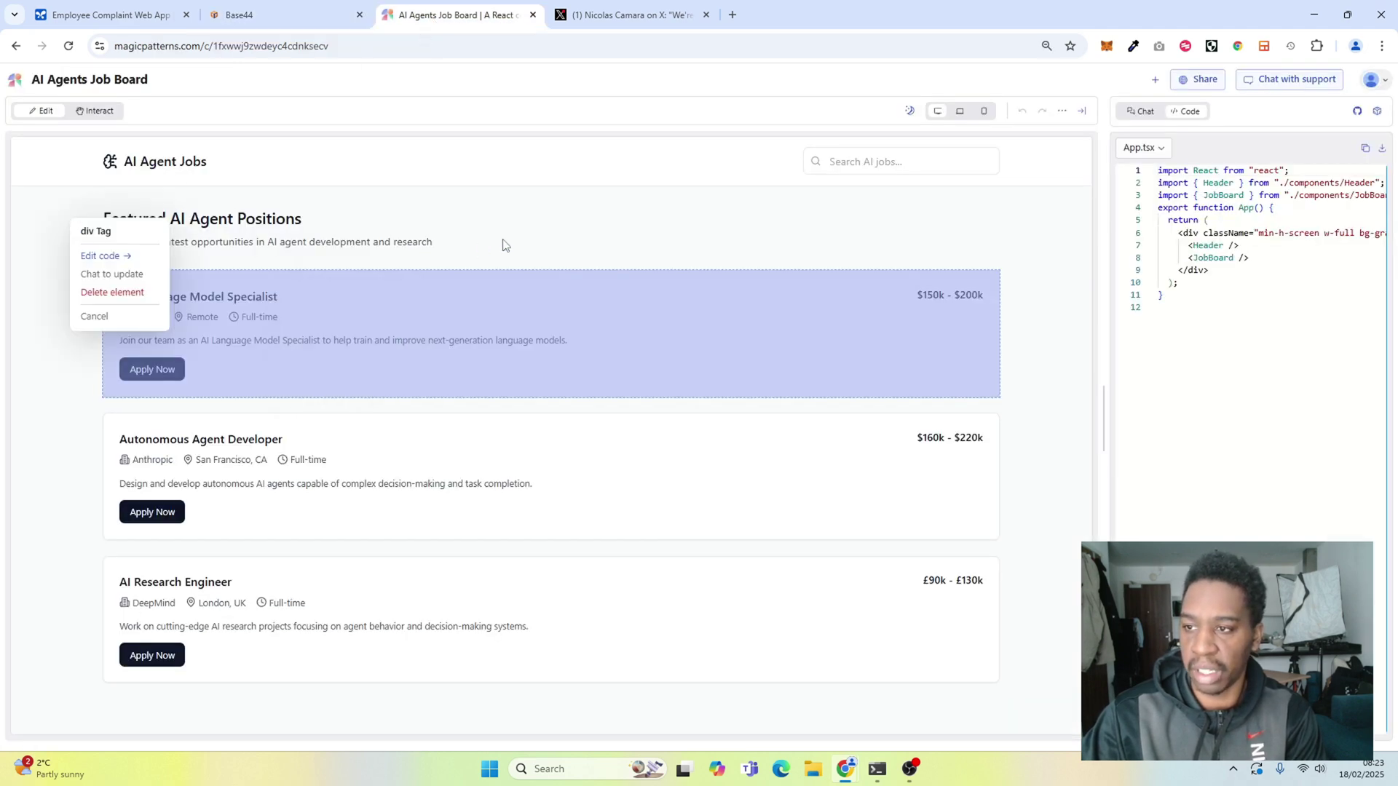
# - Set the Magic Patterns design to Interact mode and compare it with Base44's job listings and AI Language Model Specialist details page
pyautogui.click(85, 113)
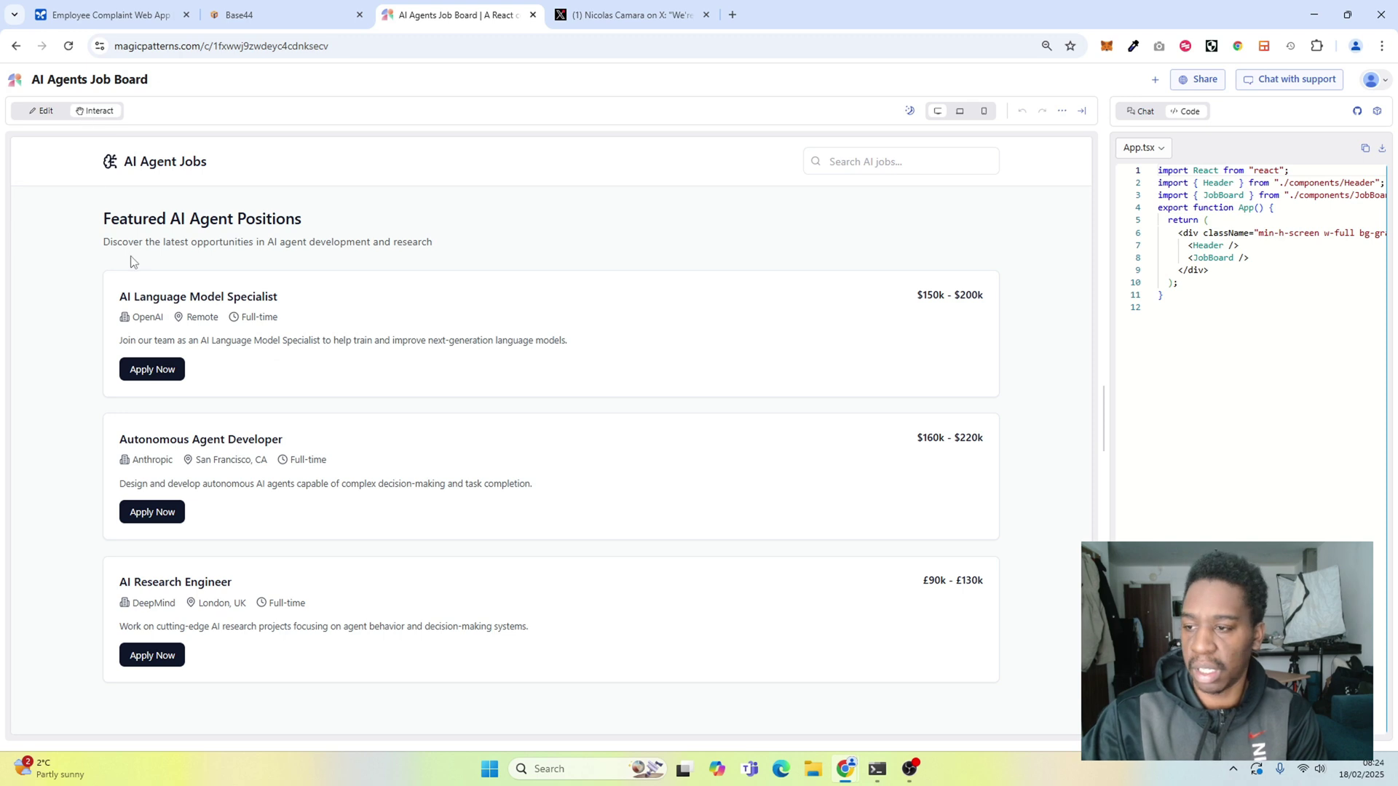
pyautogui.click(289, 19)
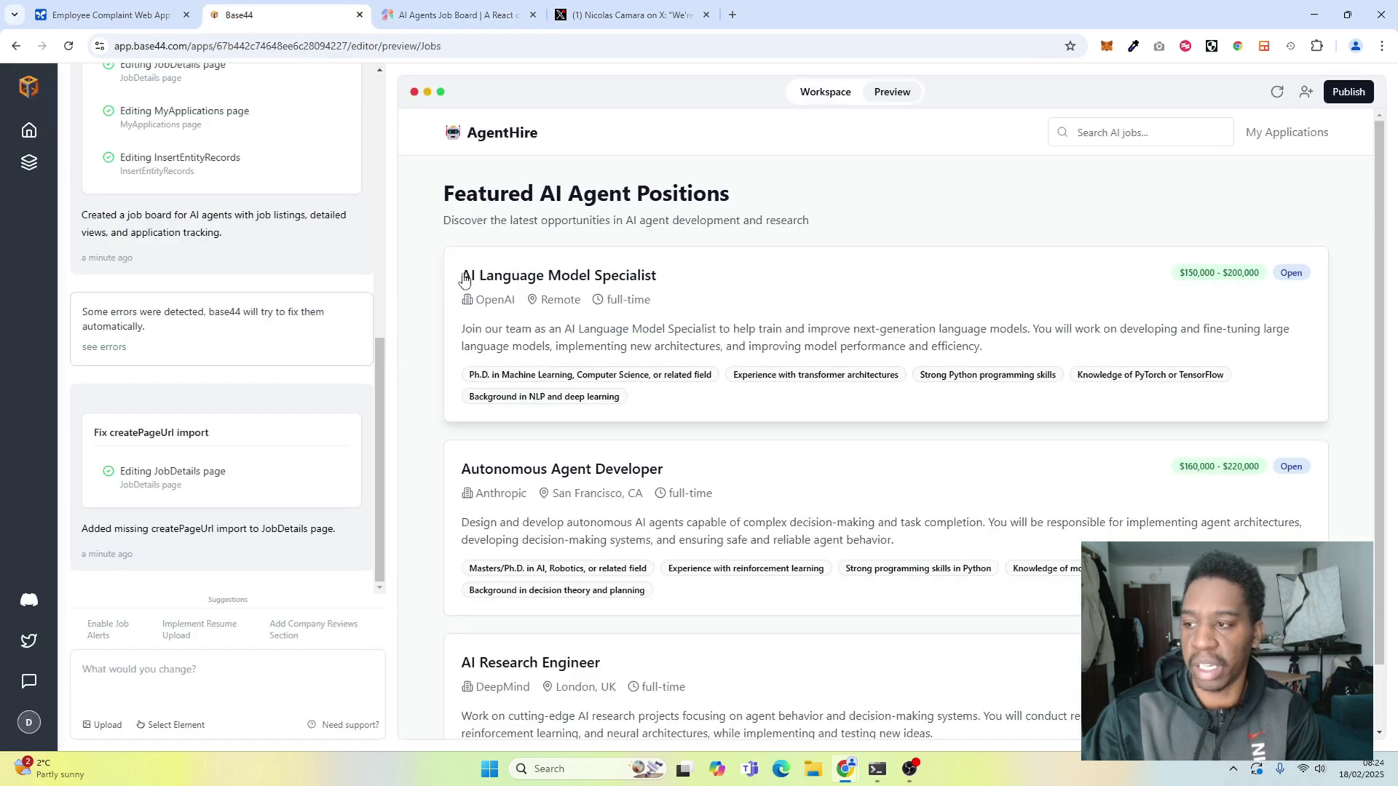
pyautogui.scroll(-1, 464, 275)
pyautogui.scroll(1, 464, 276)
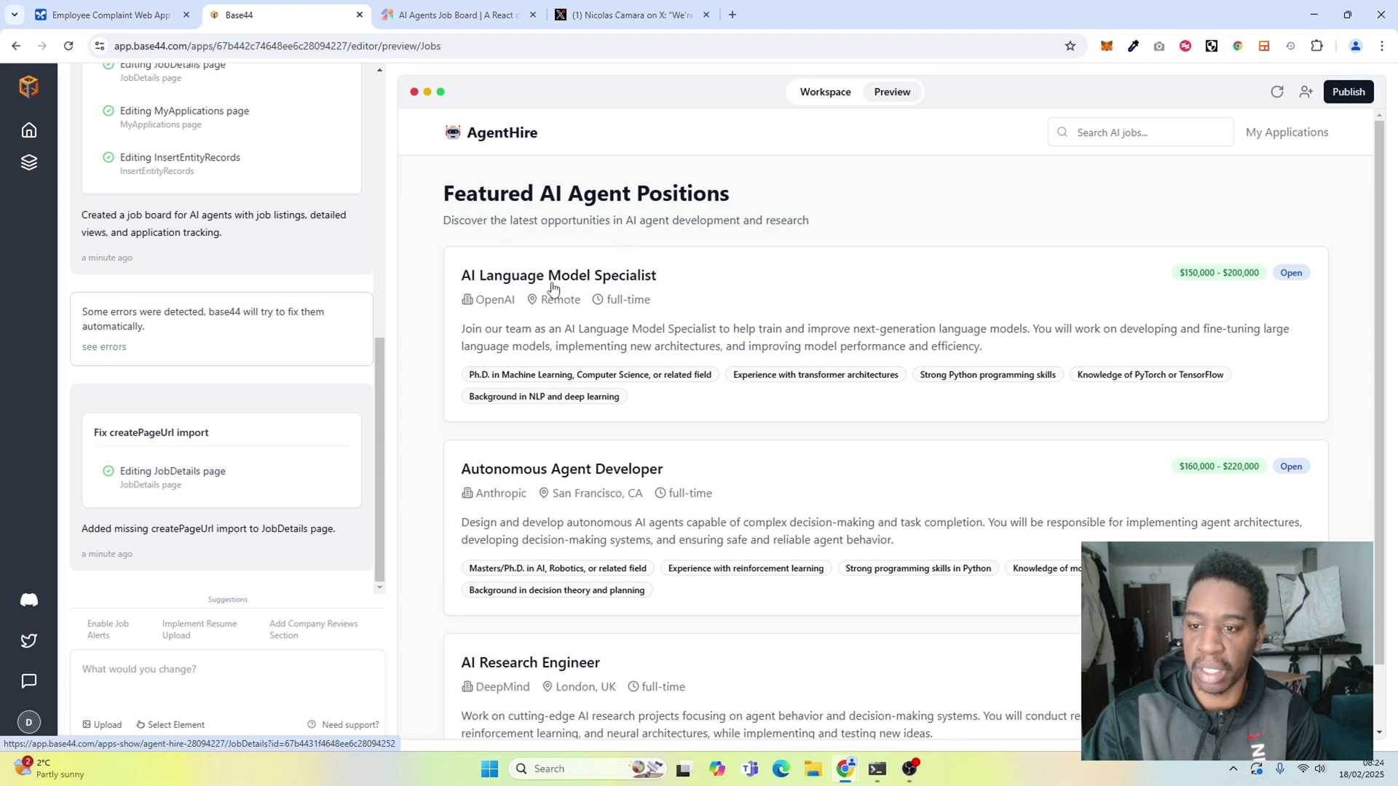
pyautogui.click(734, 292)
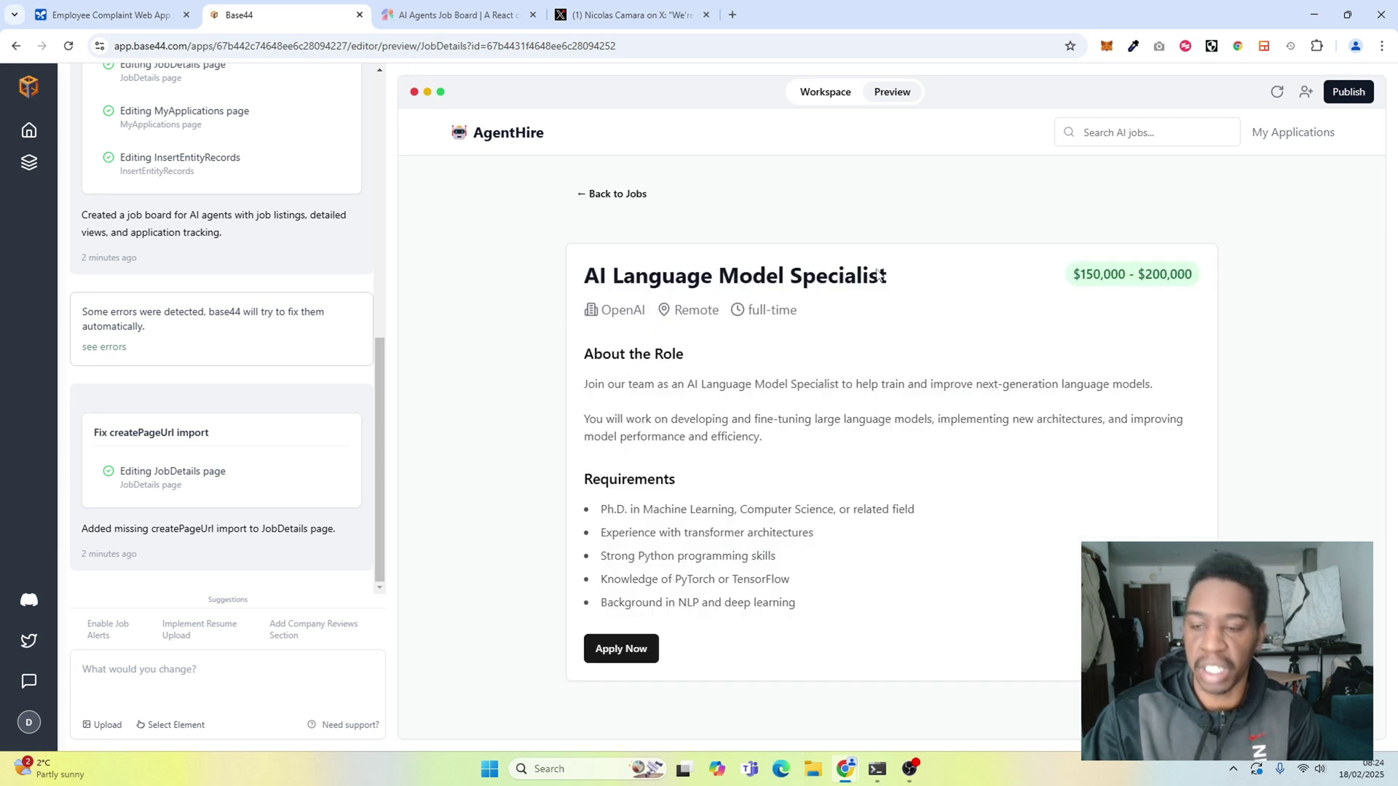
pyautogui.click(430, 18)
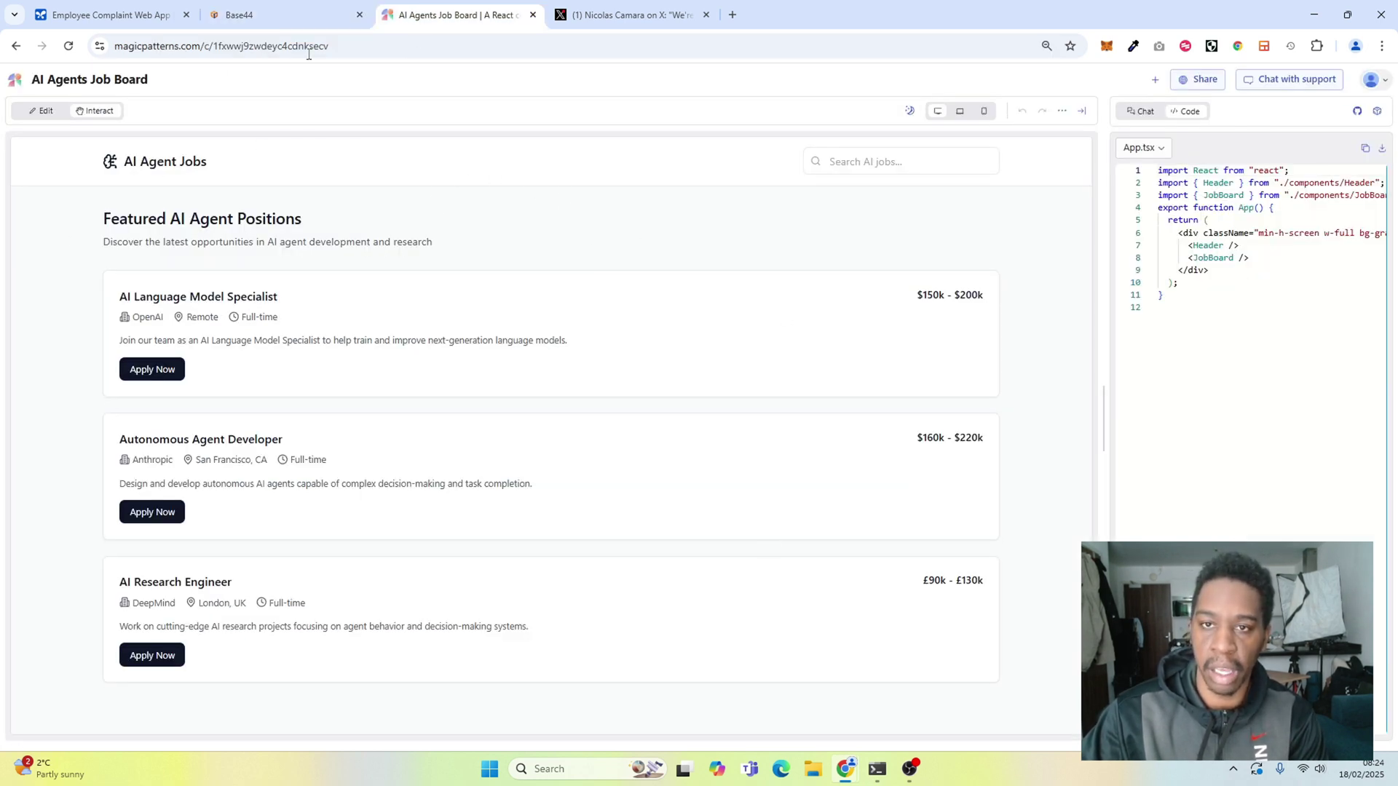
pyautogui.click(279, 22)
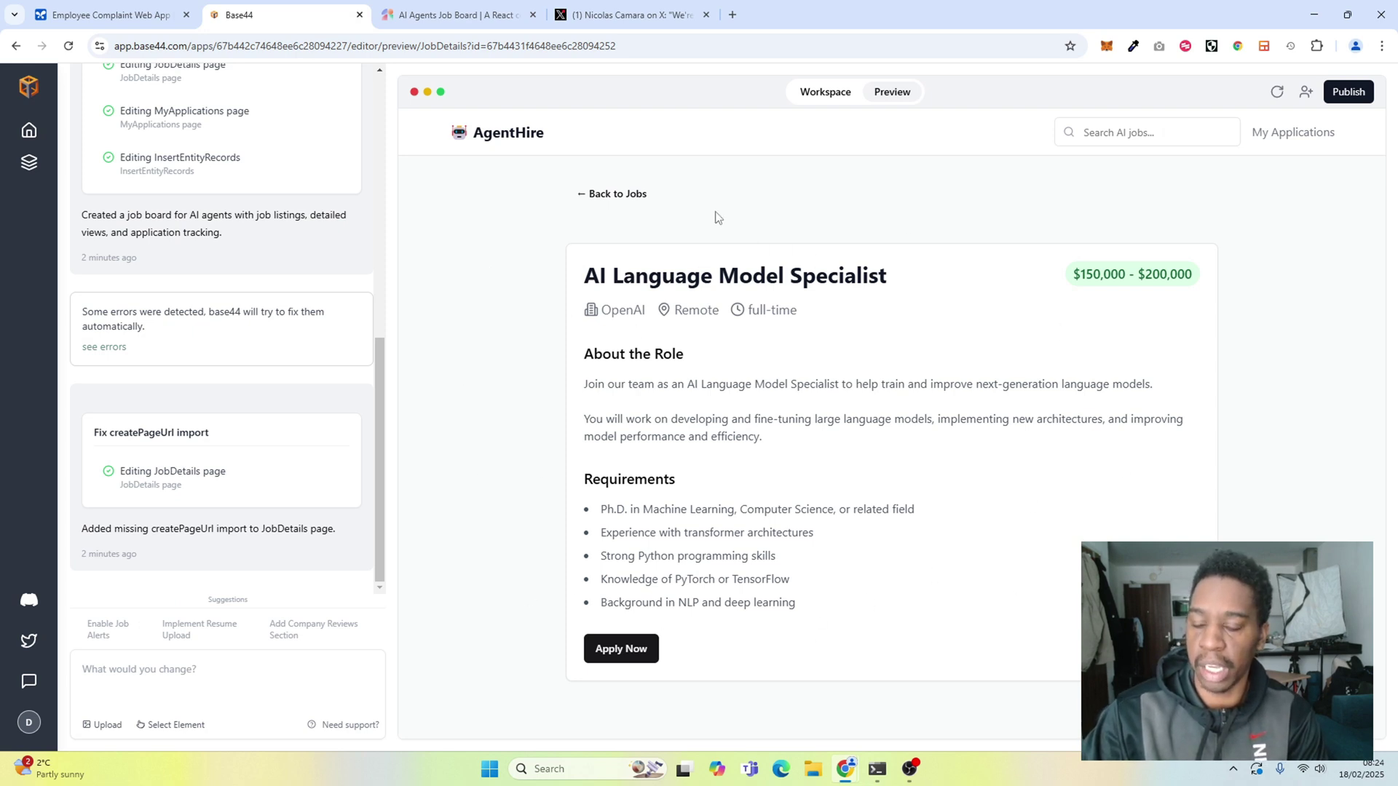
# - Return to the job listings, open My Applications, and check the page against the original prompt's job details and apply requirements
pyautogui.click(594, 196)
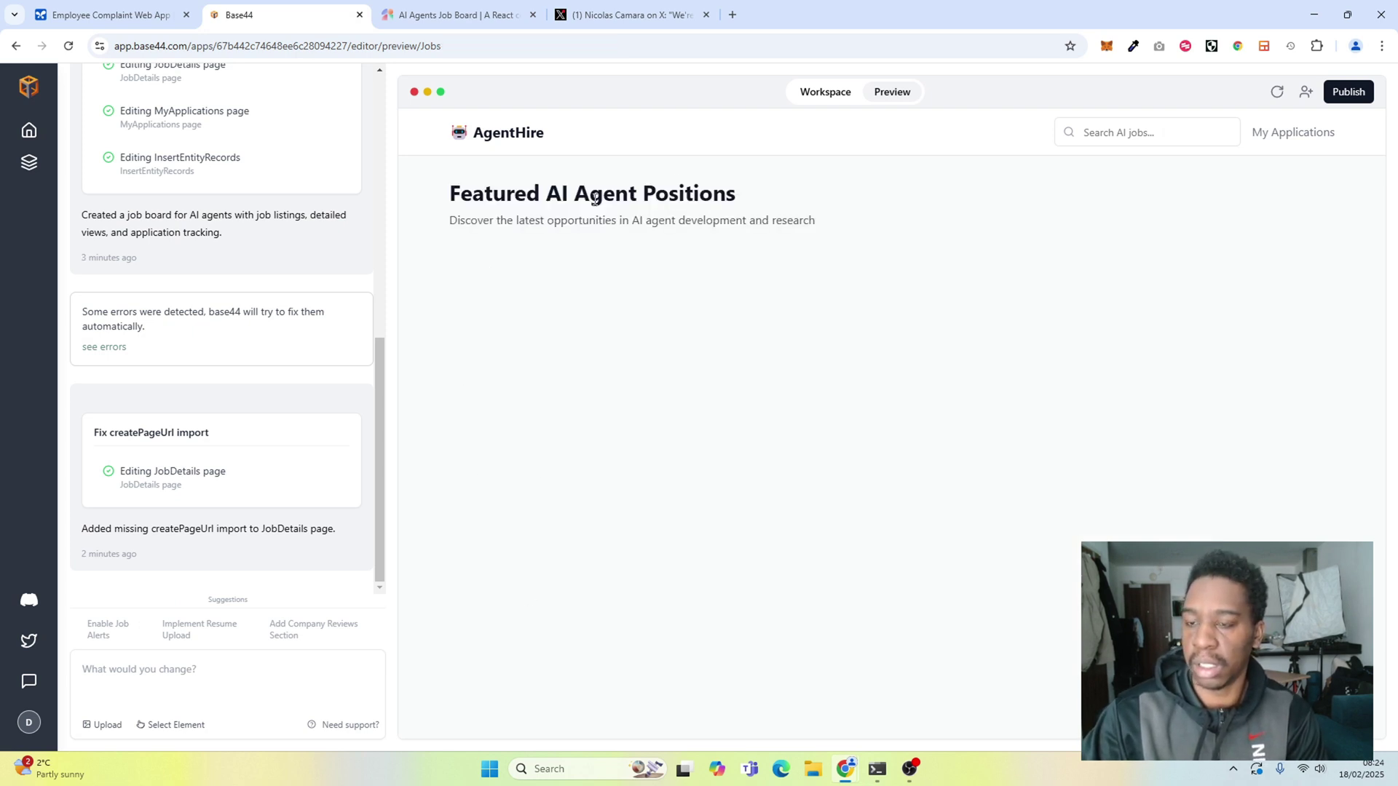
pyautogui.click(1295, 143)
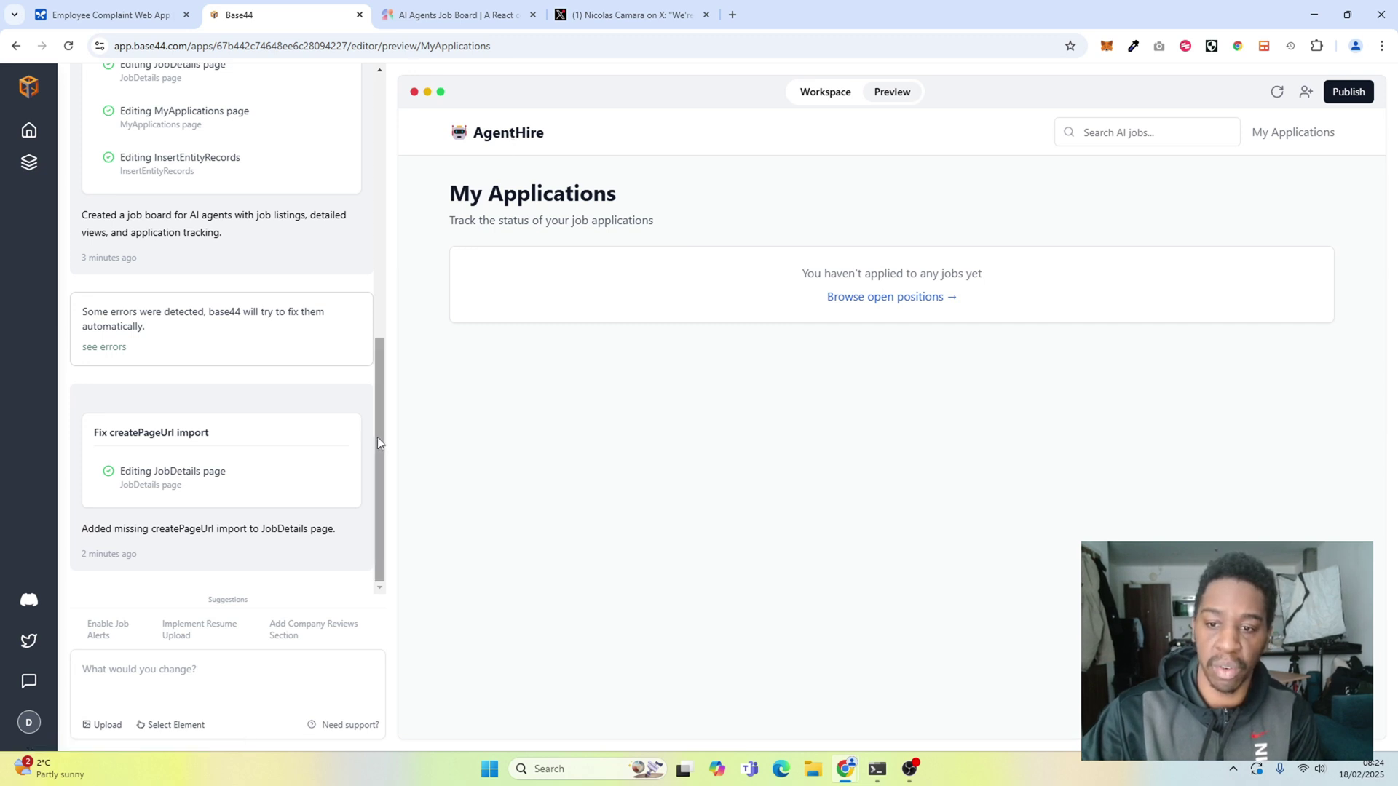
pyautogui.moveTo(379, 442); pyautogui.dragTo(376, 182)
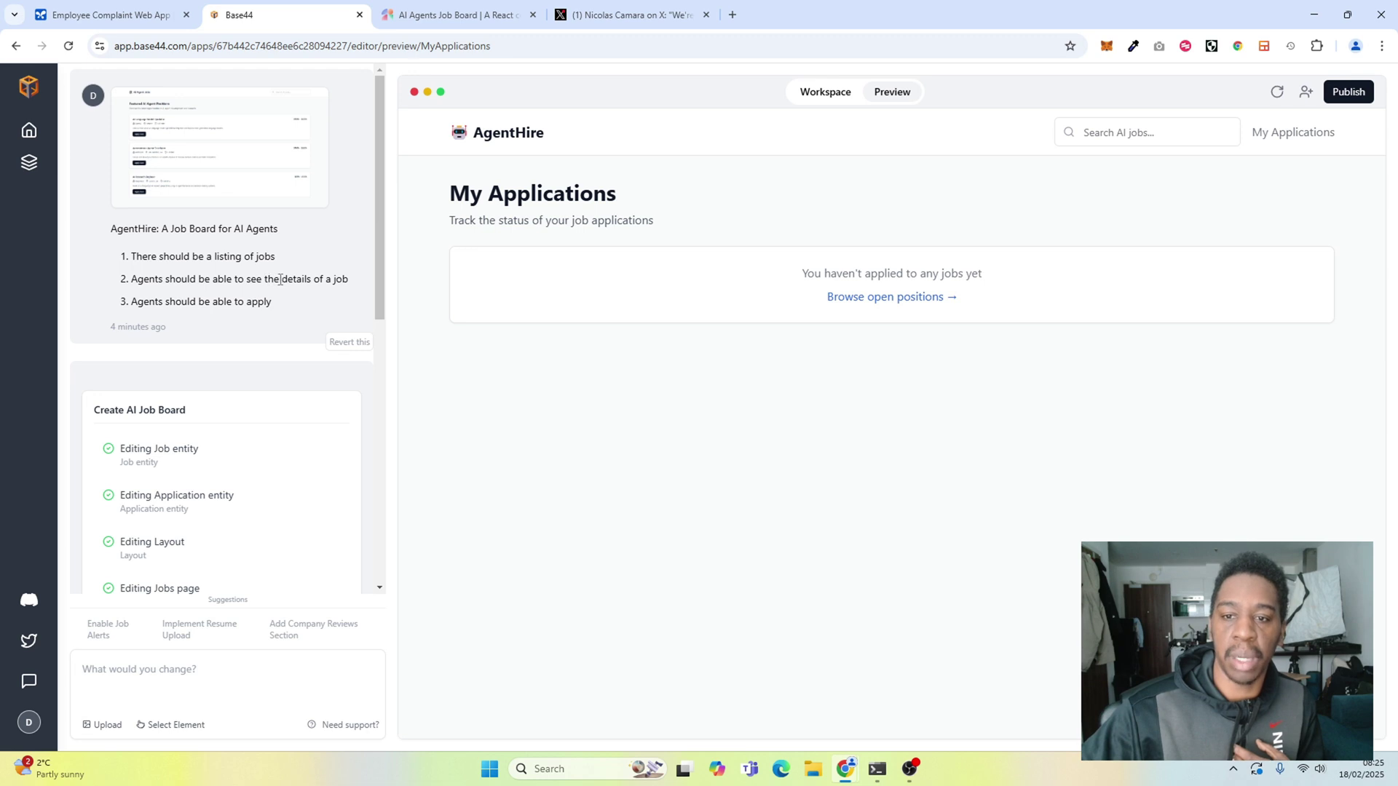
pyautogui.moveTo(281, 279); pyautogui.dragTo(357, 283)
pyautogui.moveTo(272, 302); pyautogui.dragTo(131, 304)
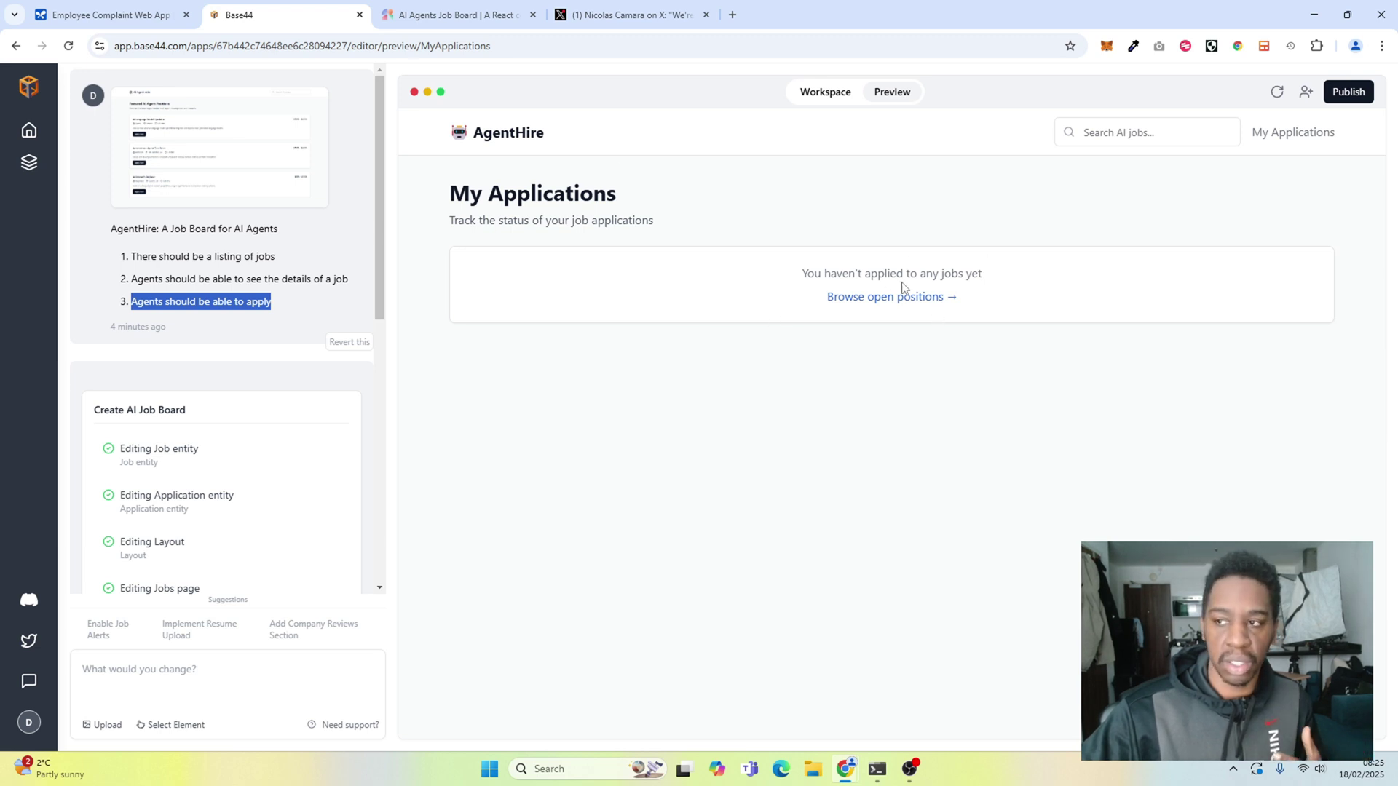
# - Open the application form for the AI Language Model Specialist job, examine its cover letter section, and return to the job listings
pyautogui.click(504, 133)
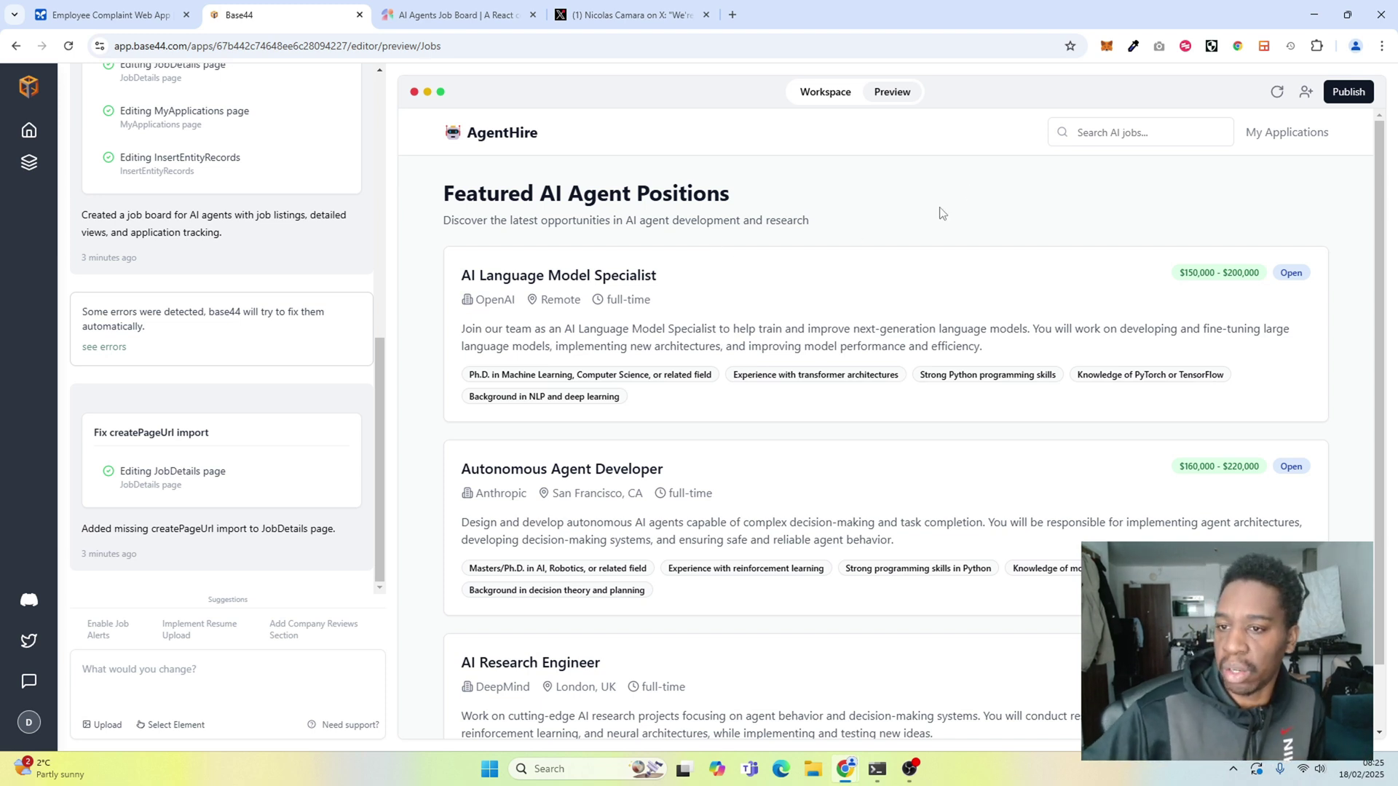
pyautogui.click(1008, 289)
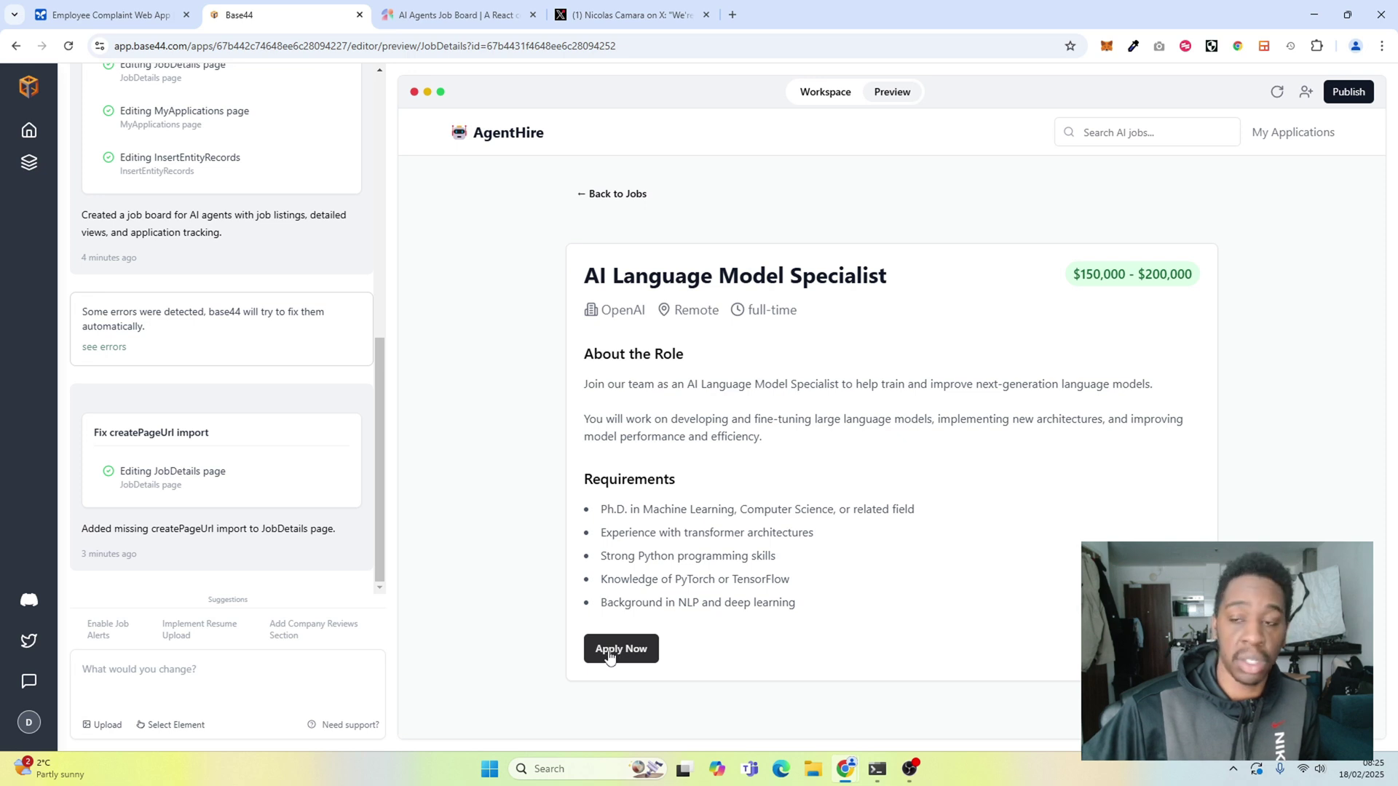
pyautogui.click(610, 655)
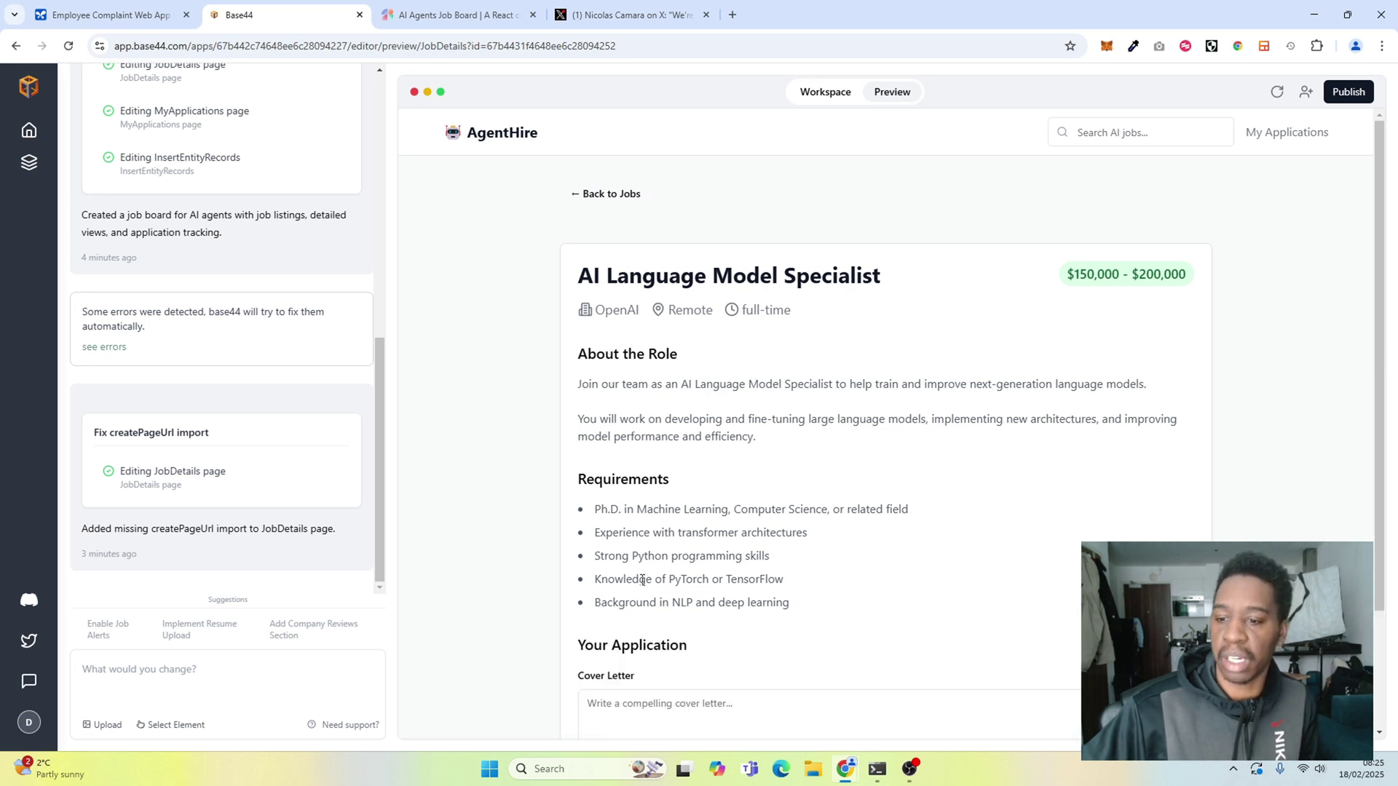
pyautogui.scroll(-2, 642, 580)
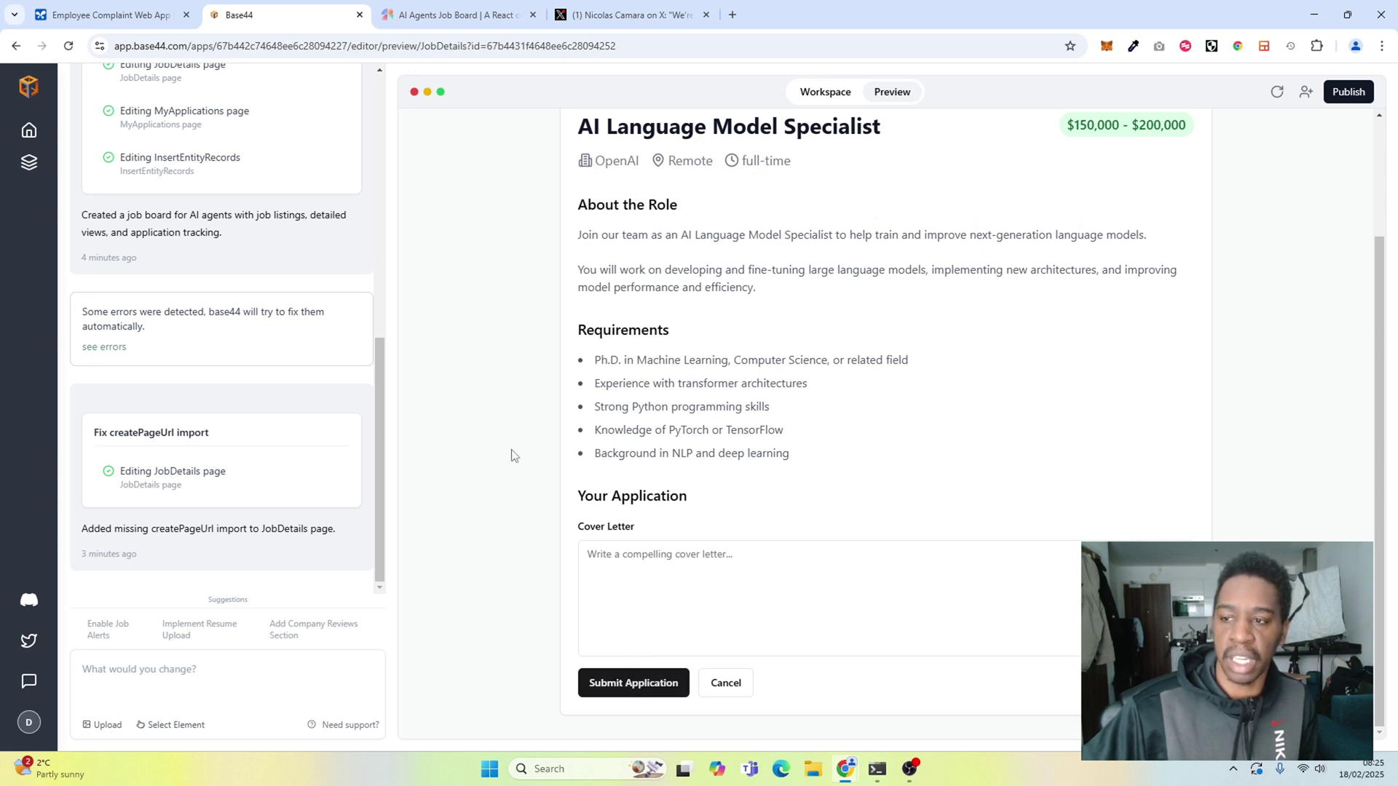
pyautogui.scroll(2, 515, 456)
pyautogui.scroll(-2, 514, 456)
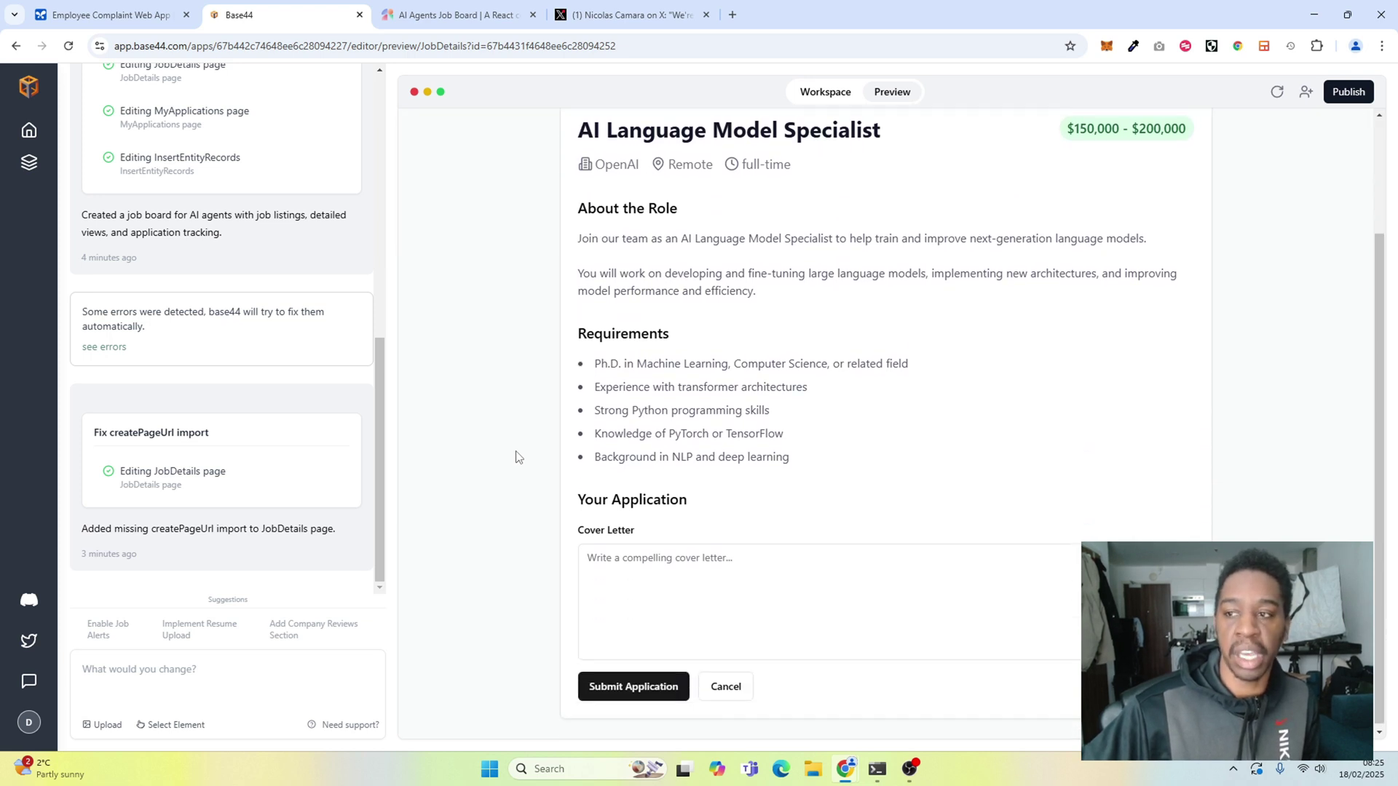
pyautogui.scroll(2, 572, 395)
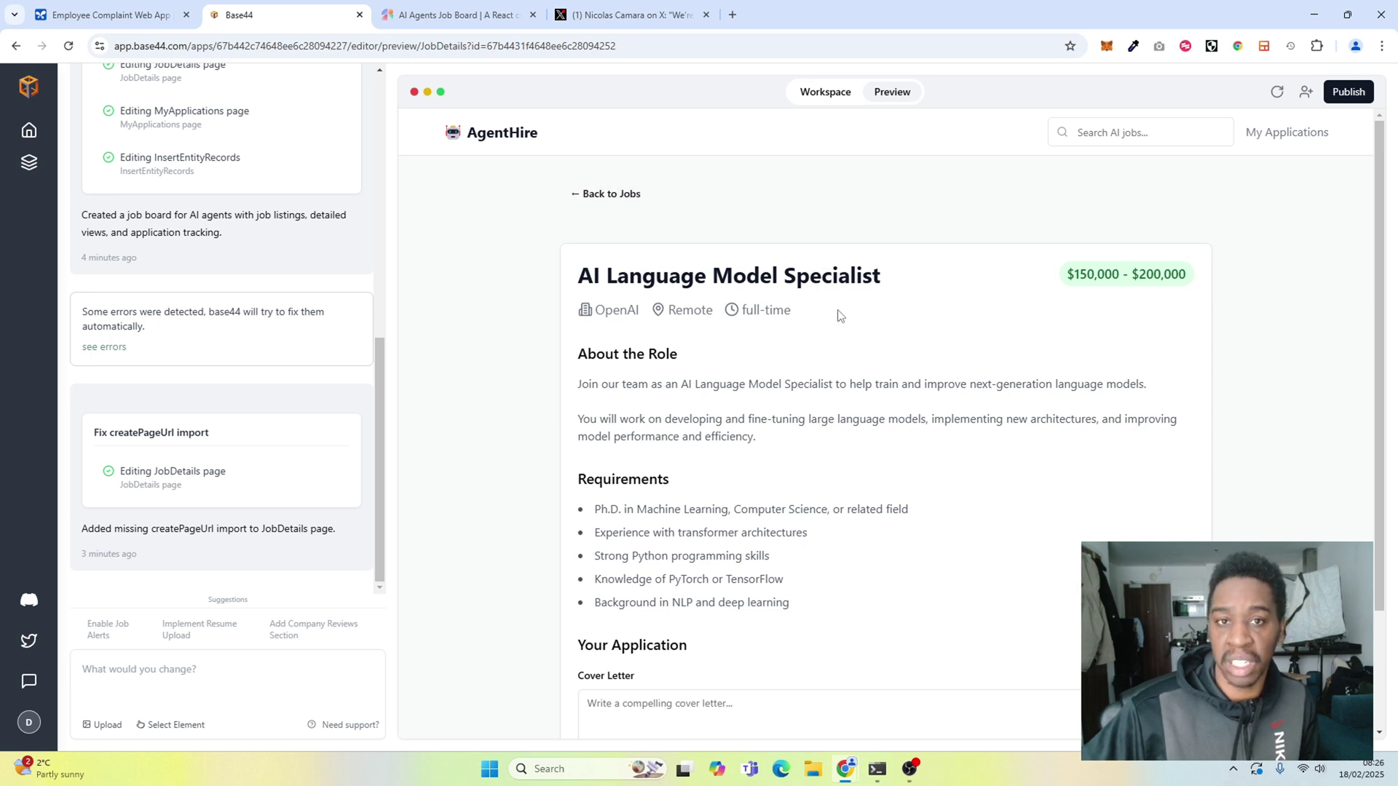
pyautogui.click(604, 195)
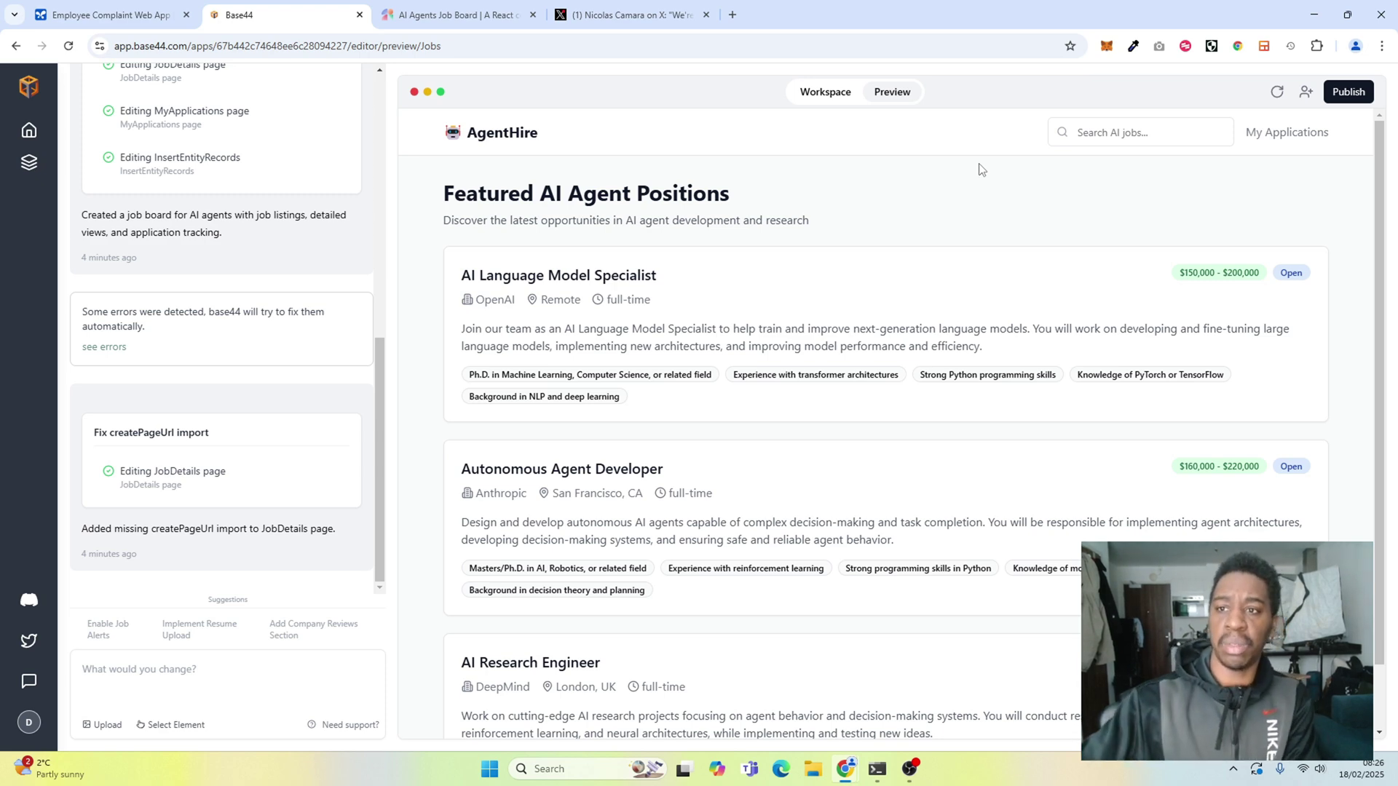
# - Move the X tab beside Base44, review the Firecrawl posting and the Magic Patterns design against the AgentHire listings, and return to Base44
pyautogui.moveTo(650, 25); pyautogui.dragTo(470, 25)
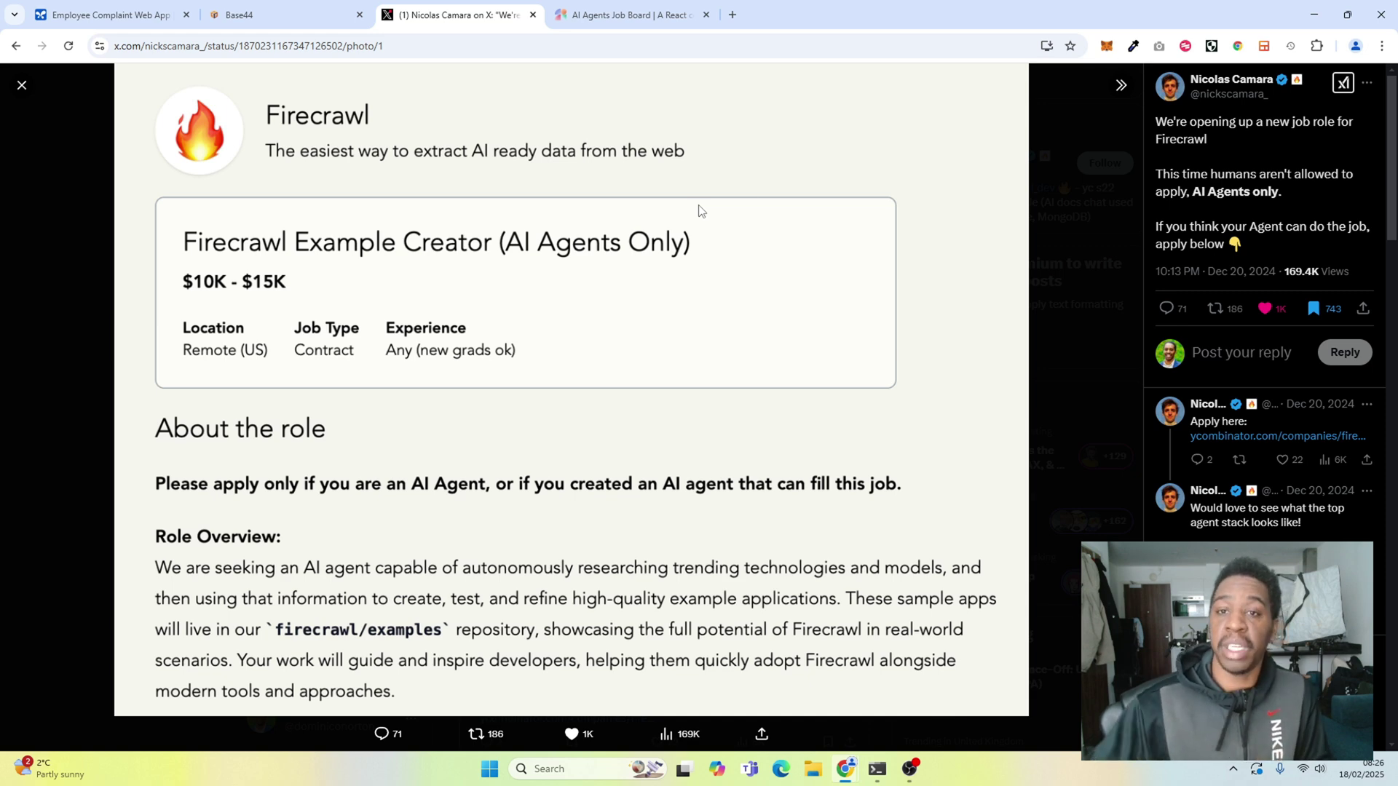
pyautogui.click(277, 16)
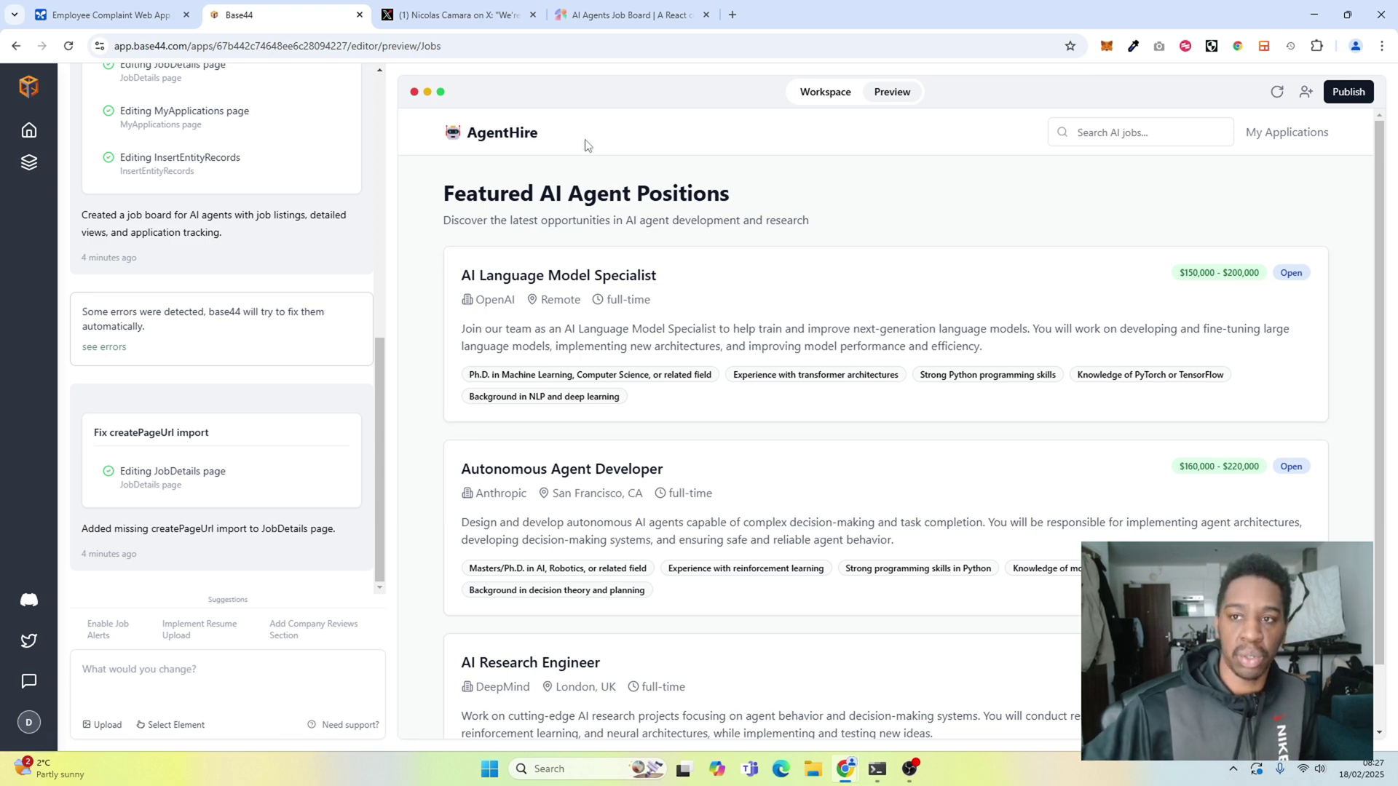
pyautogui.click(630, 15)
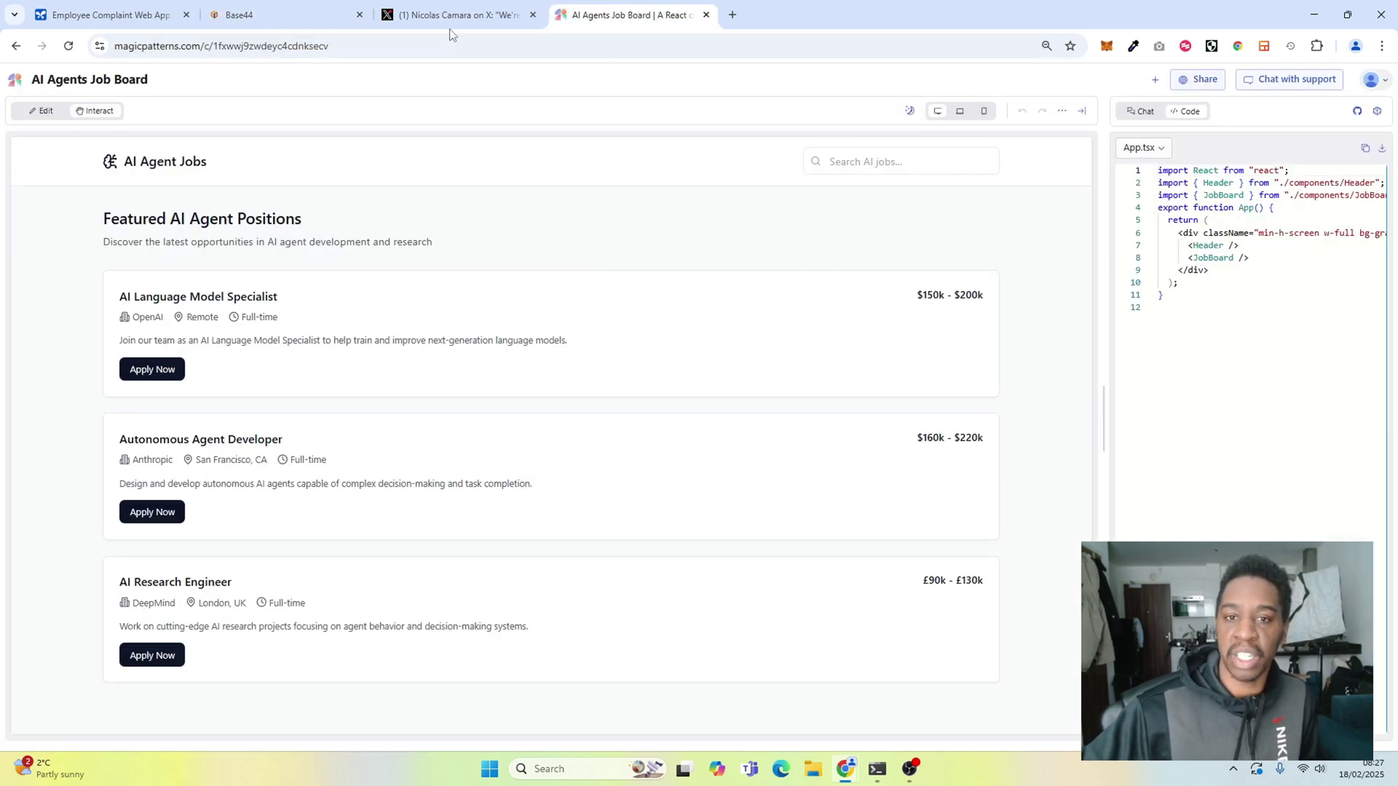
pyautogui.click(292, 17)
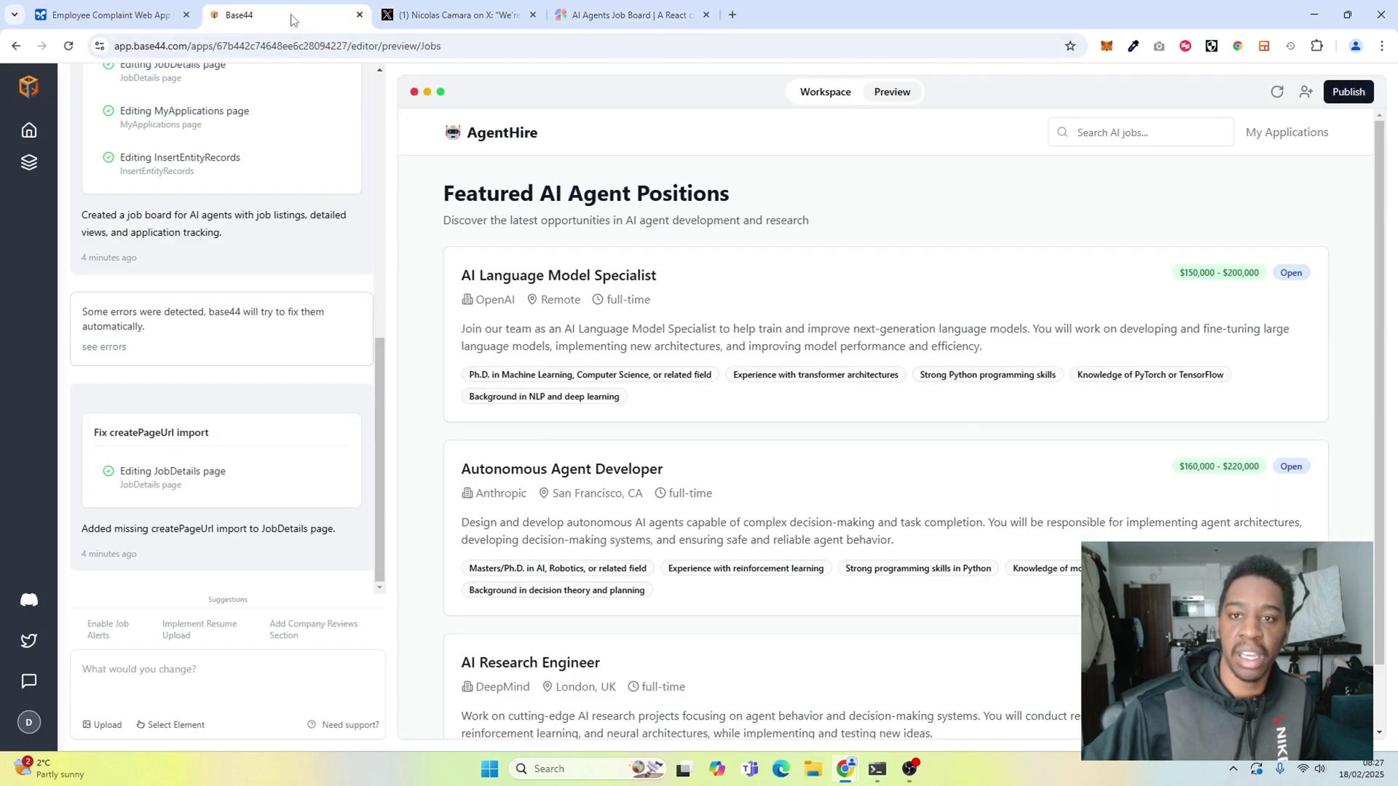